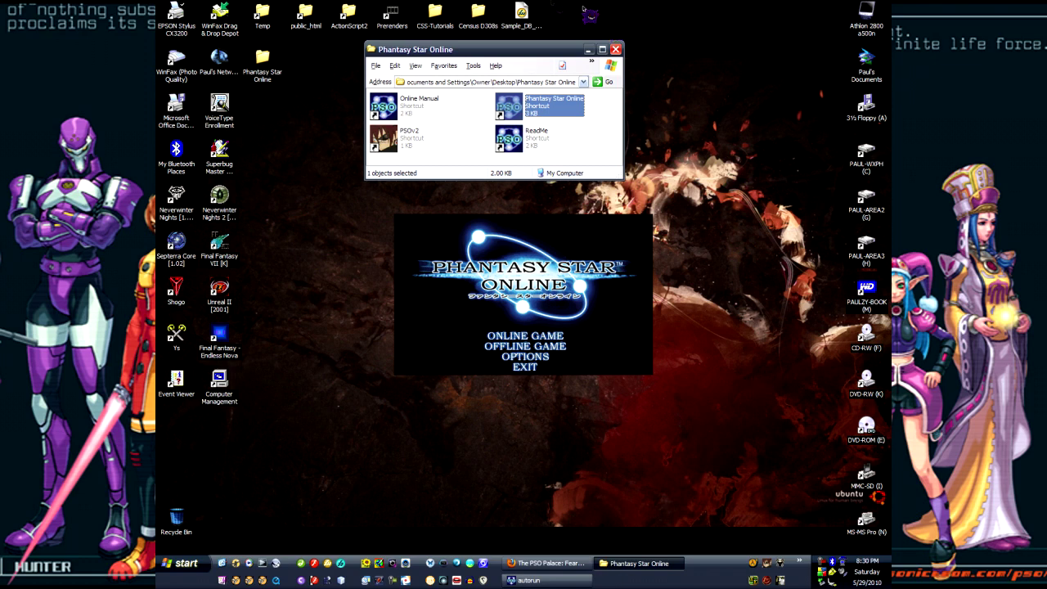
Switch to Firefox, reopen the recently closed Photillium tab on using Disc Juggler, and open part 2 of that guide
left_click_drag(512, 52, 540, 63)
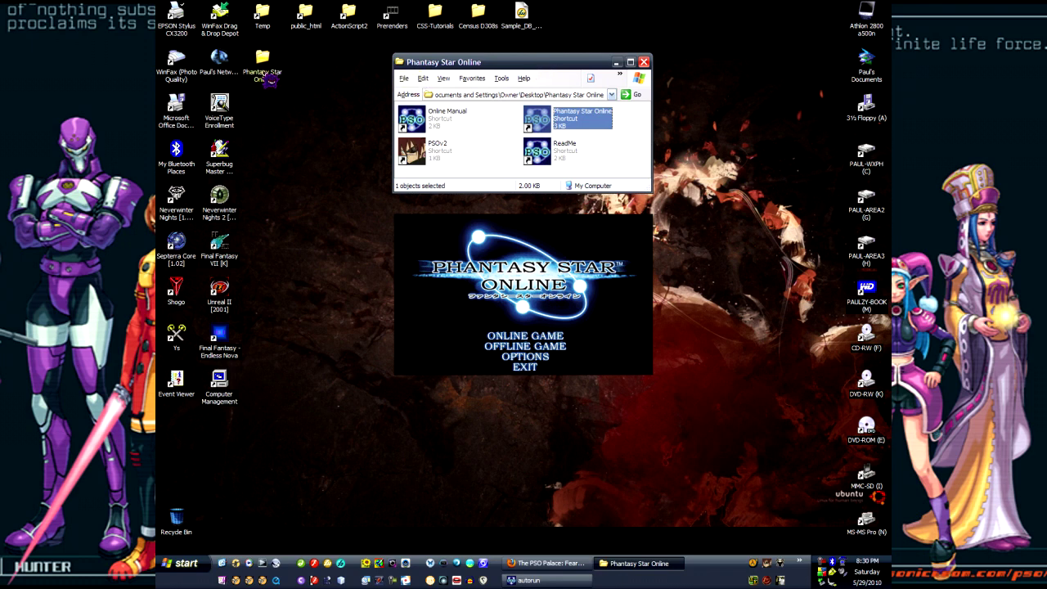
left_click(565, 564)
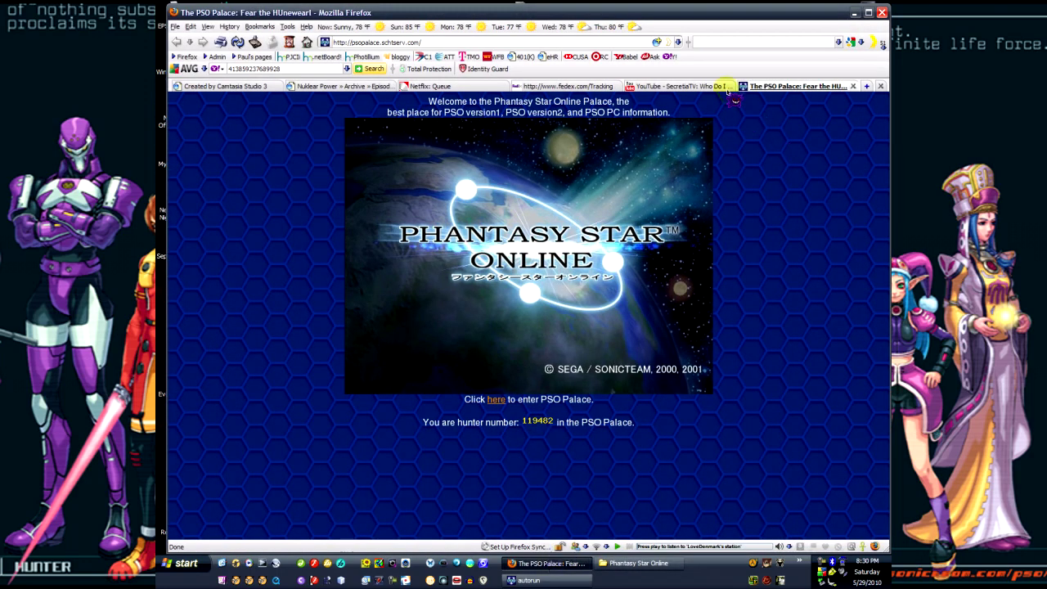
right_click(769, 87)
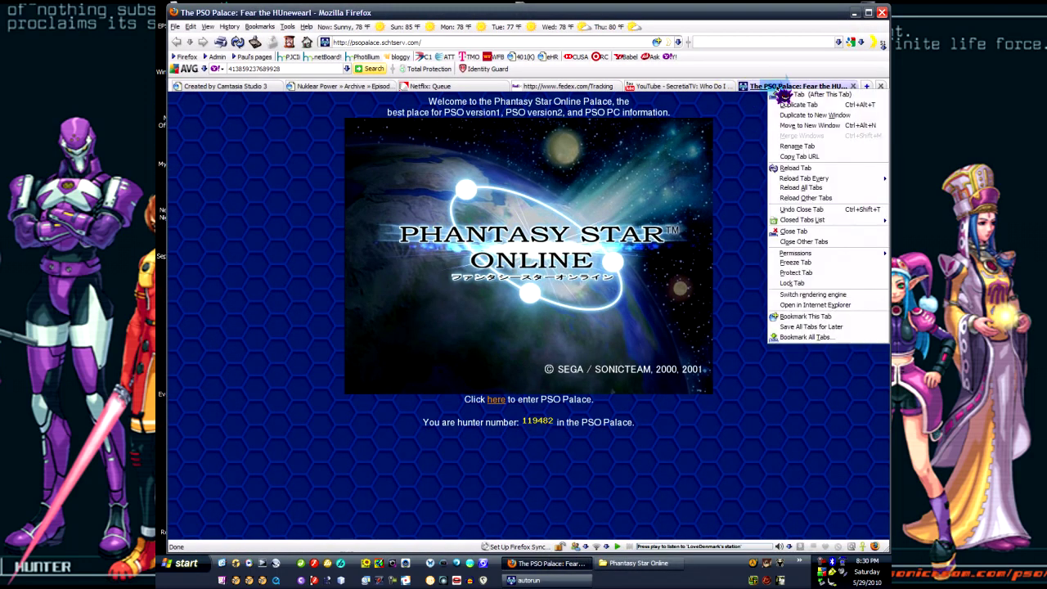
mouse_move(802, 221)
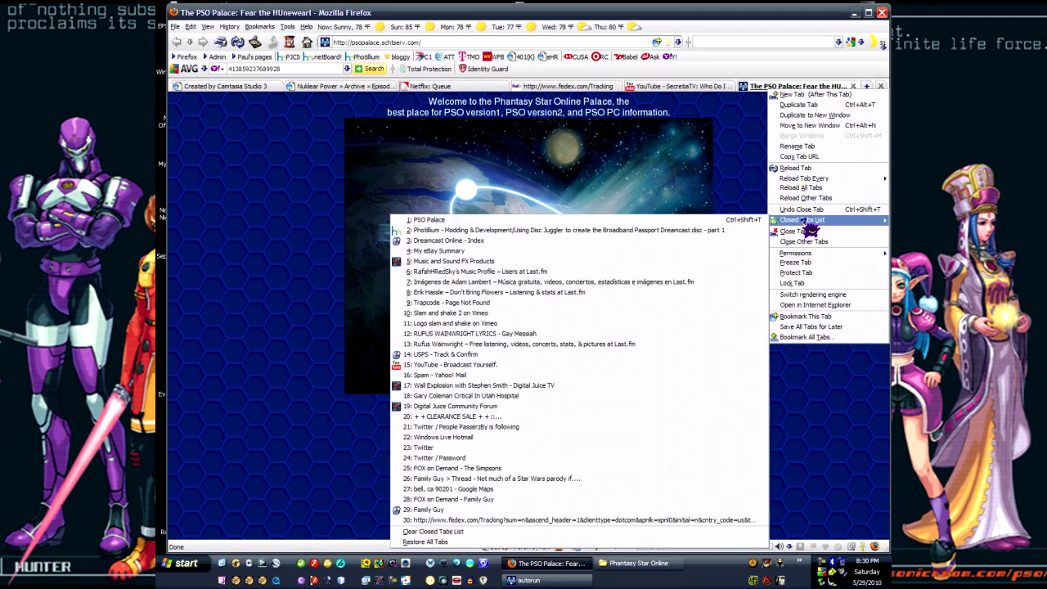
left_click(452, 236)
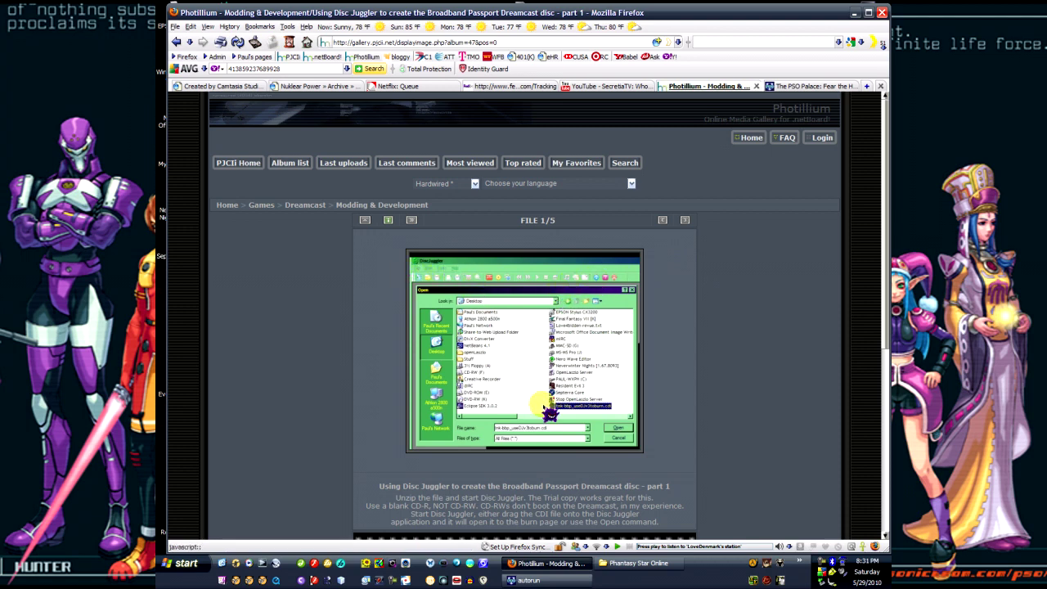
scroll(546, 411, "down", 3)
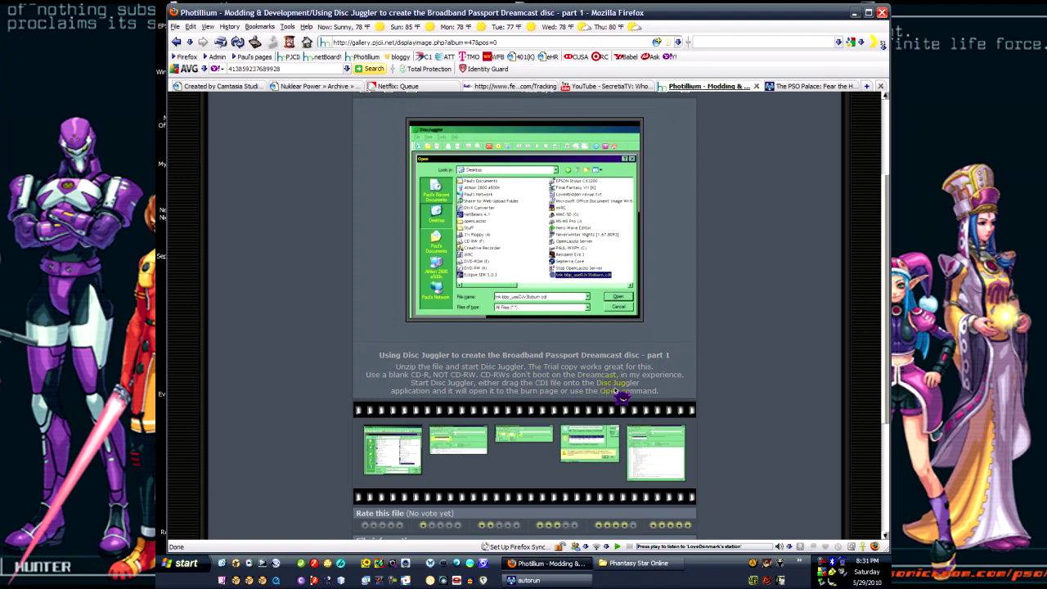
left_click(470, 441)
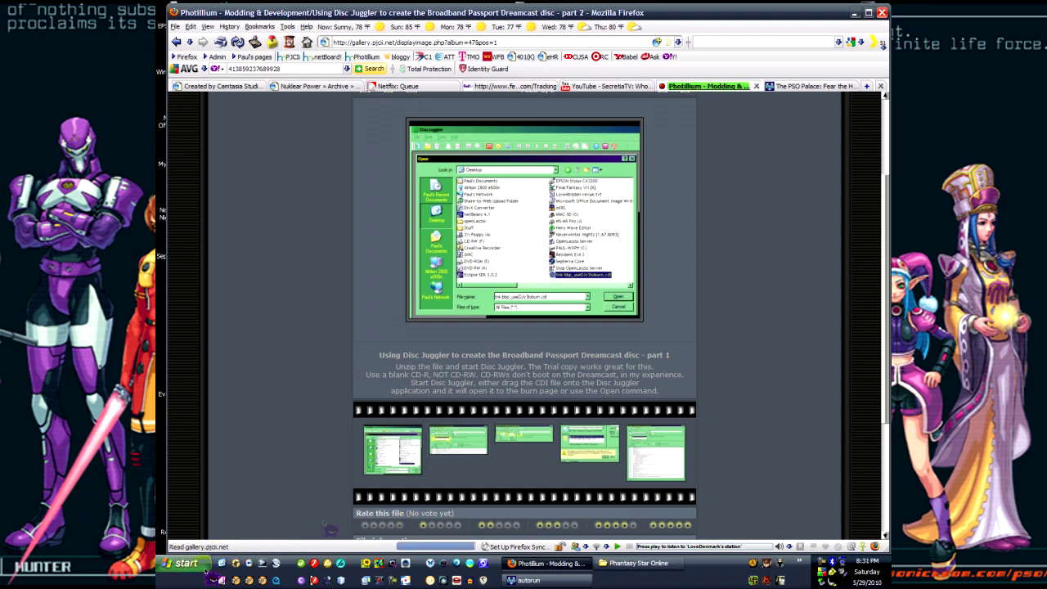
Enter the PSO Palace site from its welcome page and read through its news posts back to March 30, 2007
left_click(815, 87)
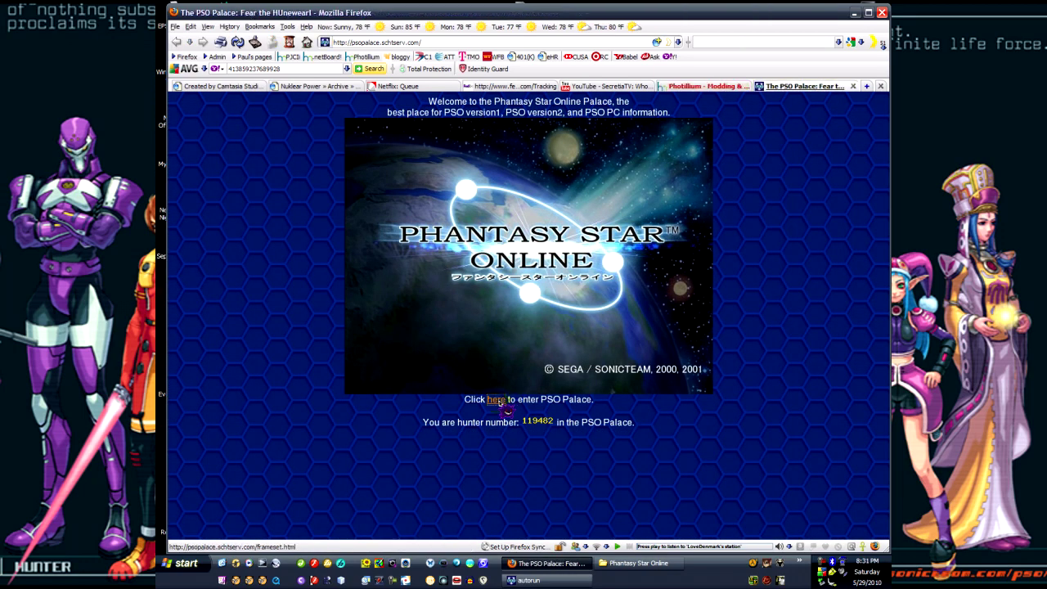
left_click(496, 400)
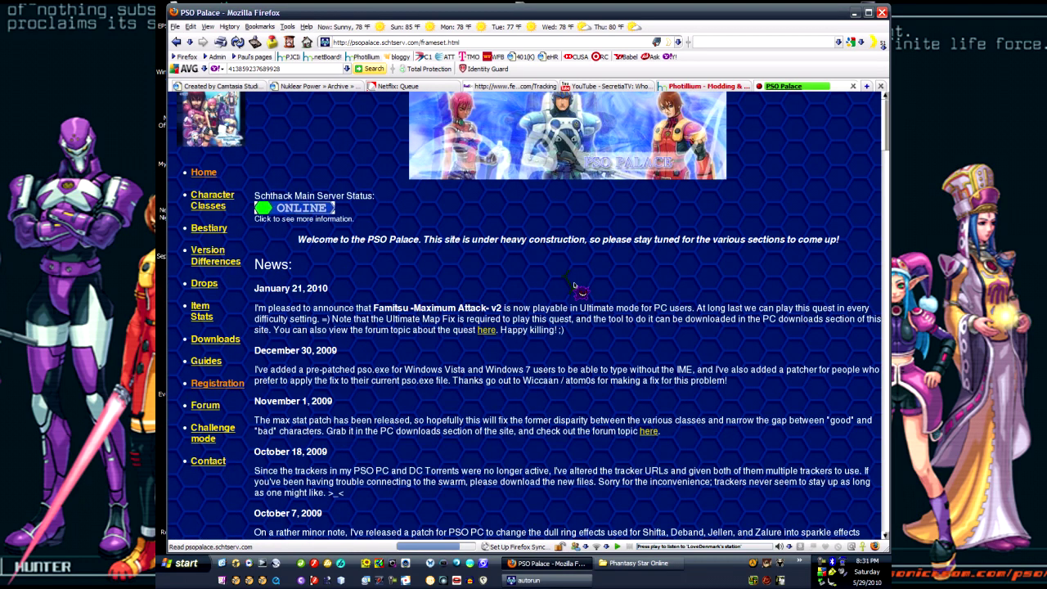
scroll(574, 285, "down", 2)
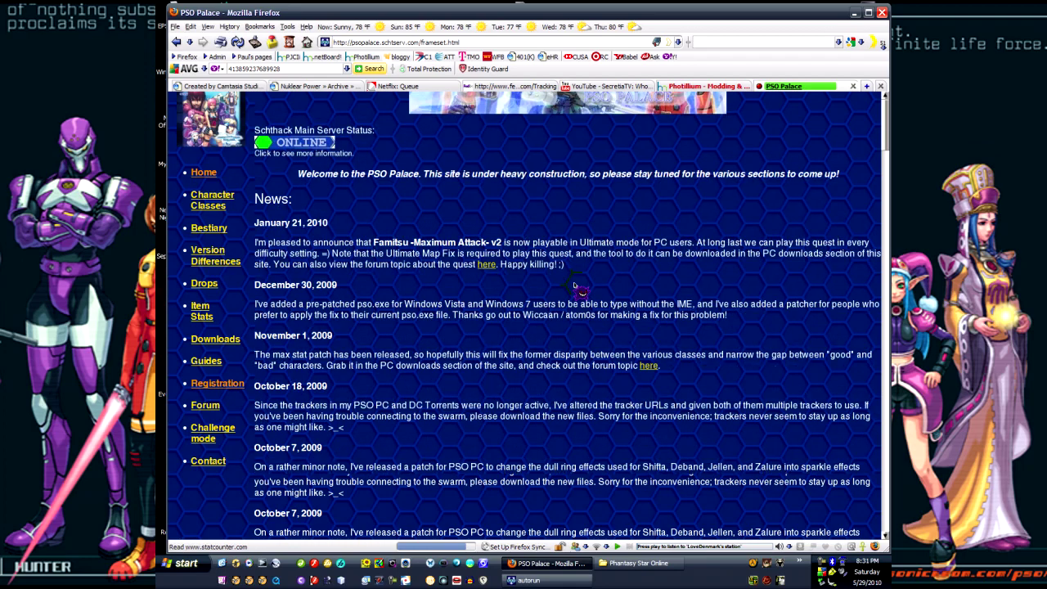
scroll(574, 285, "down", 2)
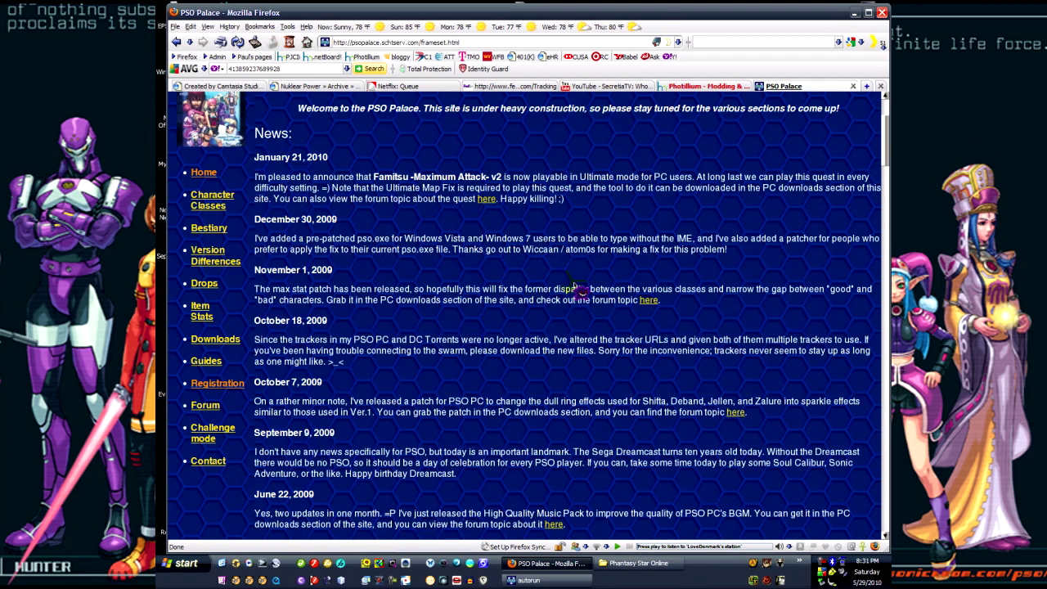
scroll(575, 286, "down", 3)
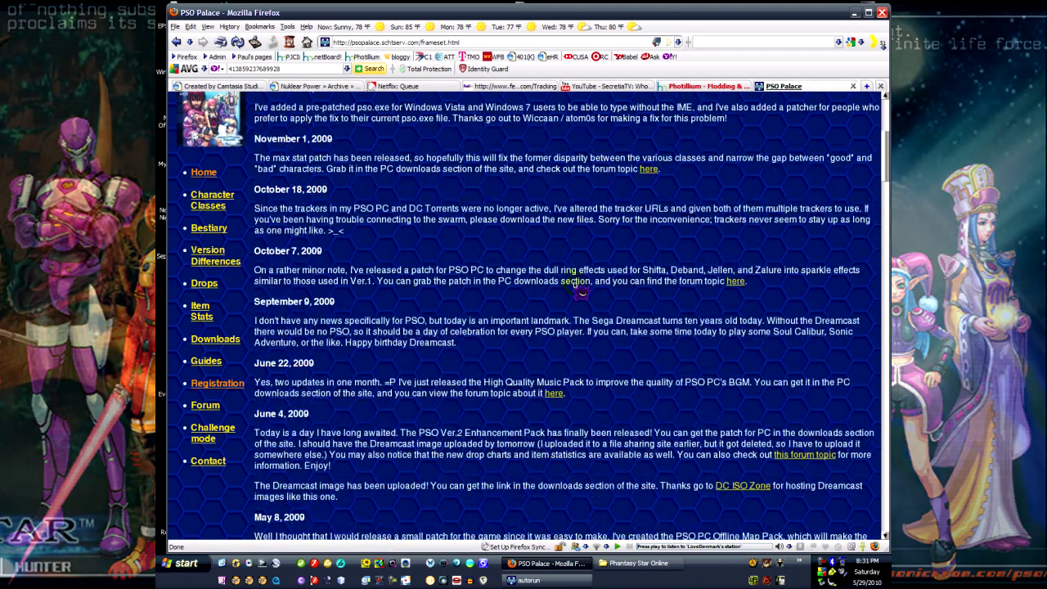
scroll(575, 286, "down", 2)
scroll(574, 285, "down", 2)
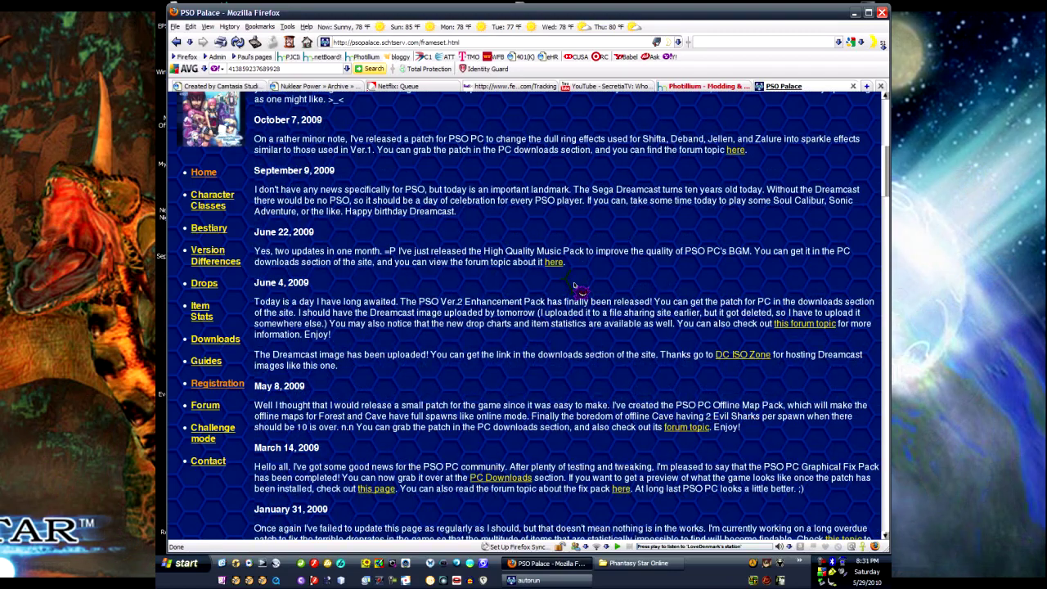
scroll(574, 285, "down", 2)
scroll(574, 286, "down", 2)
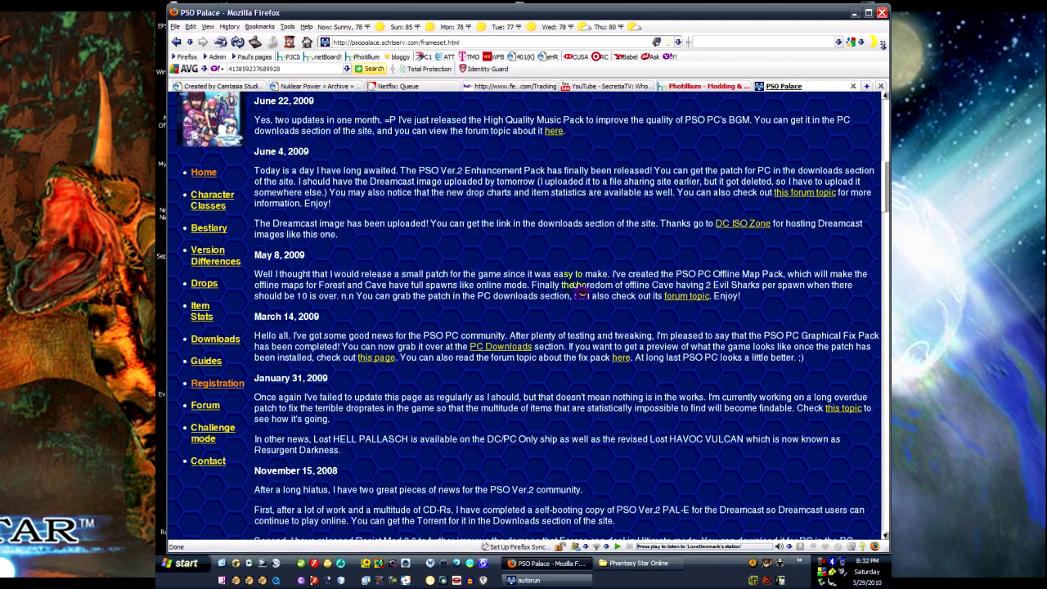
scroll(580, 292, "down", 2)
scroll(580, 290, "down", 2)
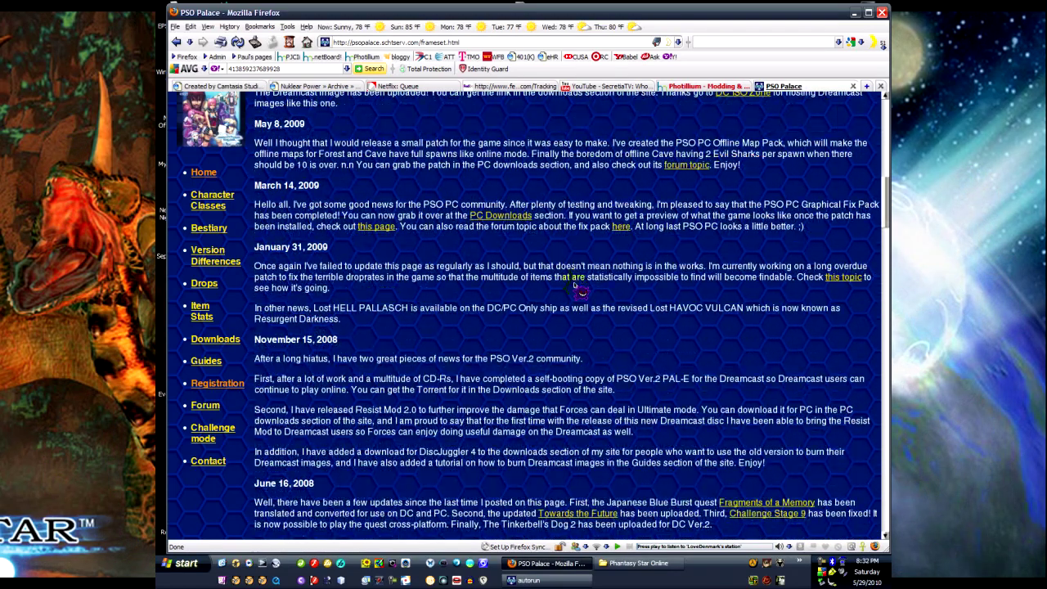
scroll(577, 288, "down", 2)
scroll(575, 285, "down", 4)
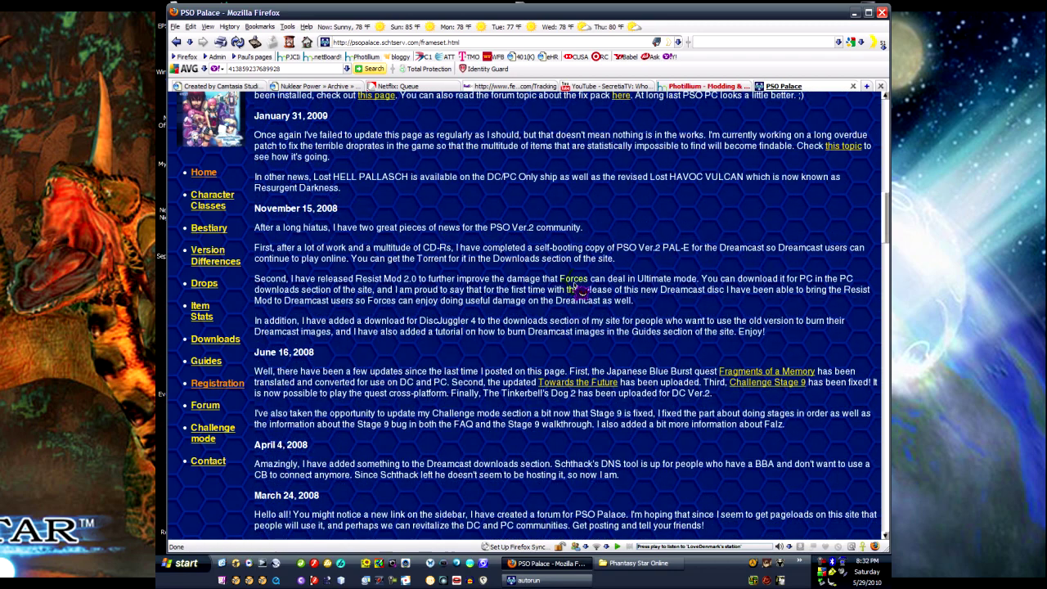
scroll(575, 286, "down", 4)
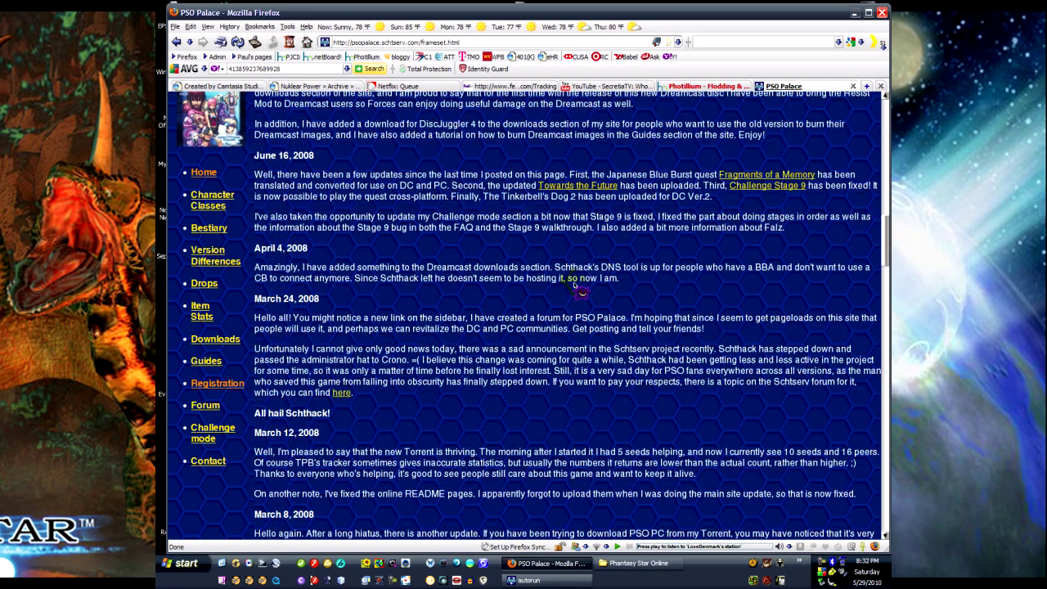
scroll(577, 288, "down", 4)
scroll(577, 288, "down", 2)
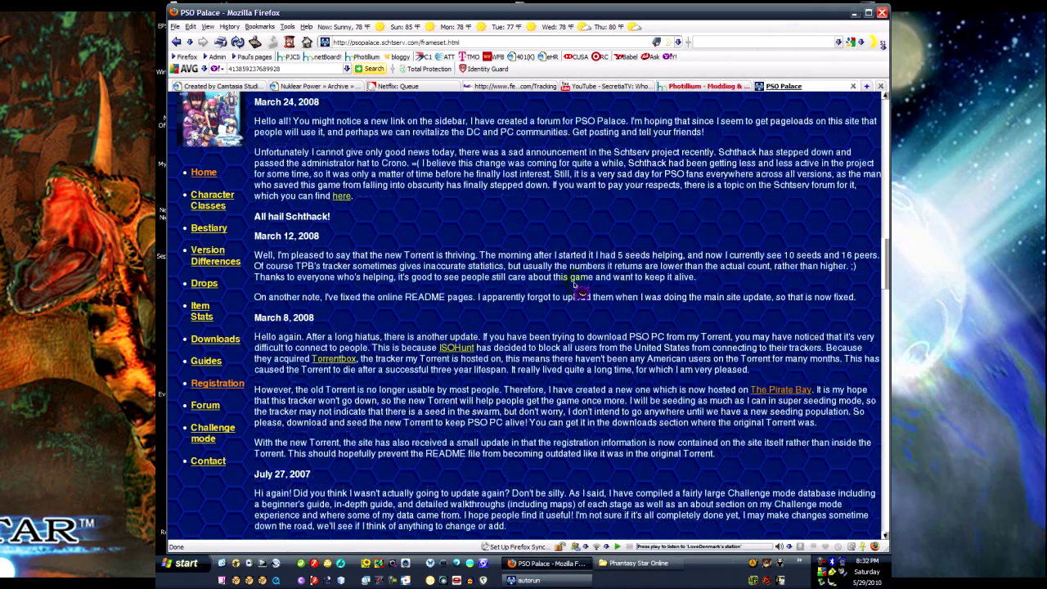
scroll(578, 287, "down", 2)
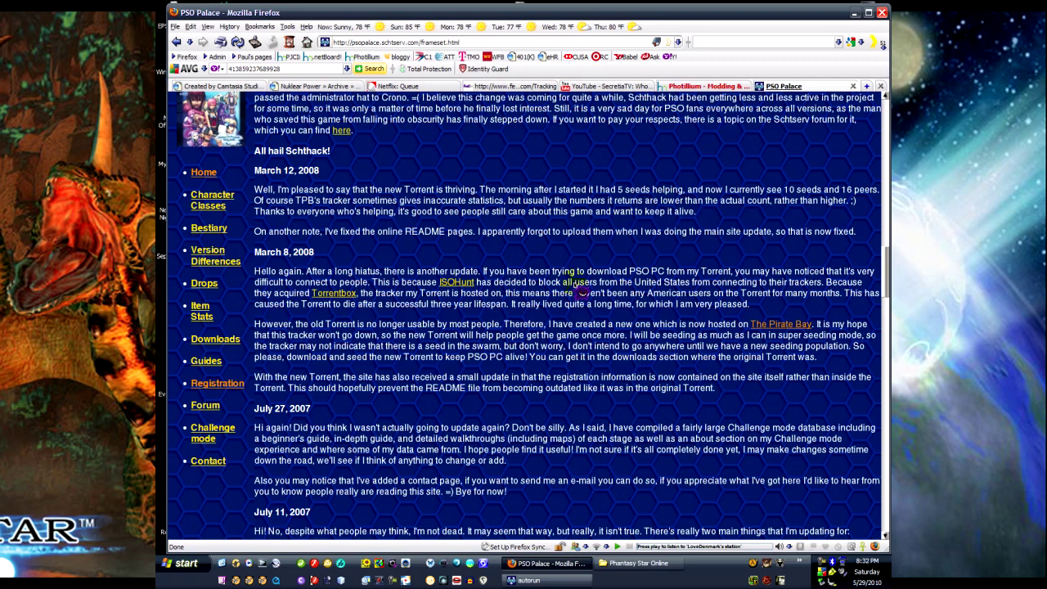
scroll(570, 356, "down", 2)
scroll(570, 356, "down", 2)
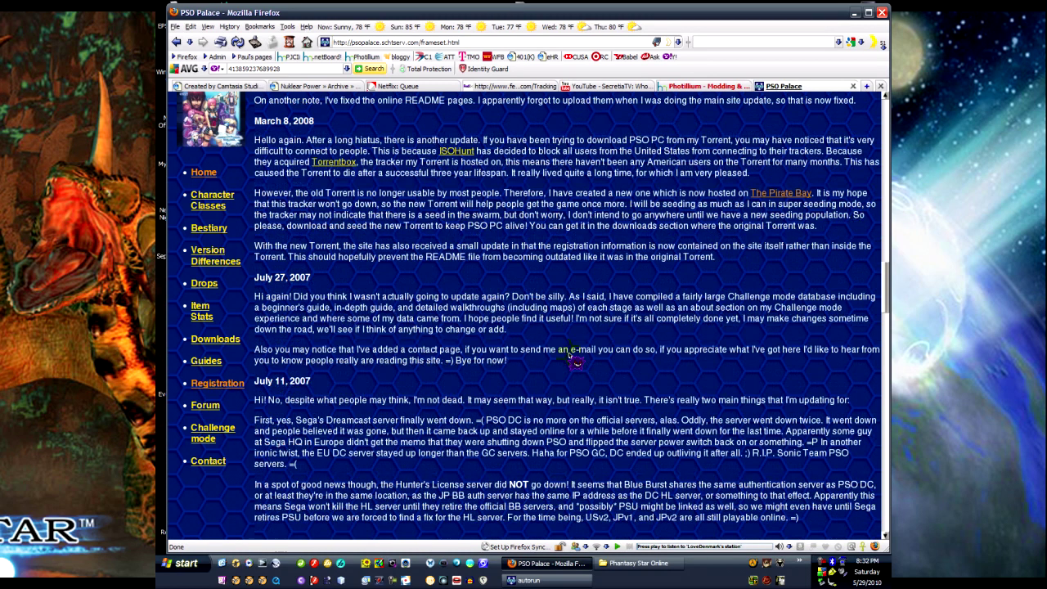
scroll(570, 356, "down", 2)
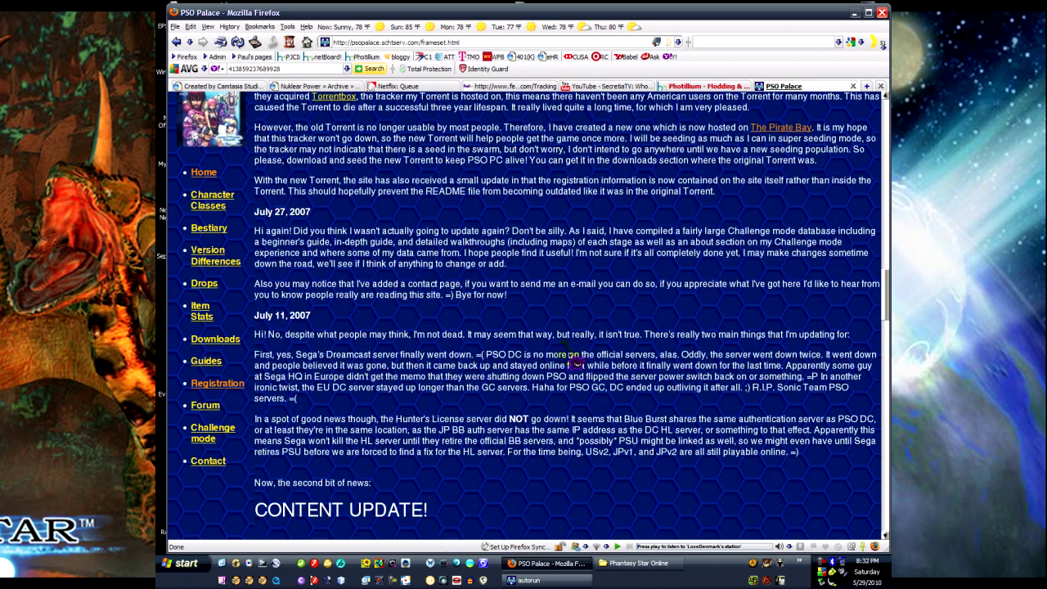
scroll(570, 358, "down", 2)
scroll(570, 355, "down", 2)
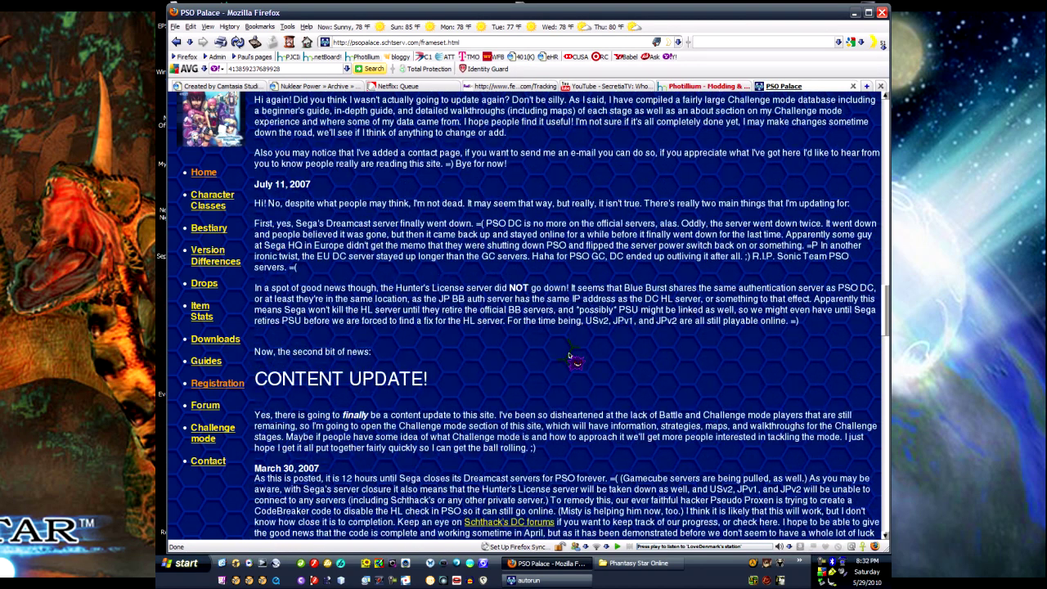
scroll(570, 356, "up", 15)
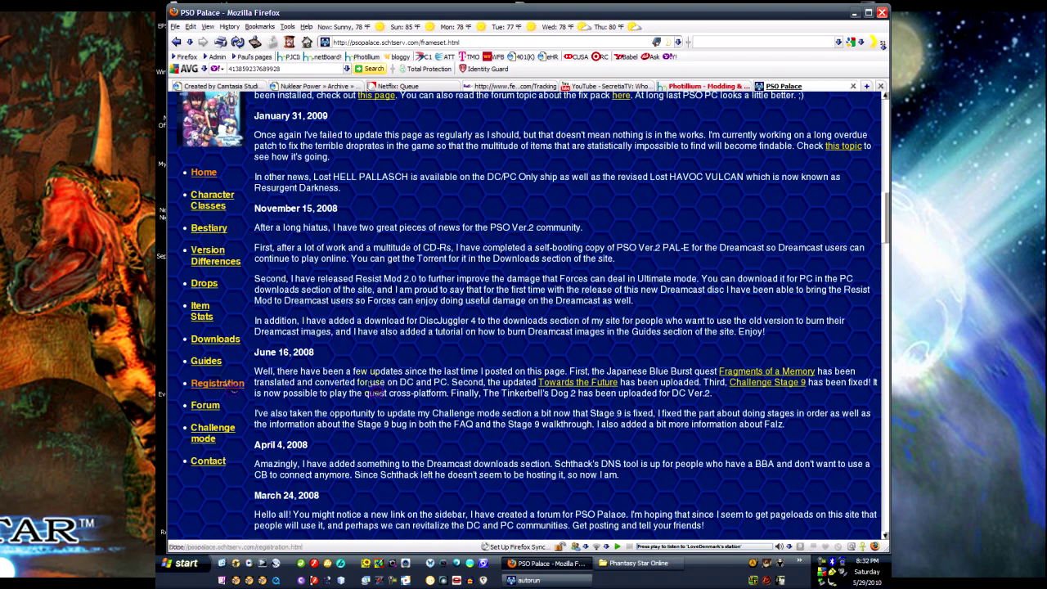
Close the PSO Palace and Photillium tabs, and minimize the browser window
left_click(667, 563)
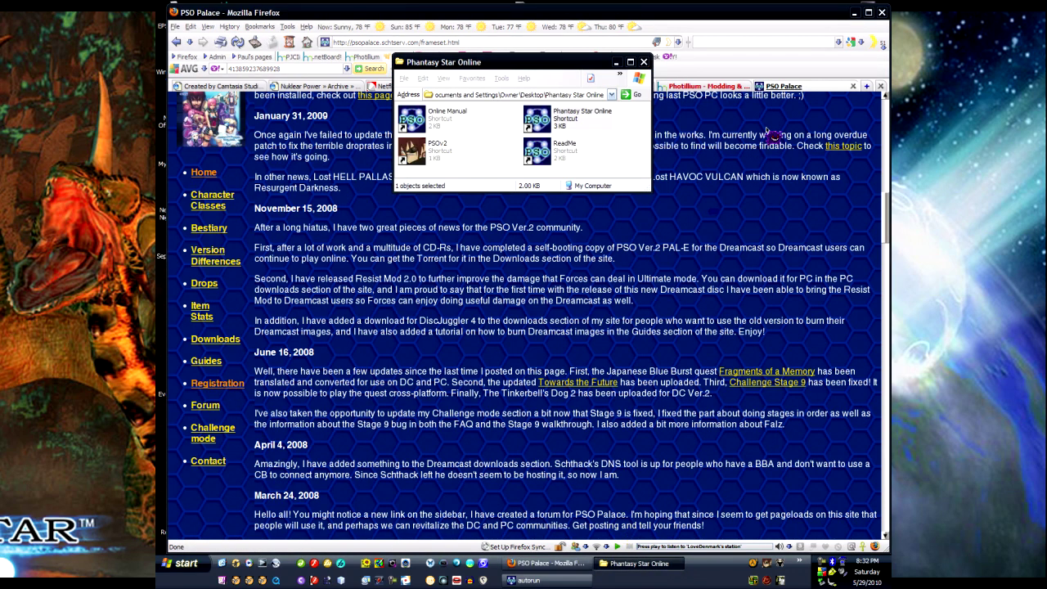
left_click(711, 215)
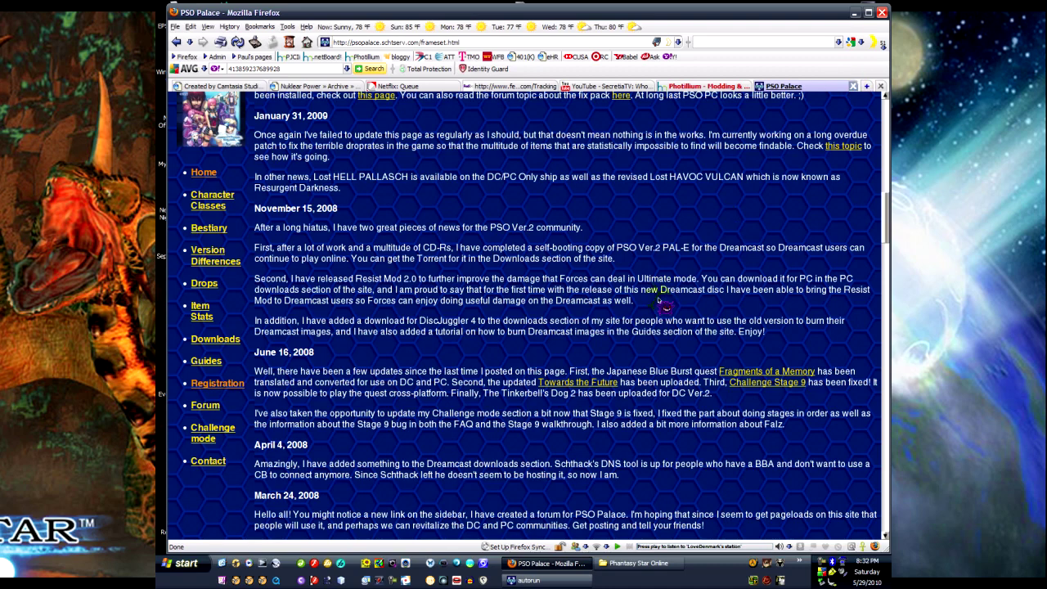
key("ctrl+w")
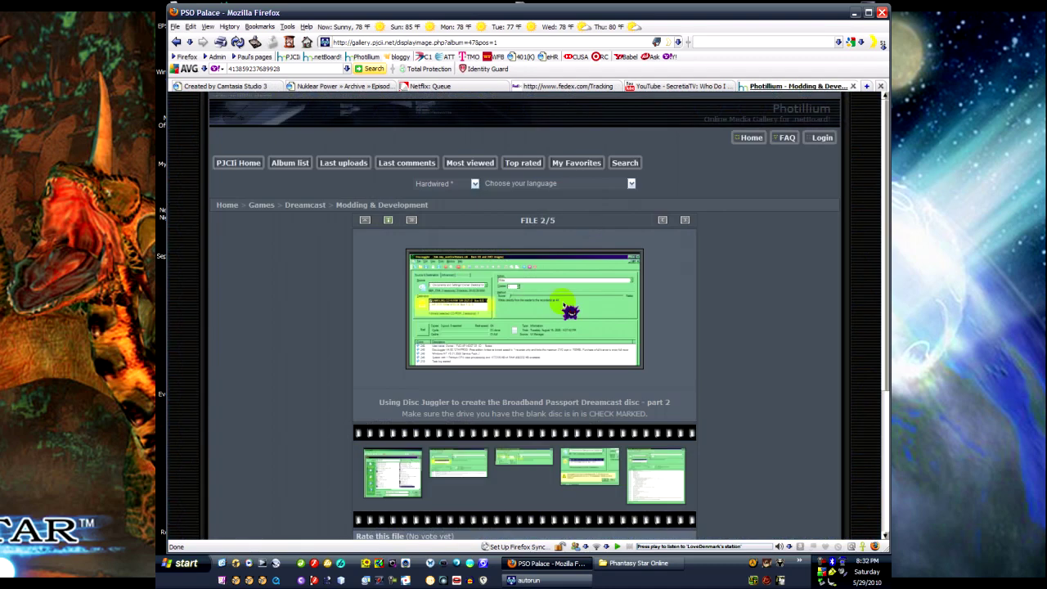
left_click(523, 464)
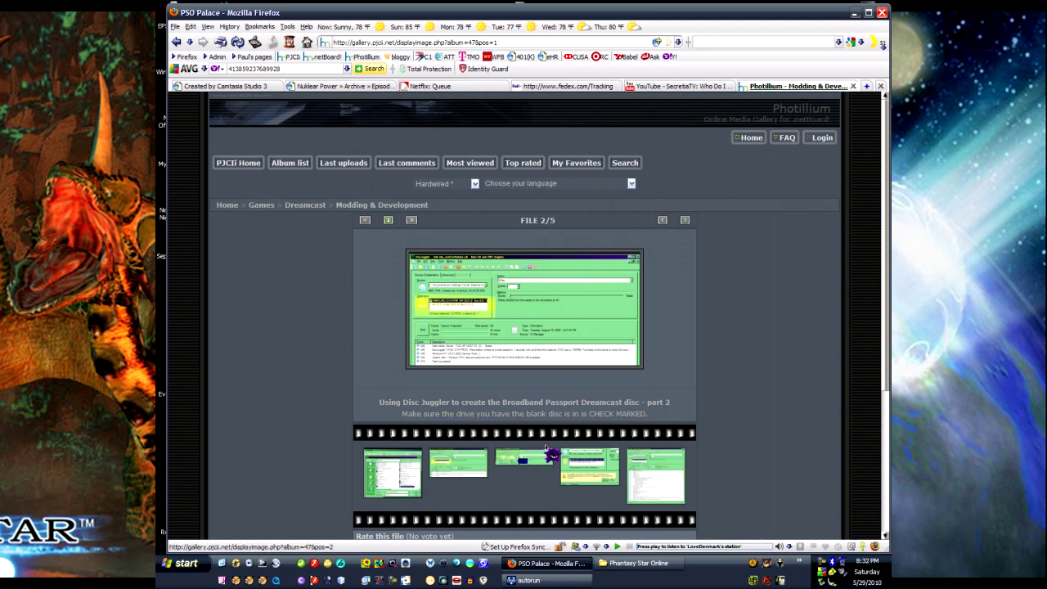
left_click(854, 87)
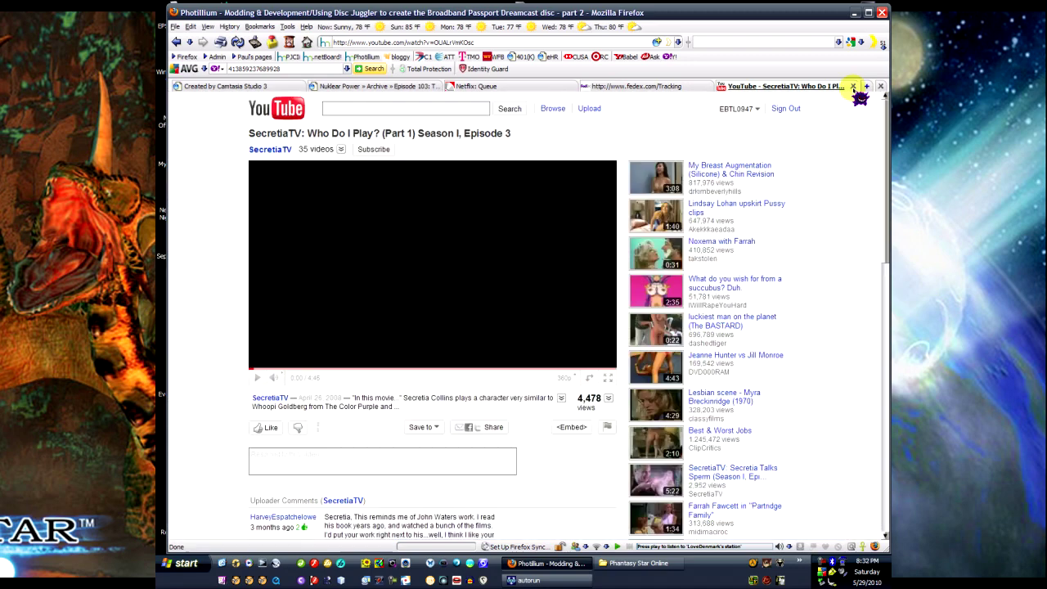
left_click(854, 12)
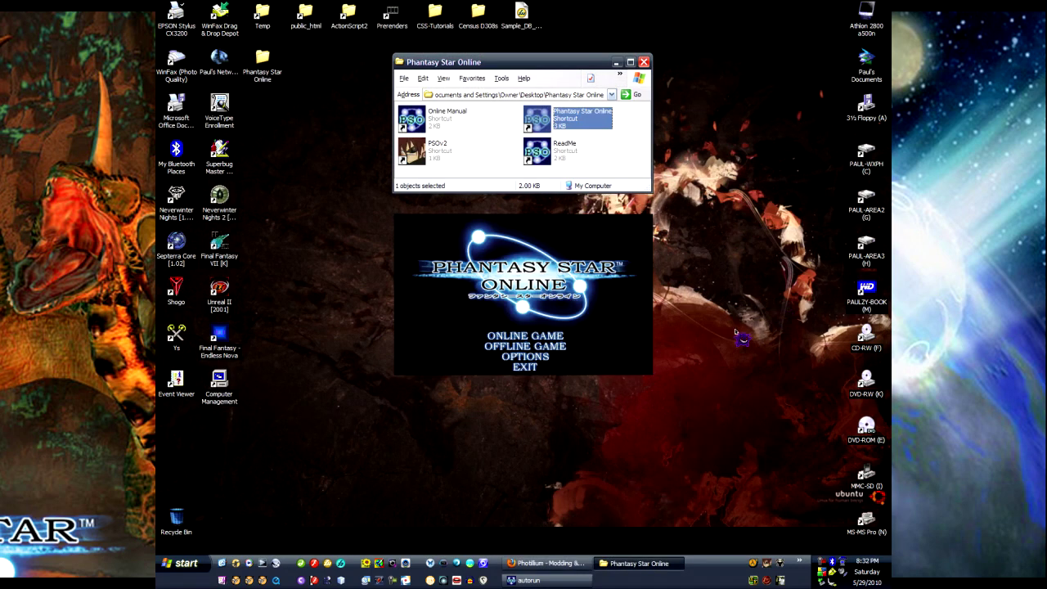
Exit the Phantasy Star Online launcher and open the PSO folder inside DL on drive M
left_click(528, 370)
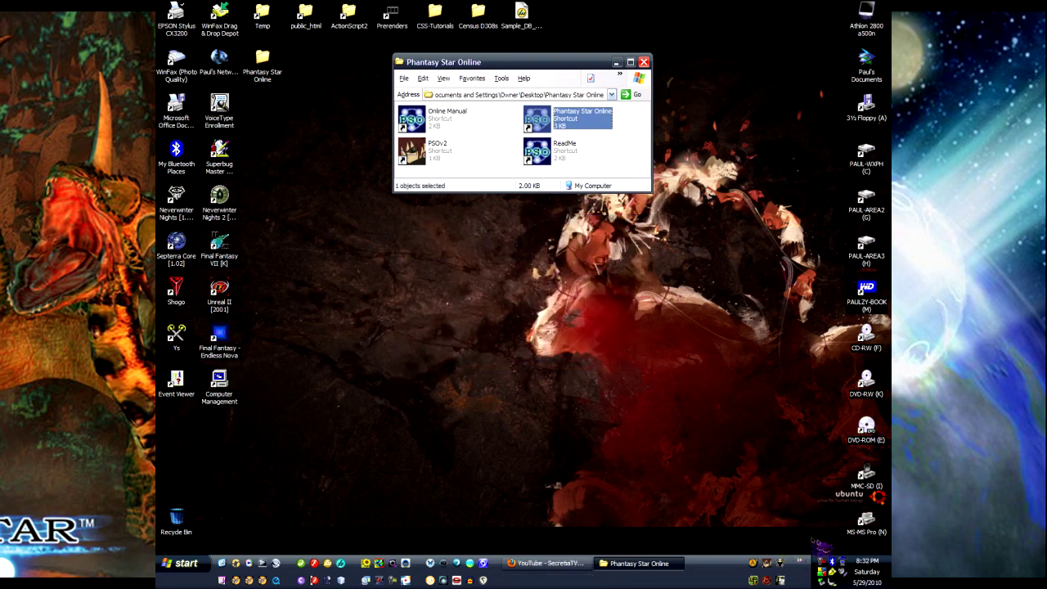
left_click(875, 296)
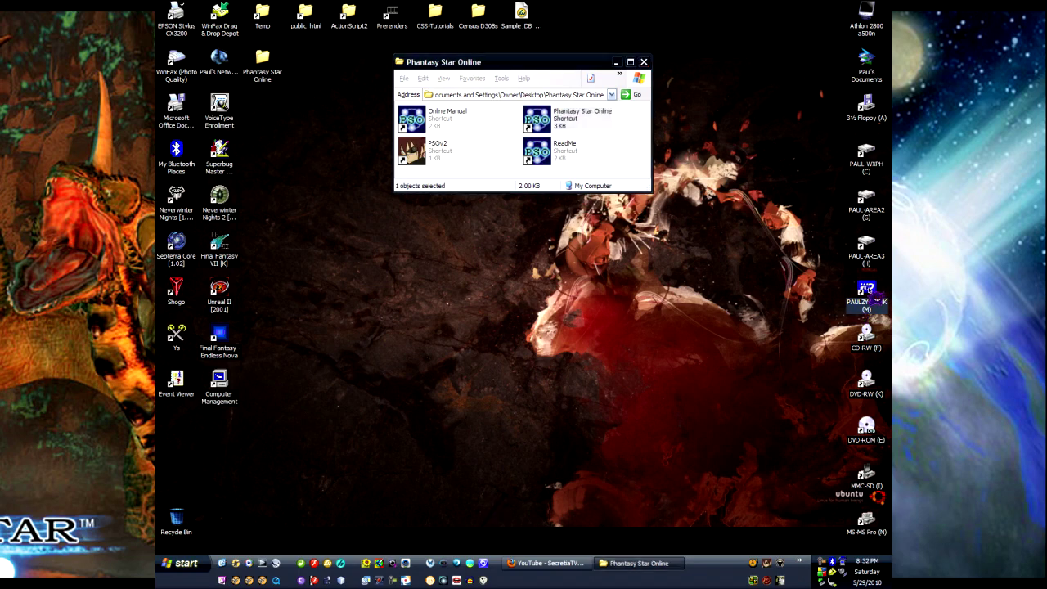
double_click(869, 294)
left_click(679, 149)
double_click(679, 149)
left_click(463, 156)
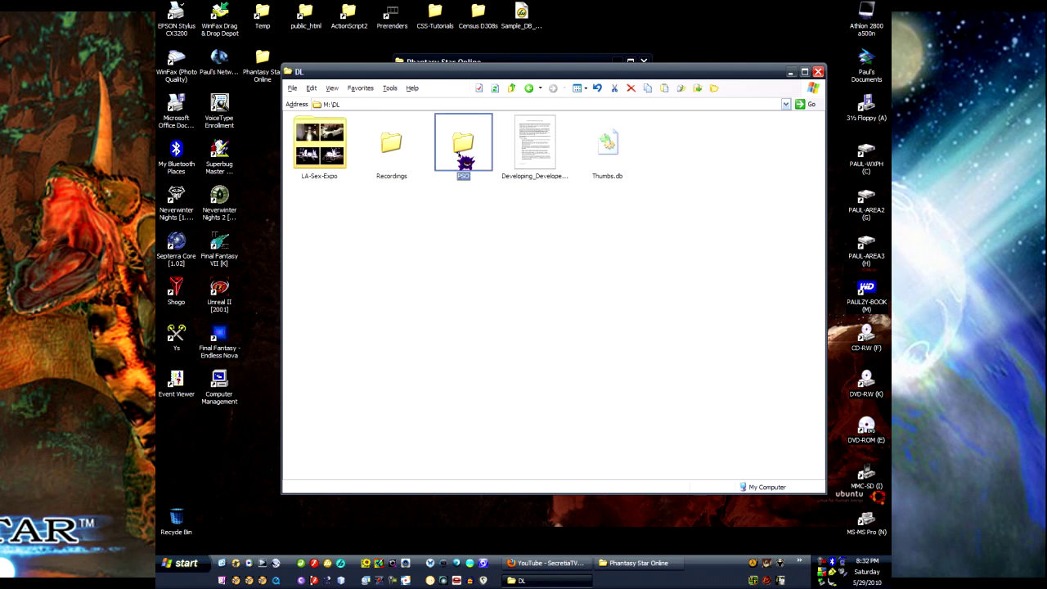
left_click(463, 155)
double_click(463, 155)
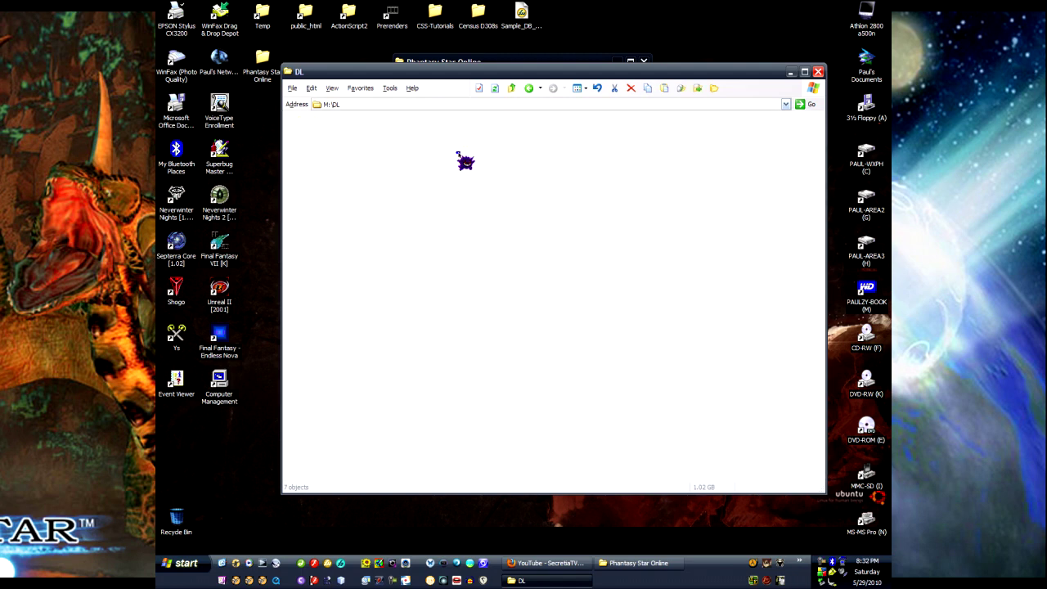
Look over the PSO folder's executables, readme and disc images, selecting the listed files and clearing the selection
left_click_drag(370, 168, 346, 217)
left_click(346, 218)
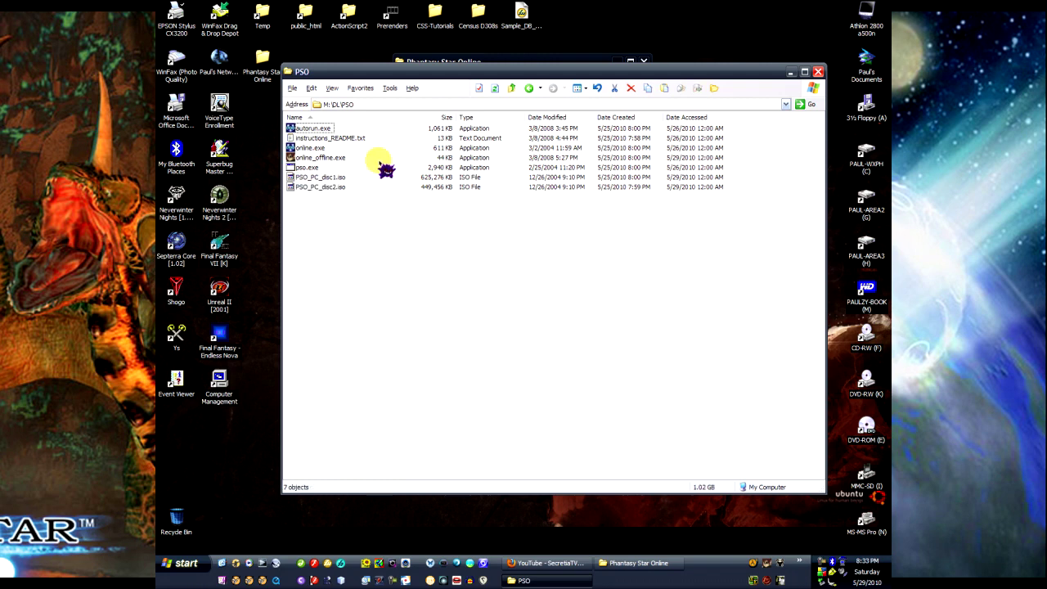
left_click_drag(352, 272, 304, 105)
left_click(354, 292)
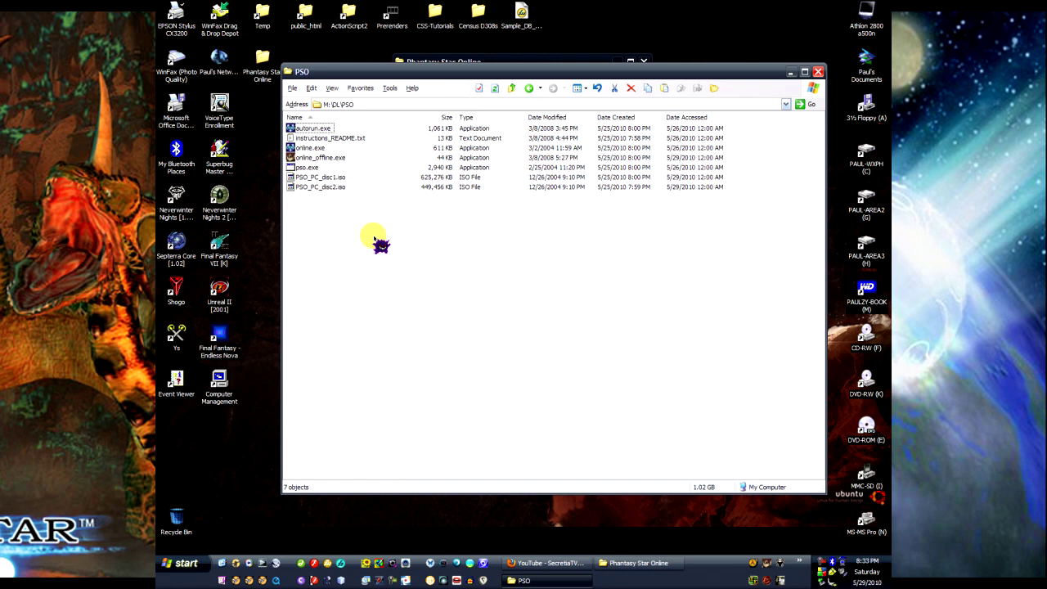
Select PSO_PC_disc1.iso, launch Nero StartSmart, minimize the PSO folder and close the Phantasy Star Online folder
left_click(307, 179)
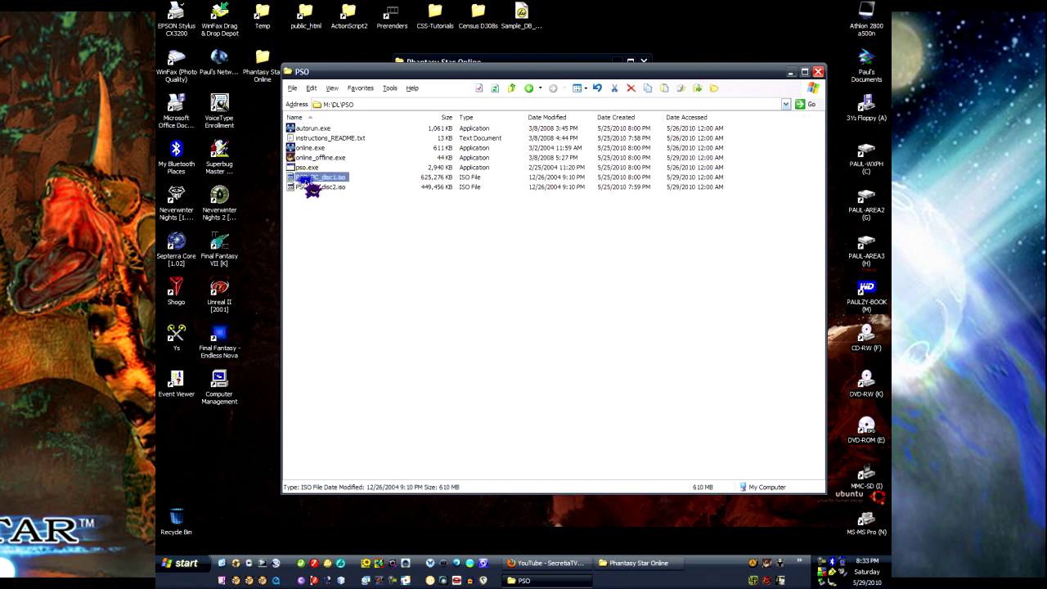
left_click(803, 584)
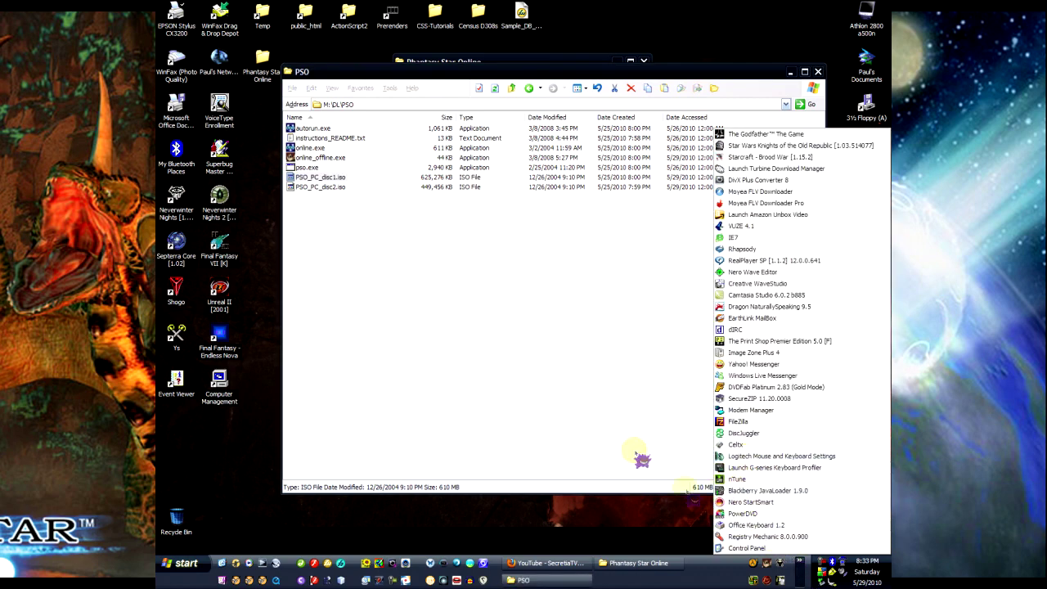
left_click(581, 329)
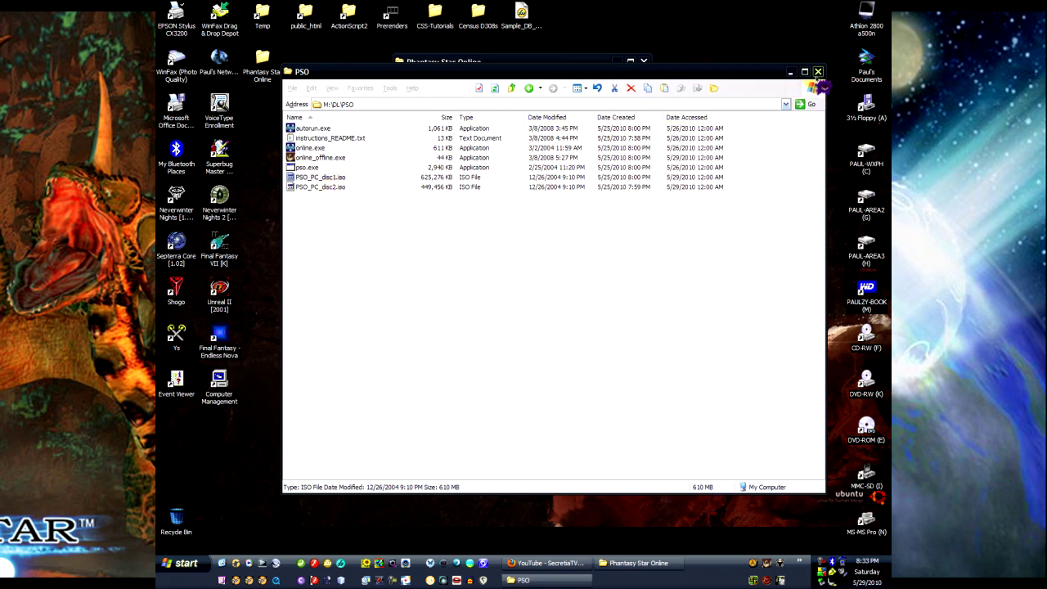
left_click(791, 72)
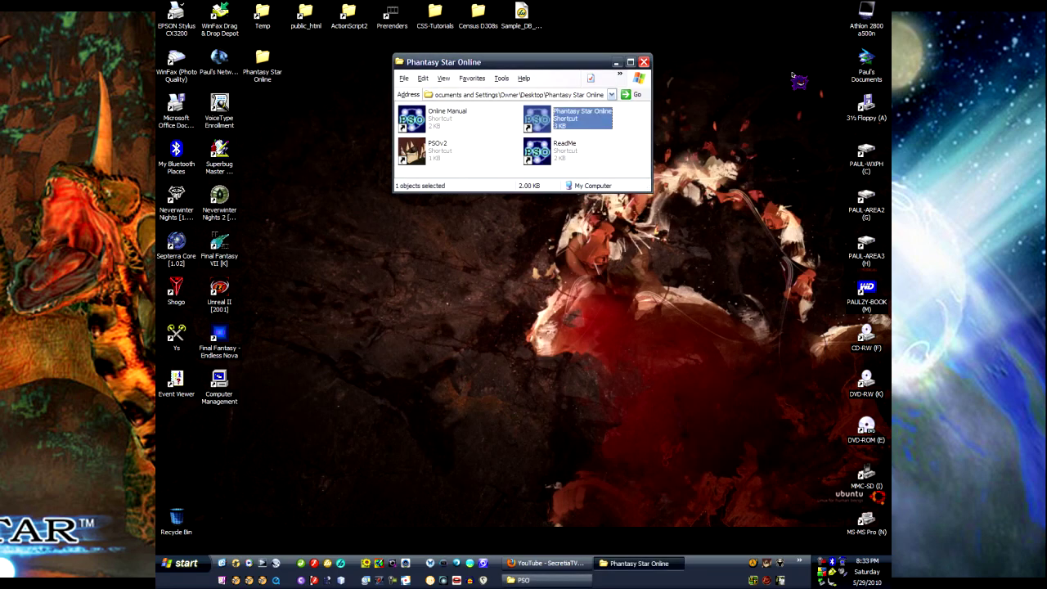
left_click(644, 62)
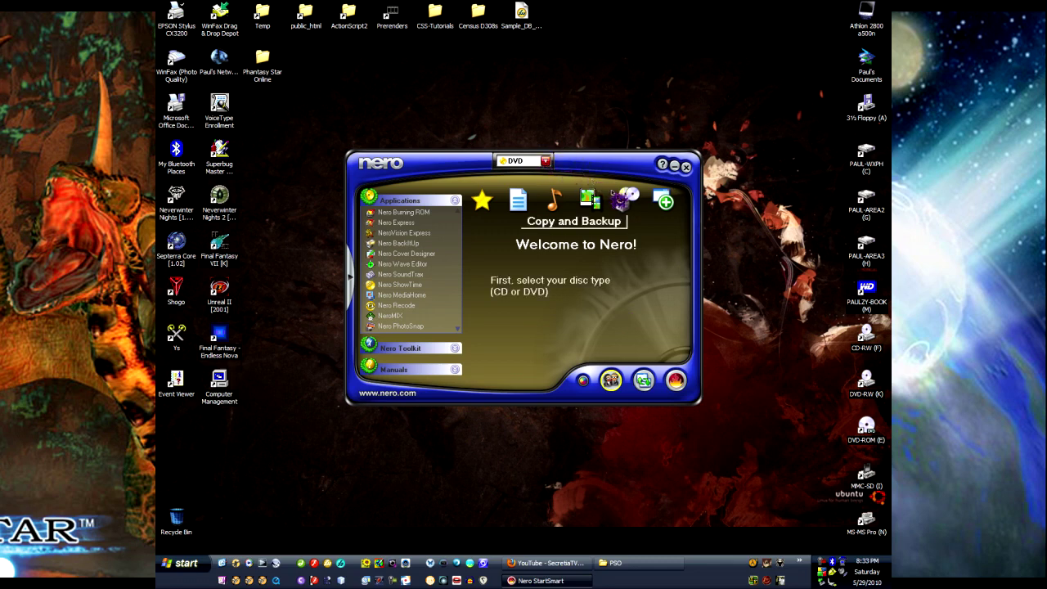
Start burning an image to disc from Nero's Copy and Backup tasks and load PSO_PC_disc1.iso as the image
left_click(628, 205)
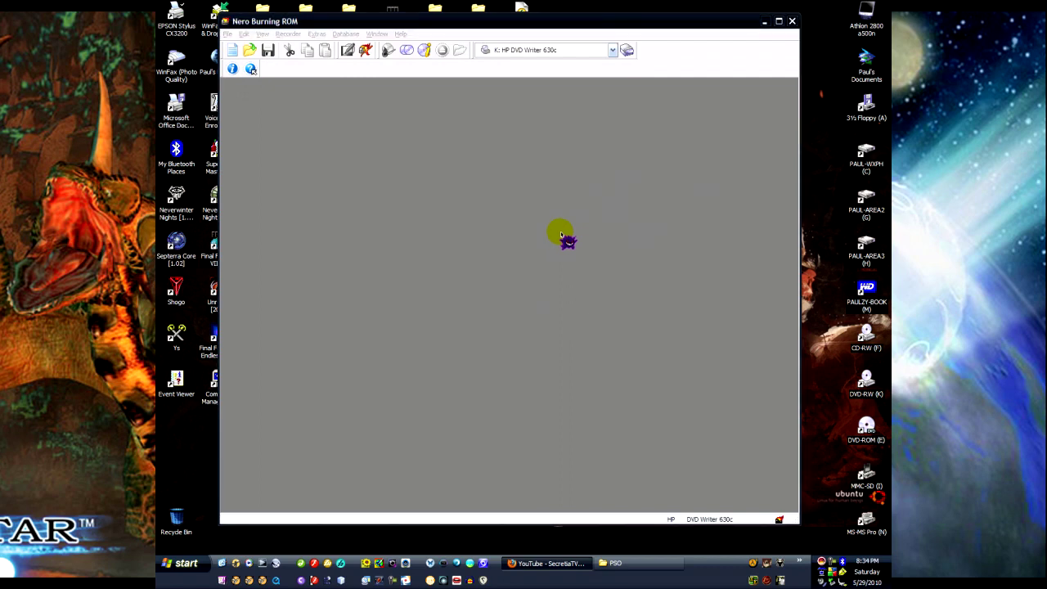
key("ctrl+o")
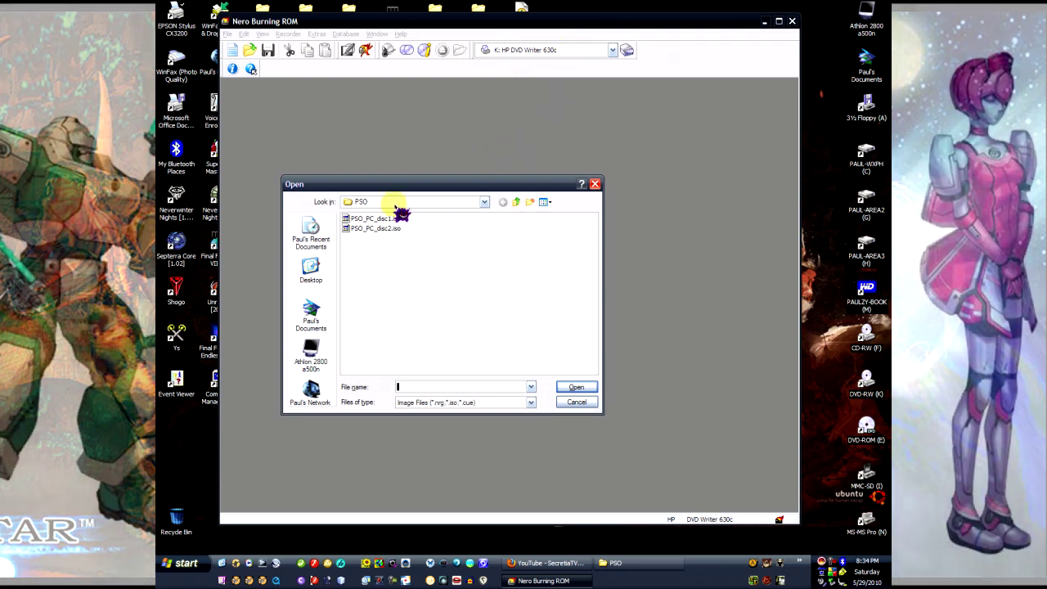
left_click(354, 219)
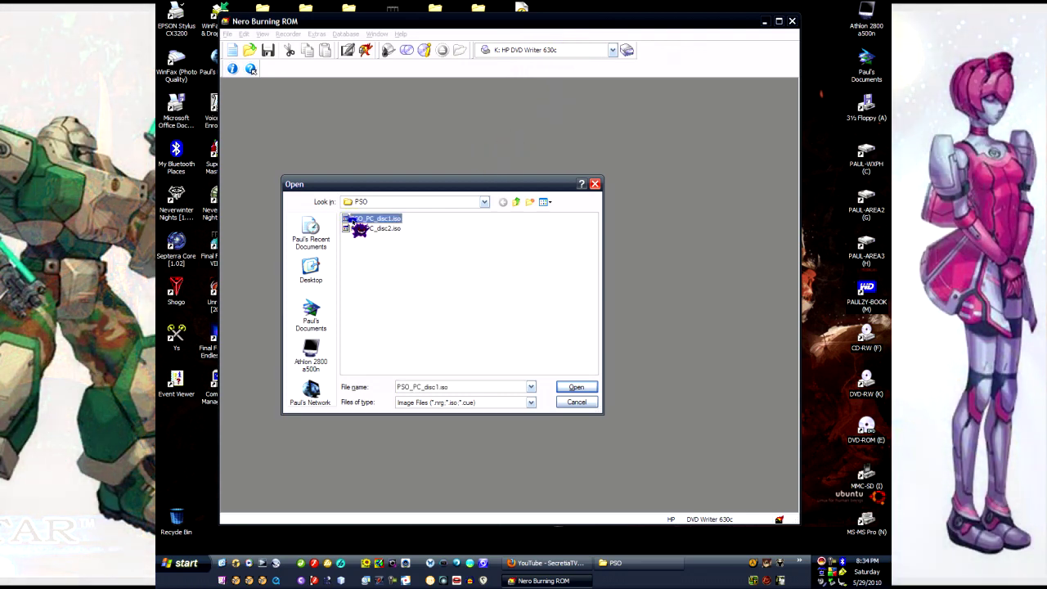
left_click(583, 389)
left_click(639, 343)
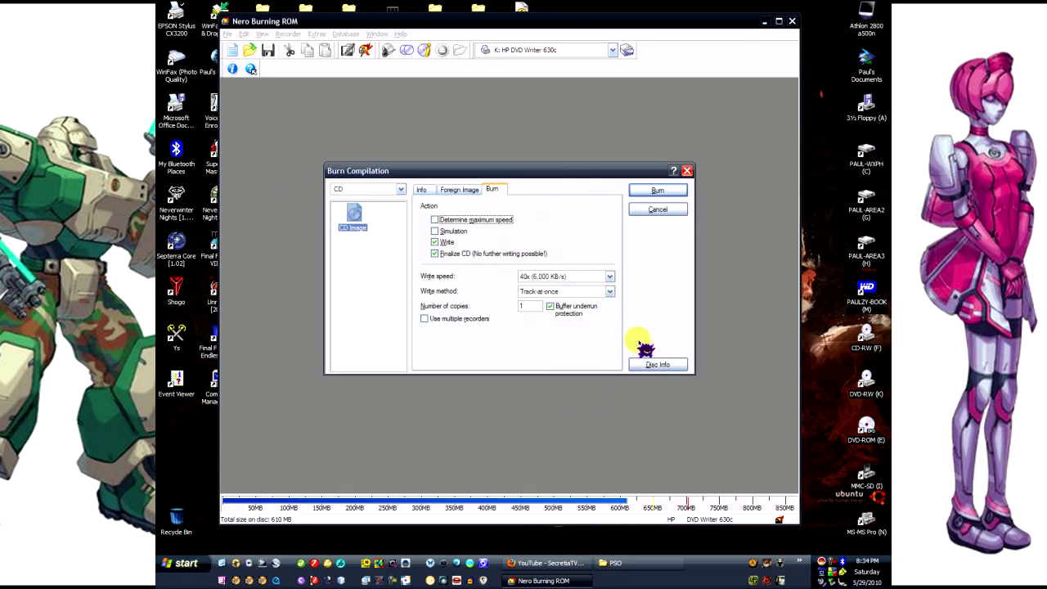
Set the burn compilation's disc type to DVD and its write speed to 2.4x (3,324 KB/s)
left_click(401, 190)
left_click(383, 207)
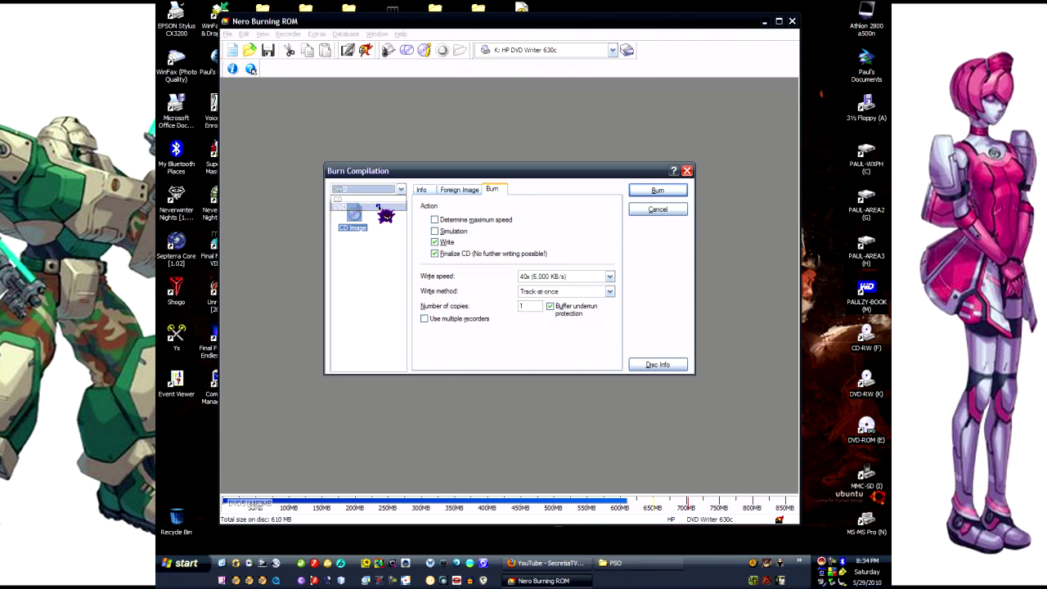
left_click(581, 276)
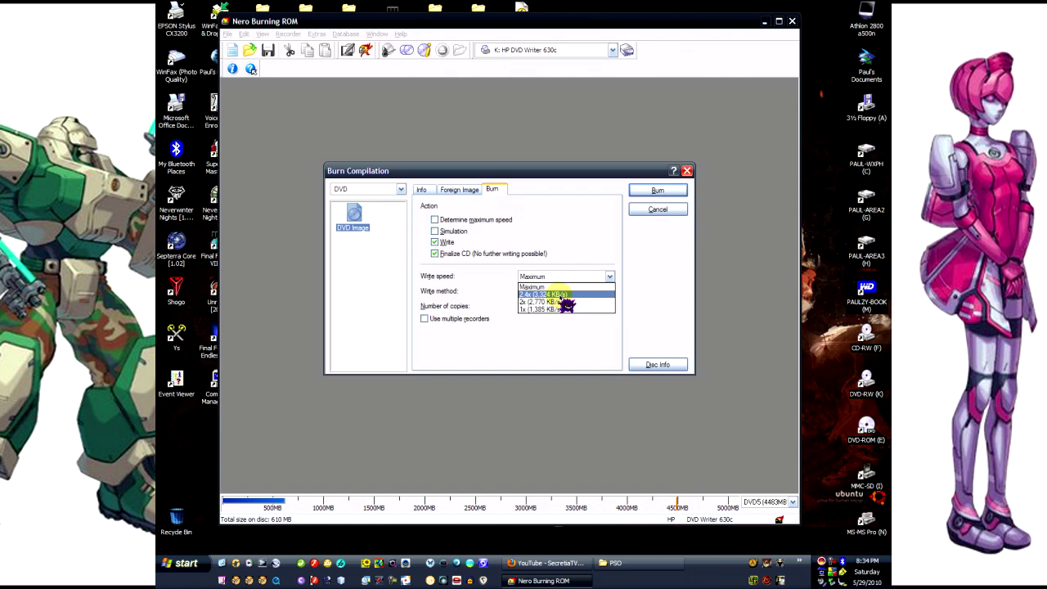
left_click(558, 295)
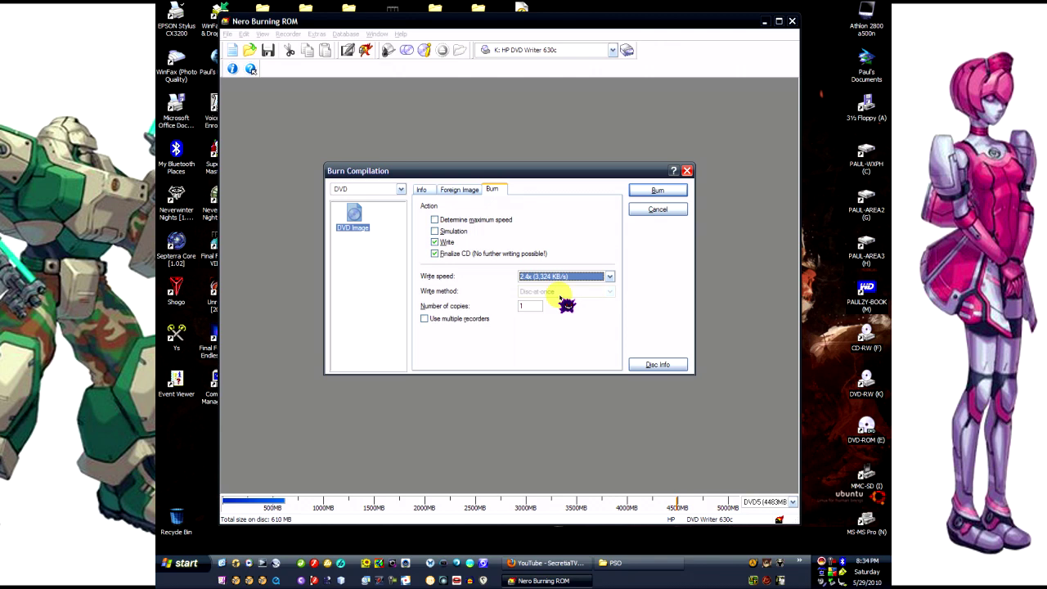
left_click(609, 276)
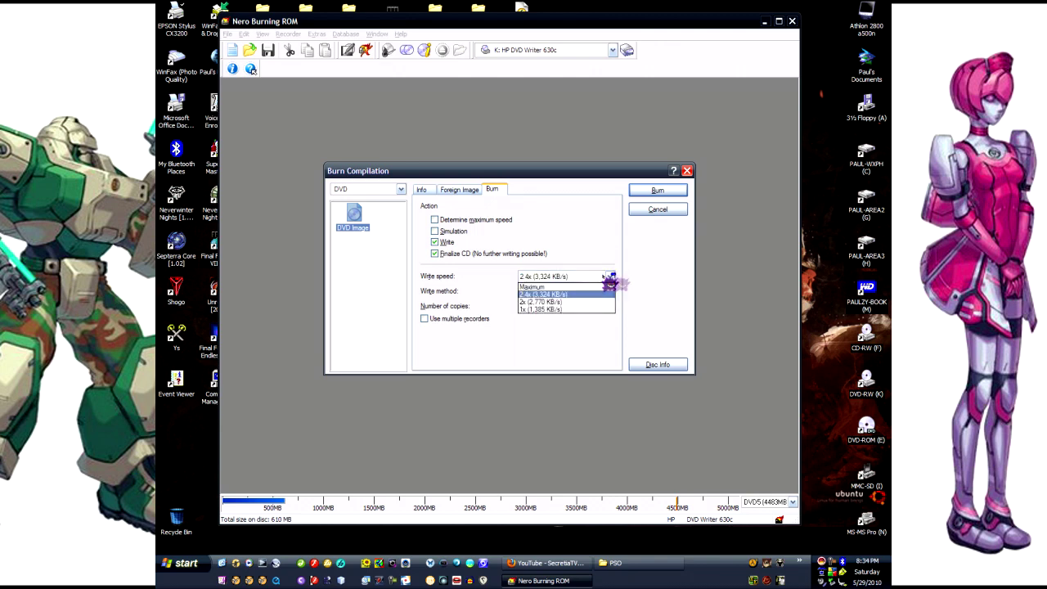
left_click(563, 296)
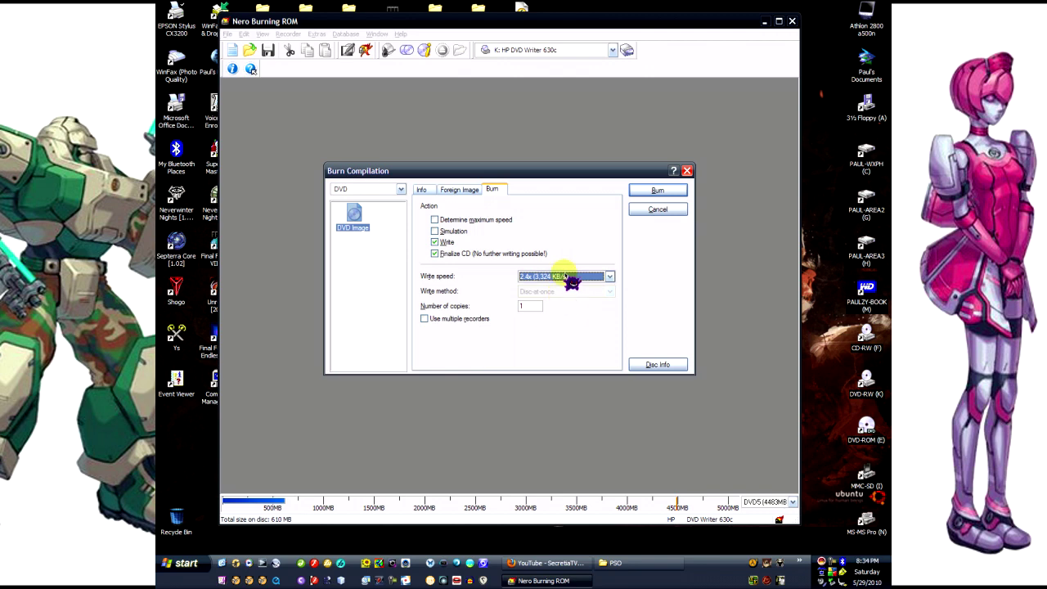
Look over the compilation's Foreign Image settings and return to its Burn settings
left_click(459, 190)
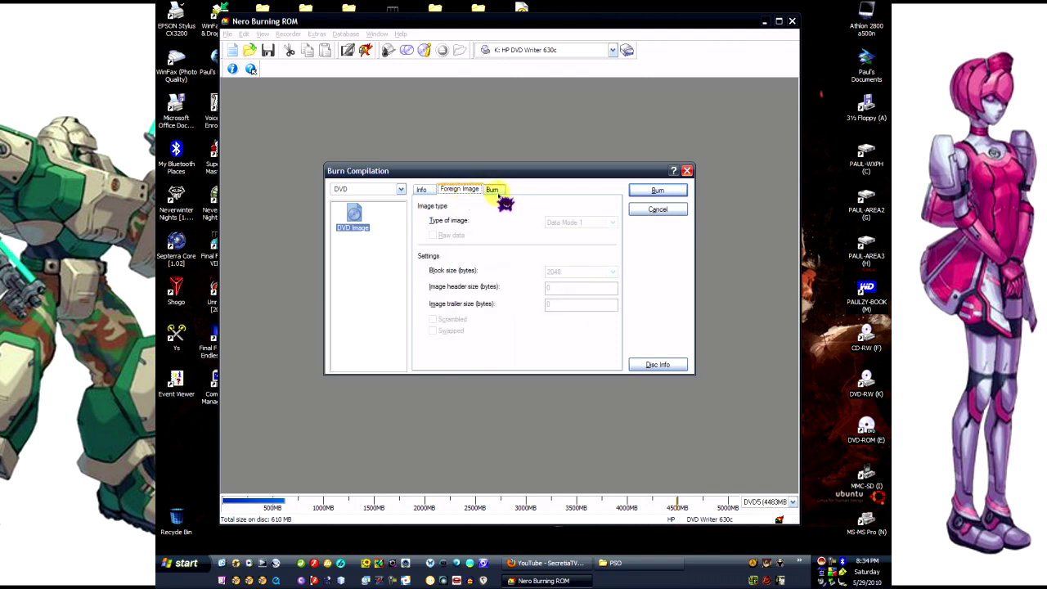
left_click(495, 191)
left_click(477, 191)
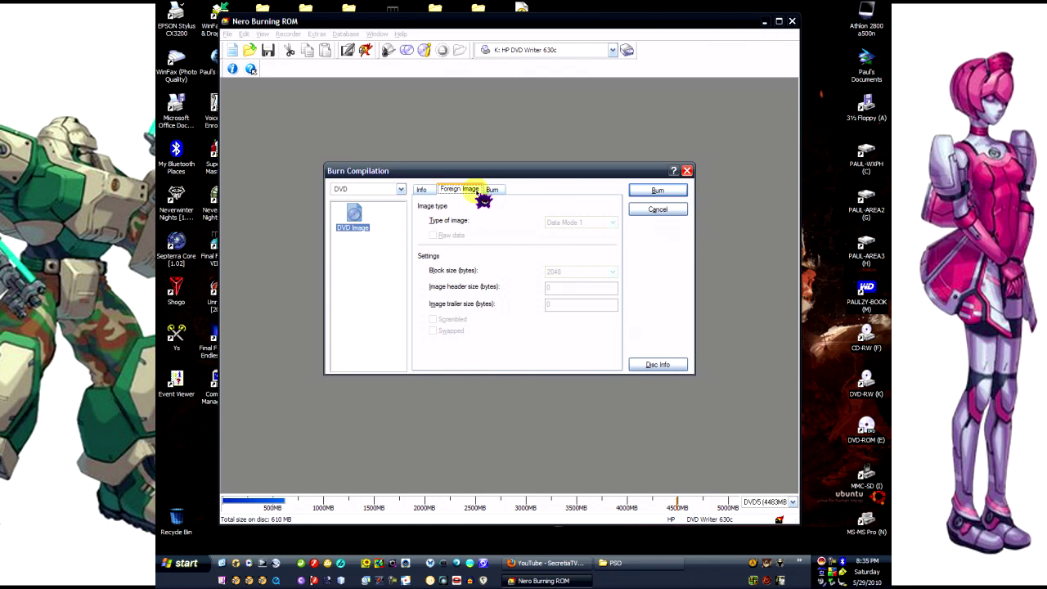
left_click(492, 189)
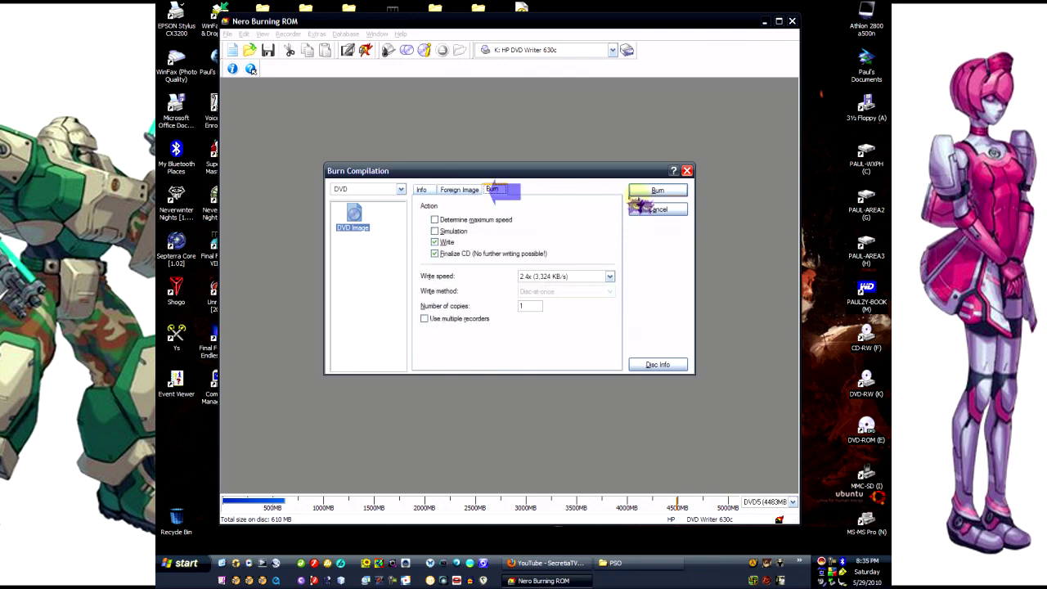
Start burning the DVD image, cancel at the request for an empty disc, and acknowledge the abort
left_click(654, 193)
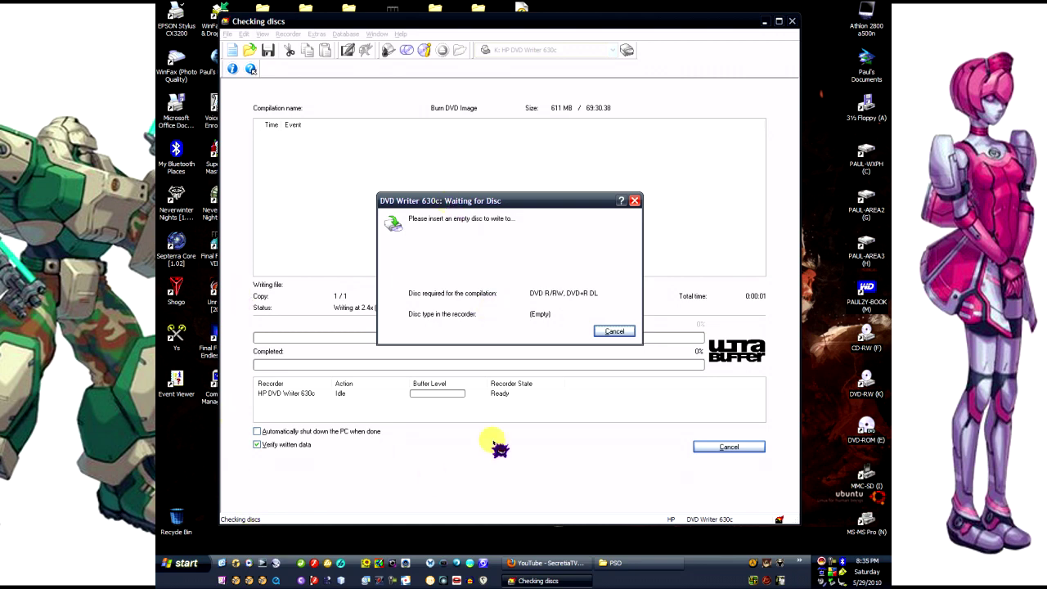
left_click(624, 332)
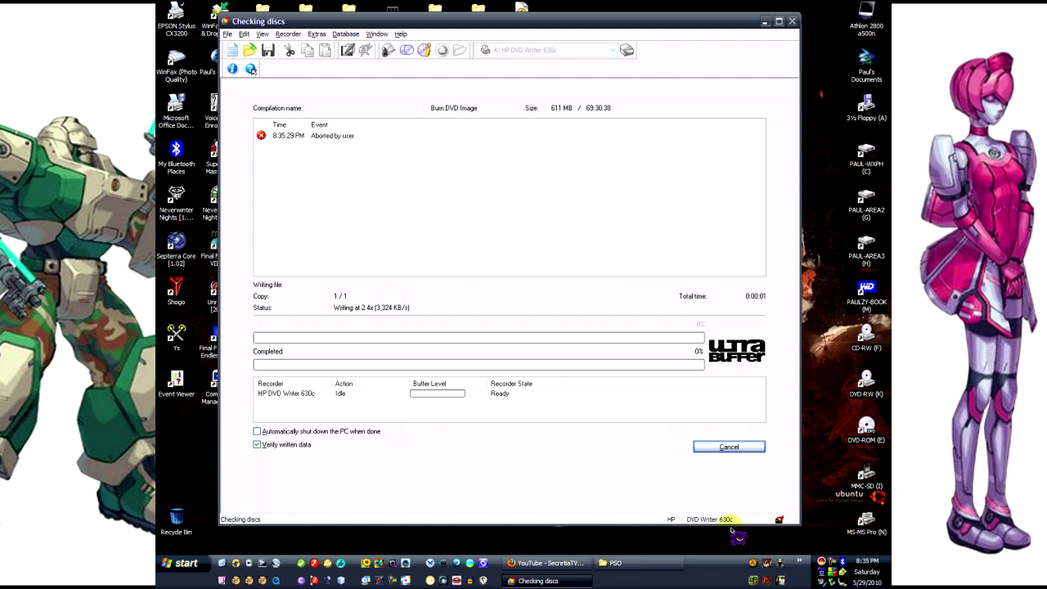
left_click(647, 563)
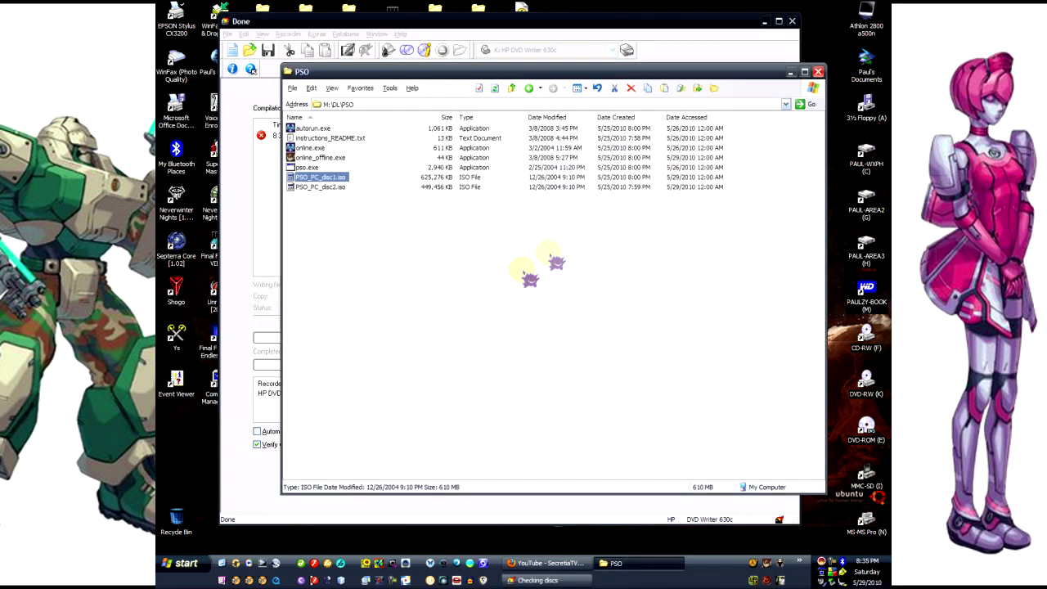
left_click(557, 581)
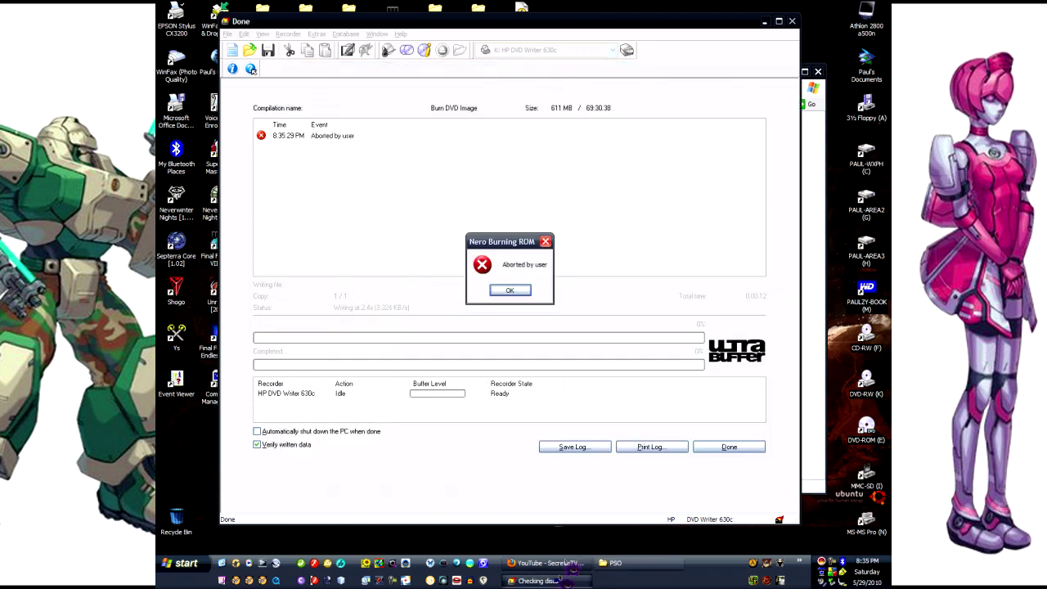
left_click(509, 290)
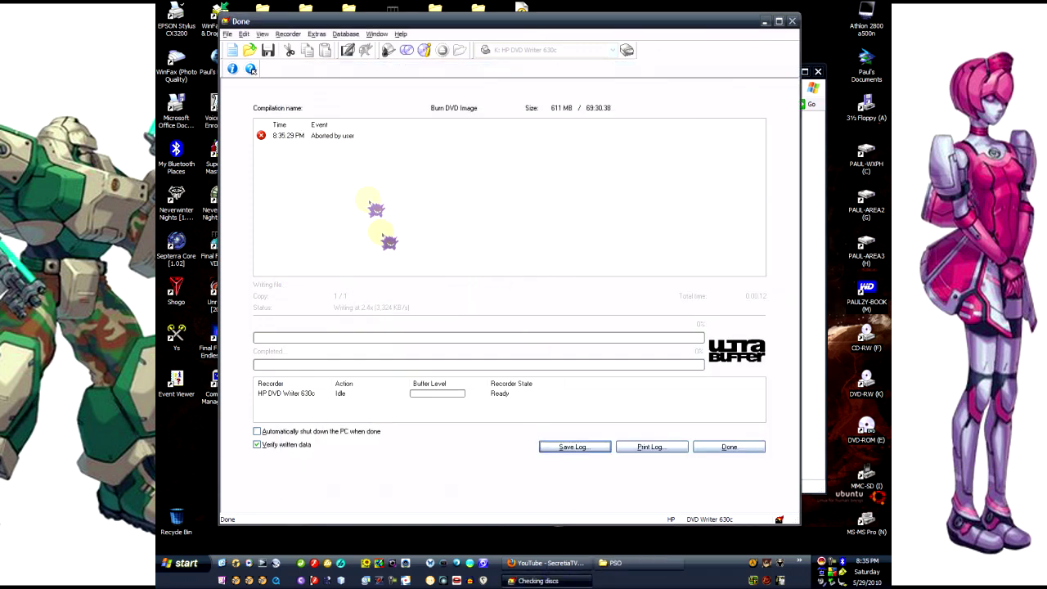
Leave the burn report and close both Nero Burning ROM and Nero StartSmart
left_click(741, 449)
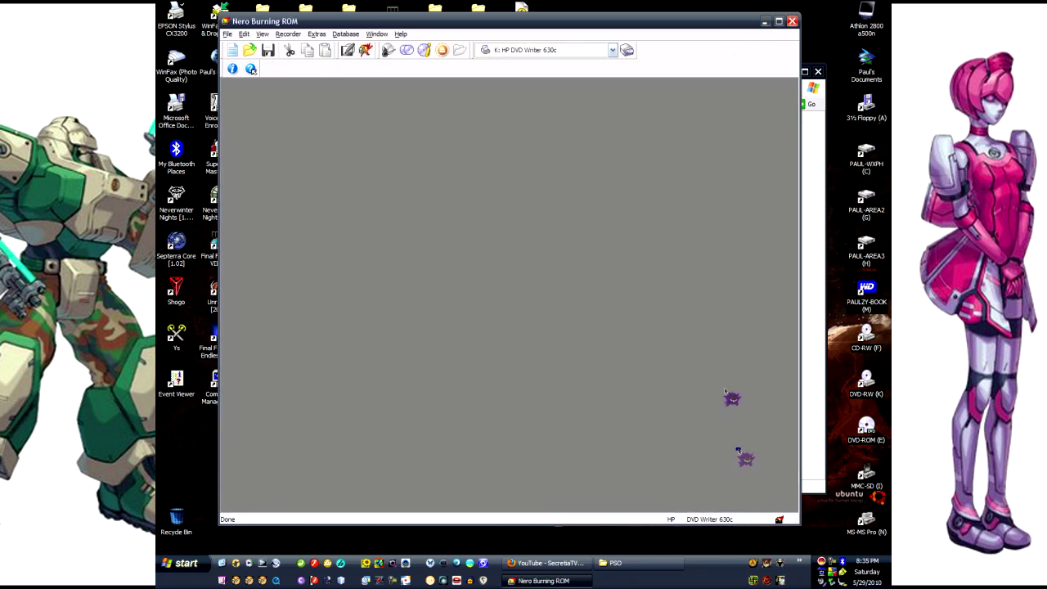
left_click(792, 22)
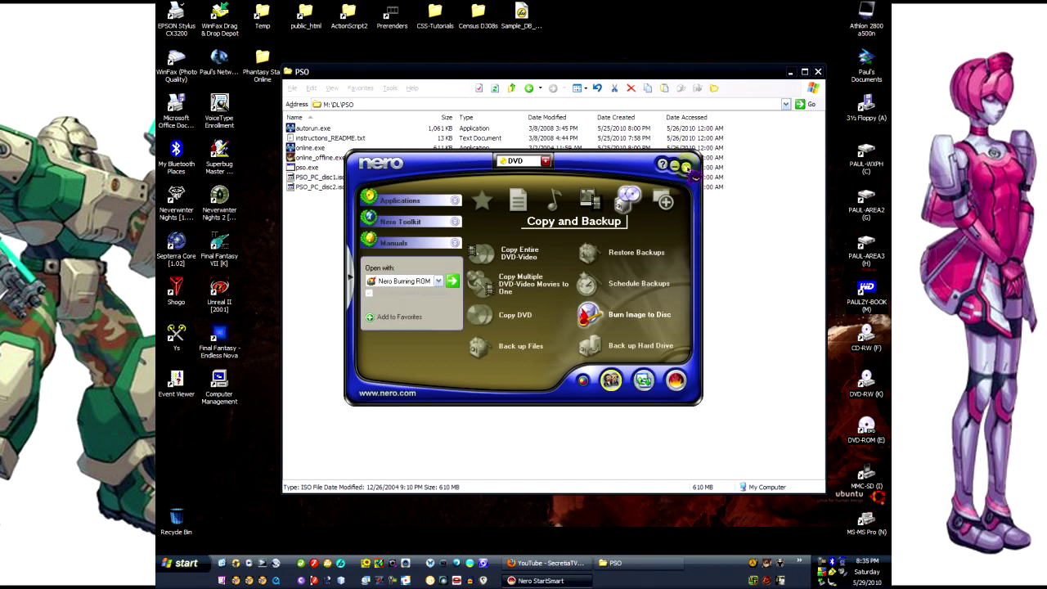
left_click(687, 167)
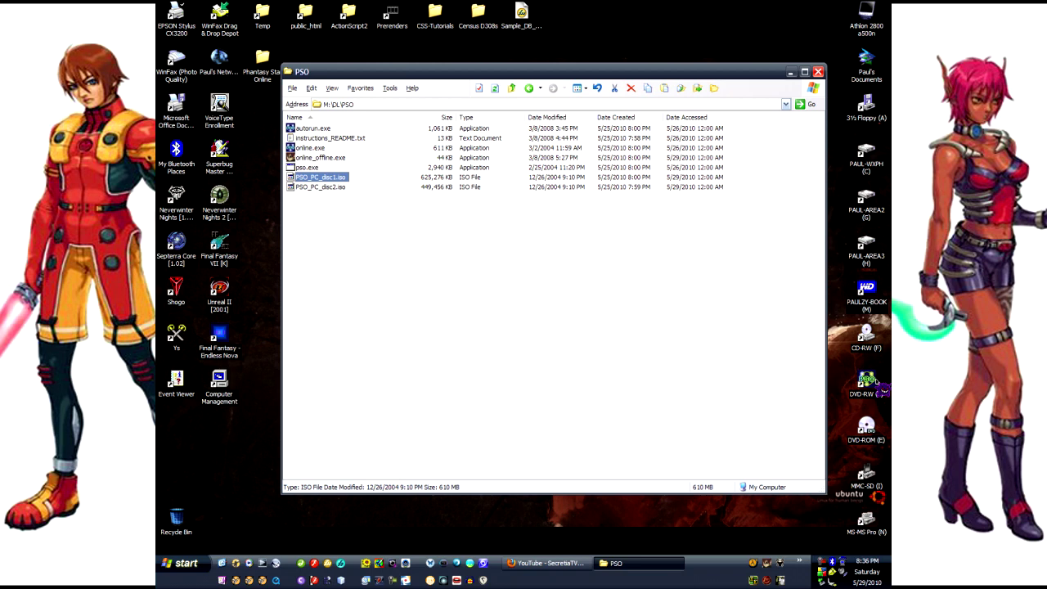
Try to autoplay the disc in the DVD-RW drive K, dismiss the error, and open the disc's file listing instead
left_click_drag(883, 390, 883, 390)
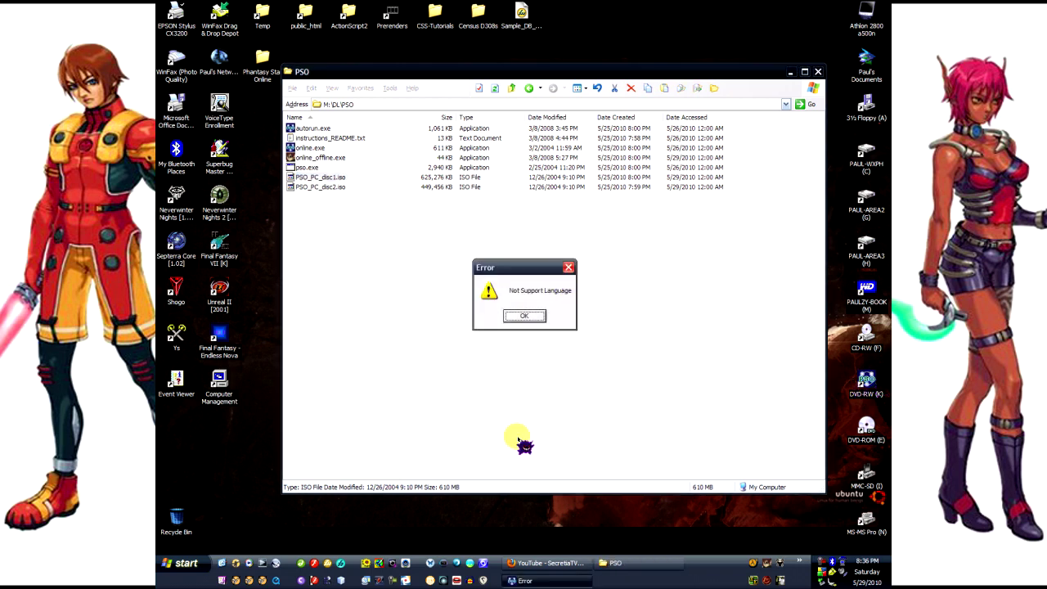
left_click(524, 316)
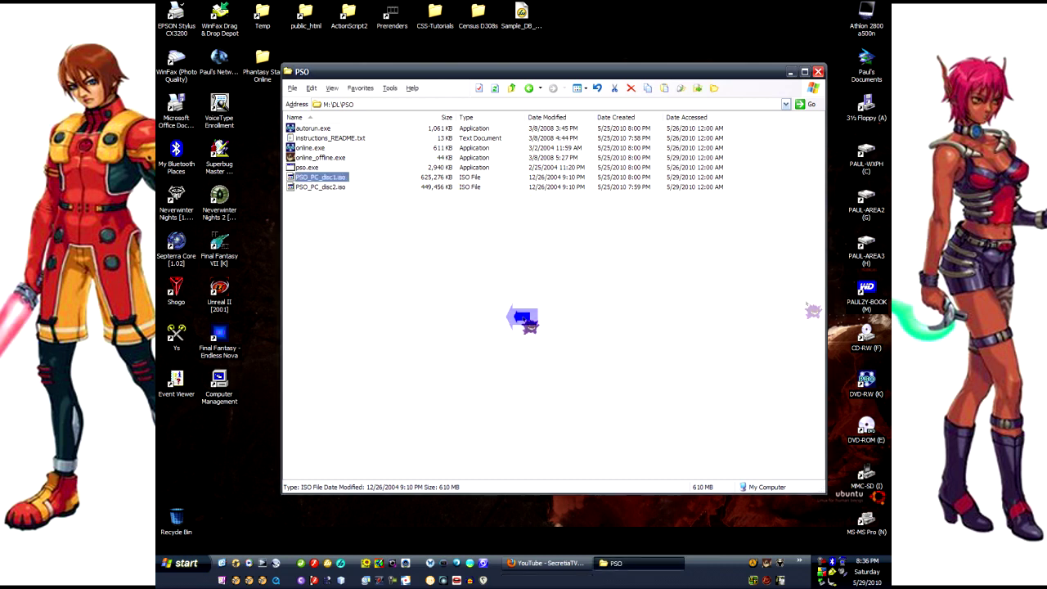
right_click(866, 383)
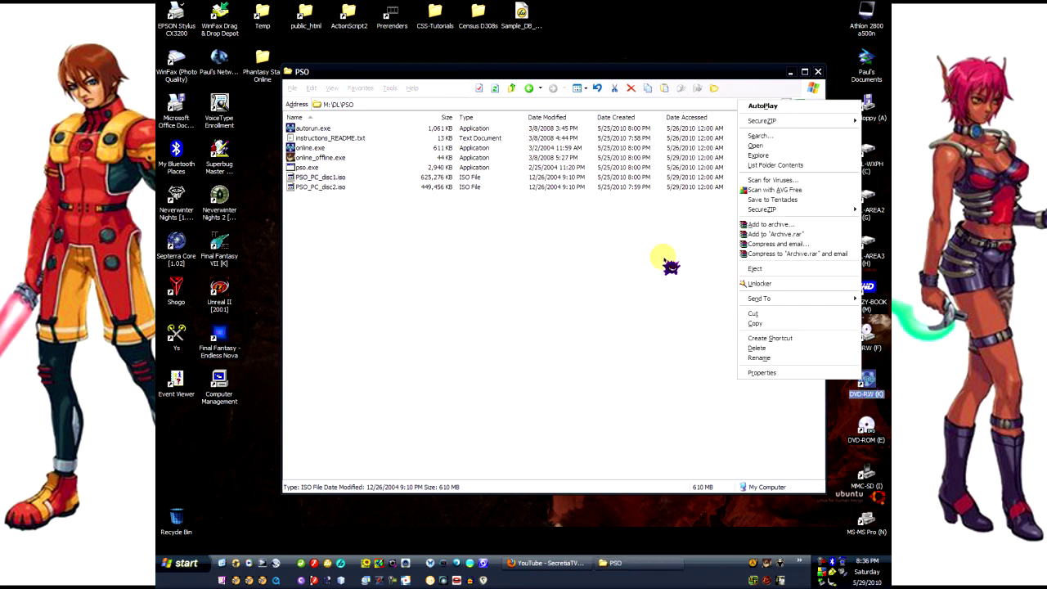
left_click(775, 145)
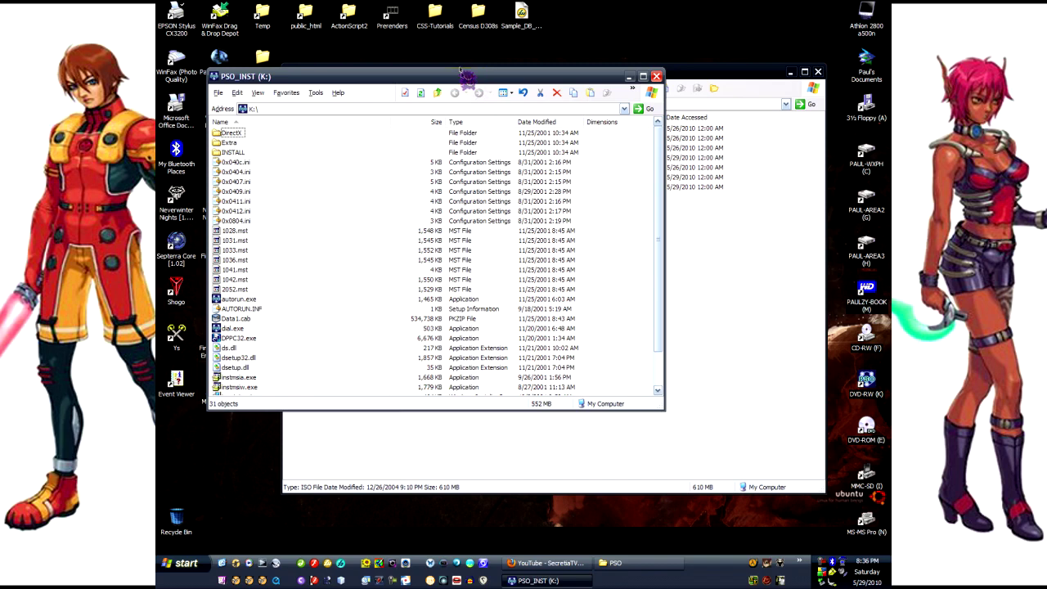
left_click_drag(464, 78, 589, 89)
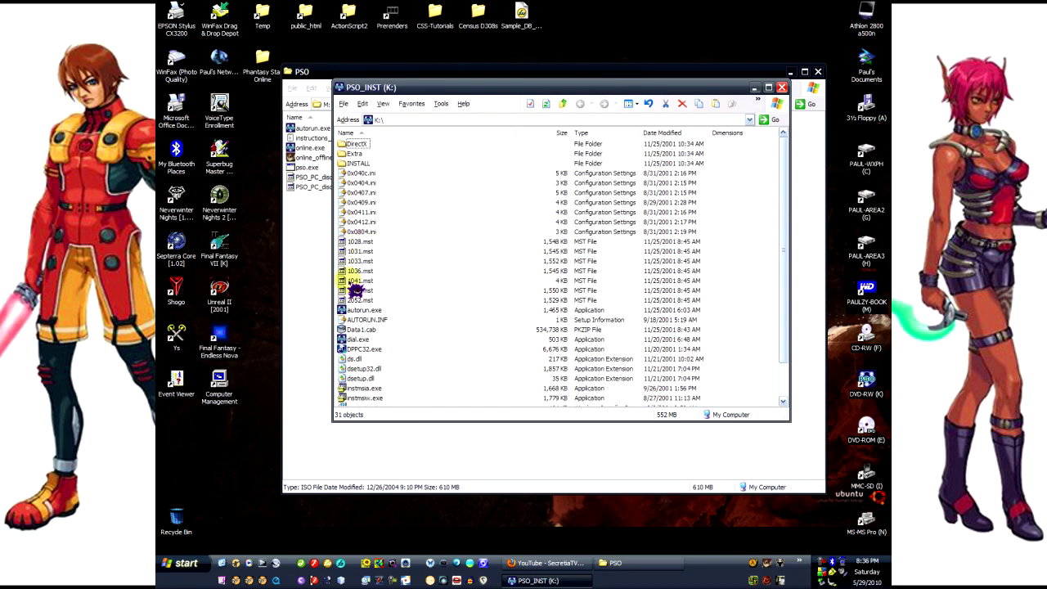
Run setup.exe from the PSO_INST disc, close the disc's window, and cancel the setup language selection
left_click(357, 341)
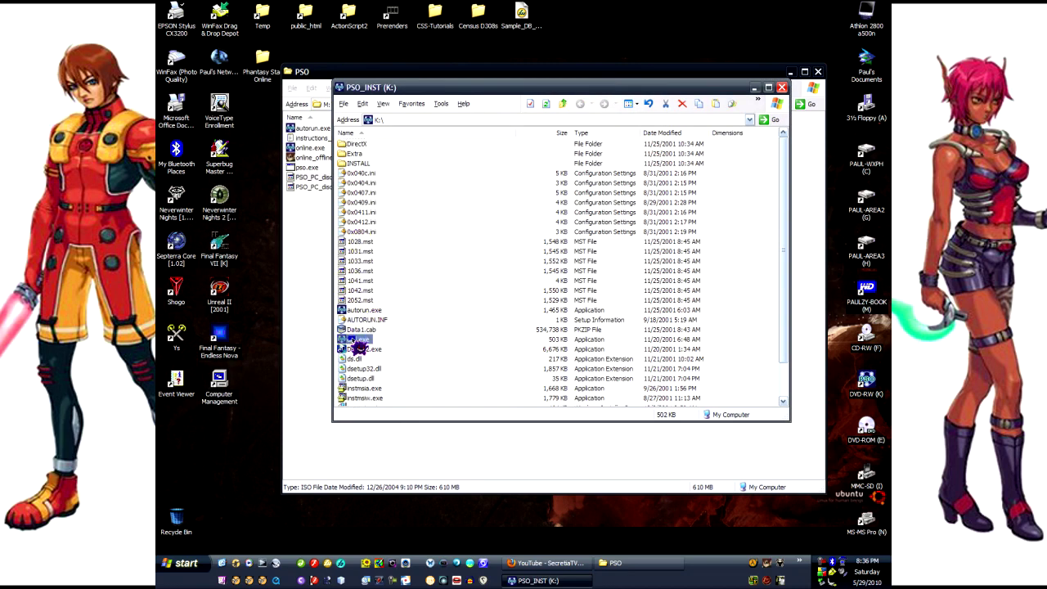
scroll(360, 344, "down", 2)
left_click(359, 389)
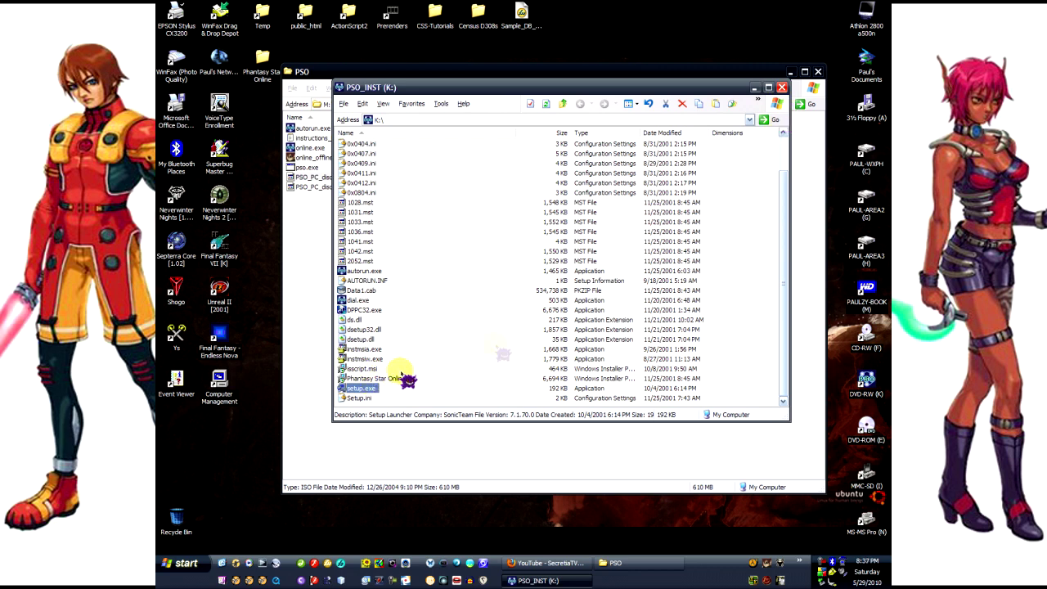
left_click(781, 87)
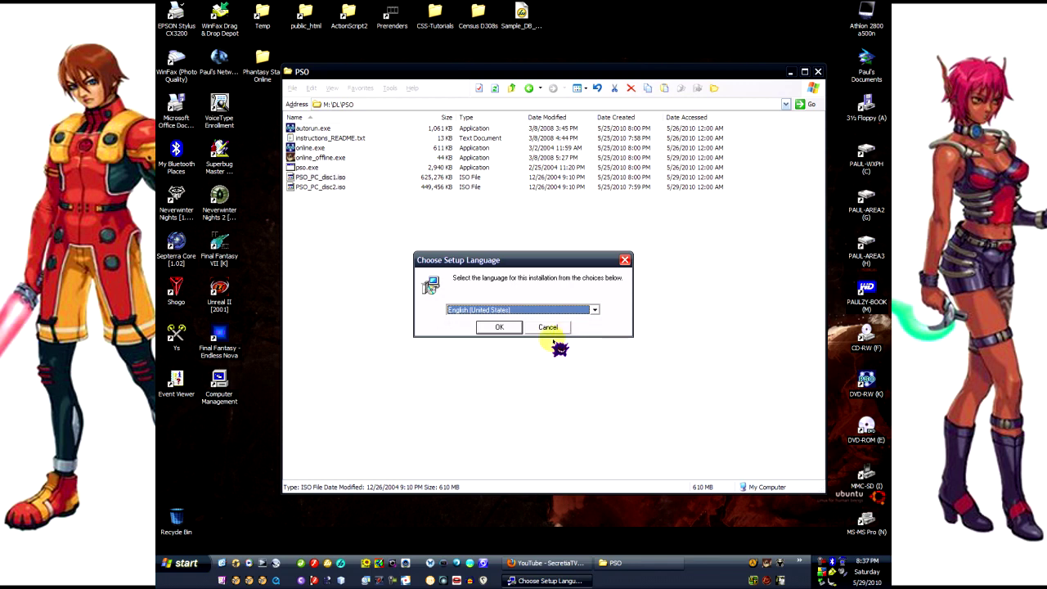
left_click(548, 328)
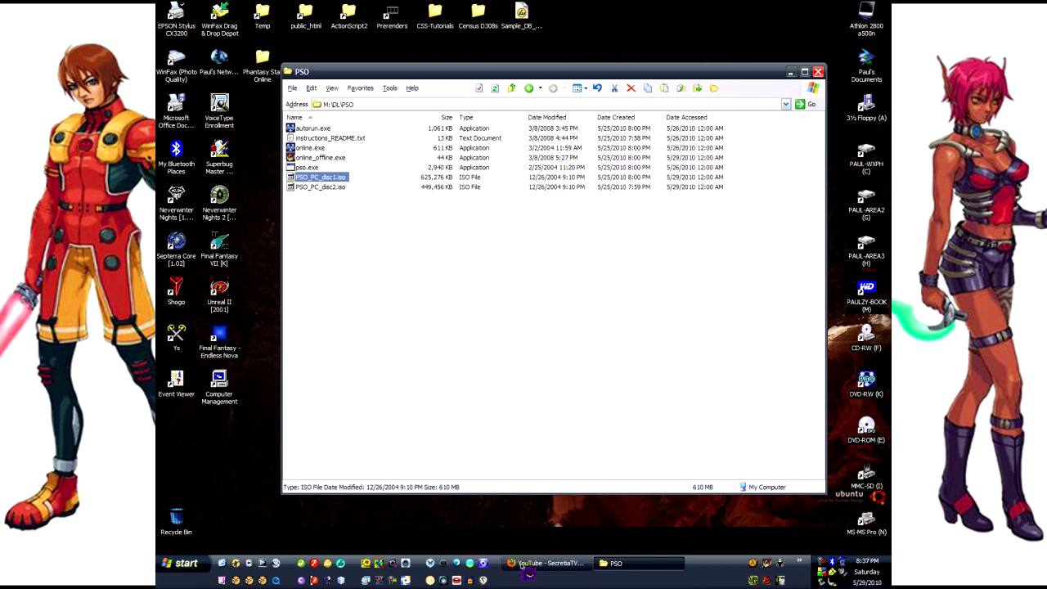
Open the PSOv2PC game folder inside PLAYY on the PAULZY-BOOK (M:) drive
double_click(867, 295)
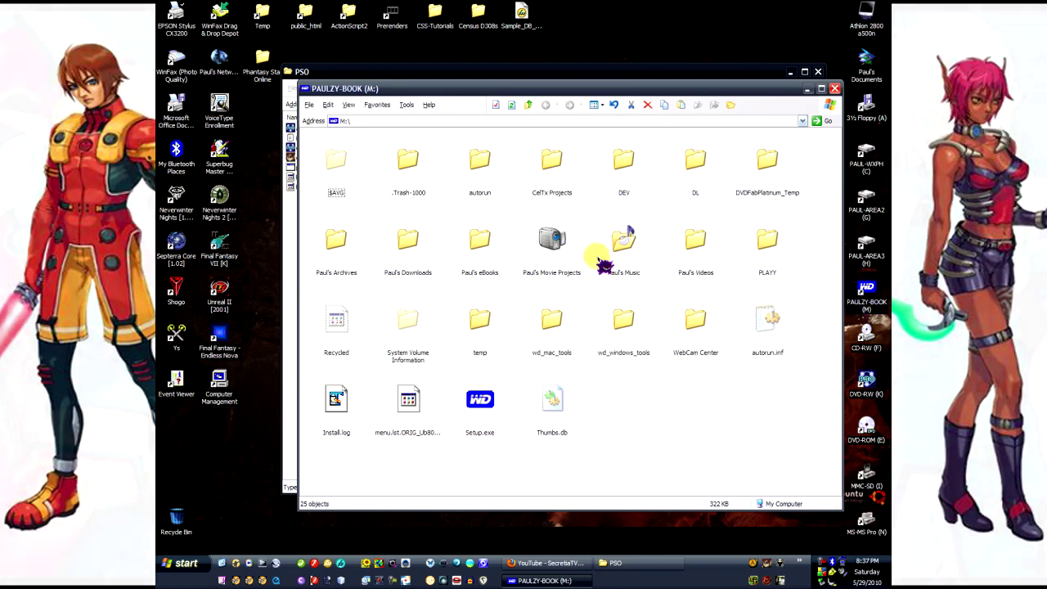
double_click(783, 264)
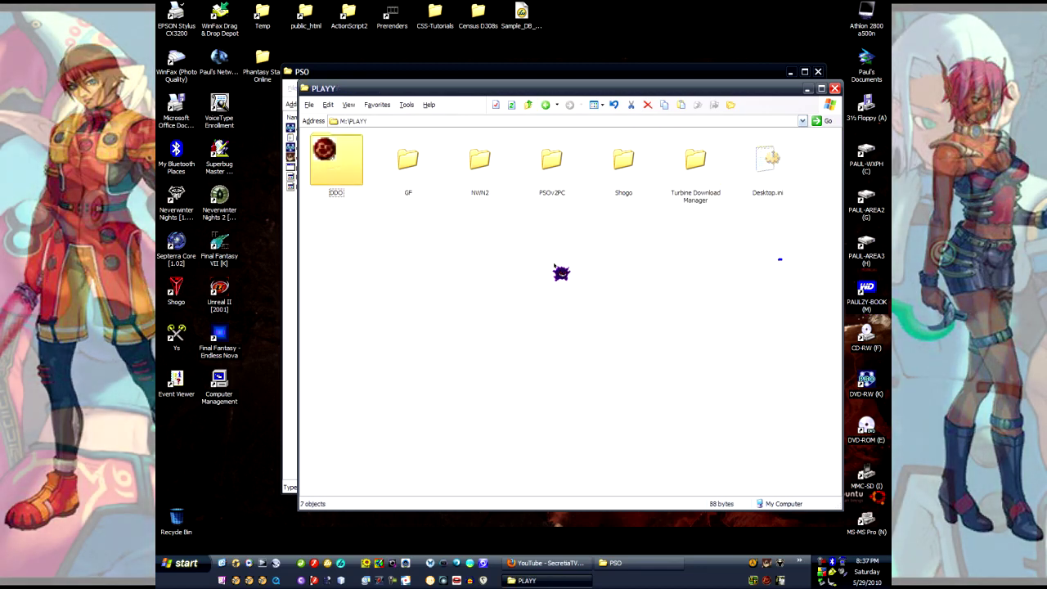
double_click(556, 181)
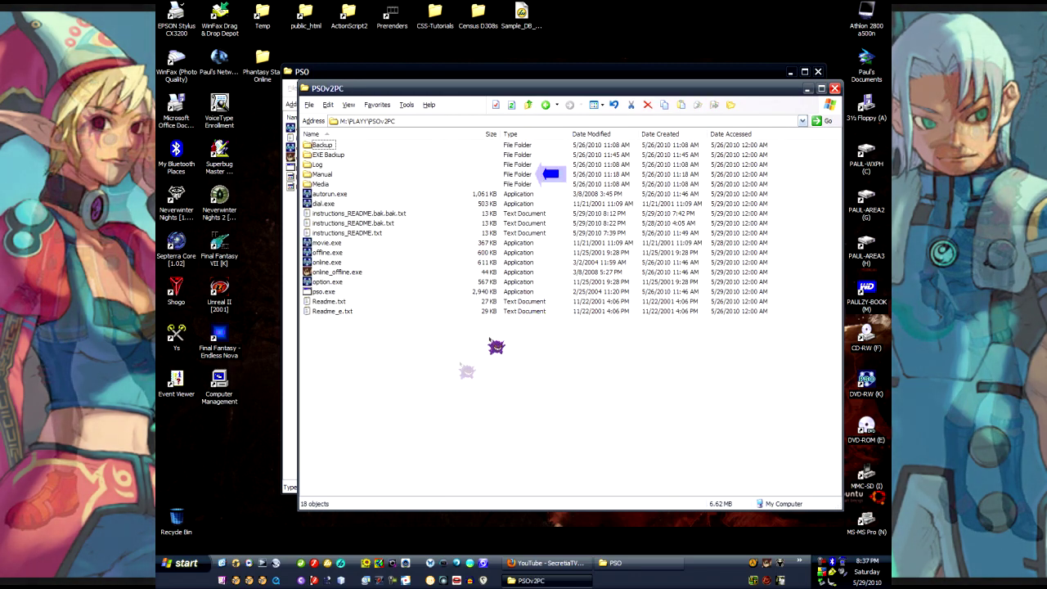
Look at the original executables kept in the EXE Backup folder and return to the PSOv2PC folder
left_click(315, 156)
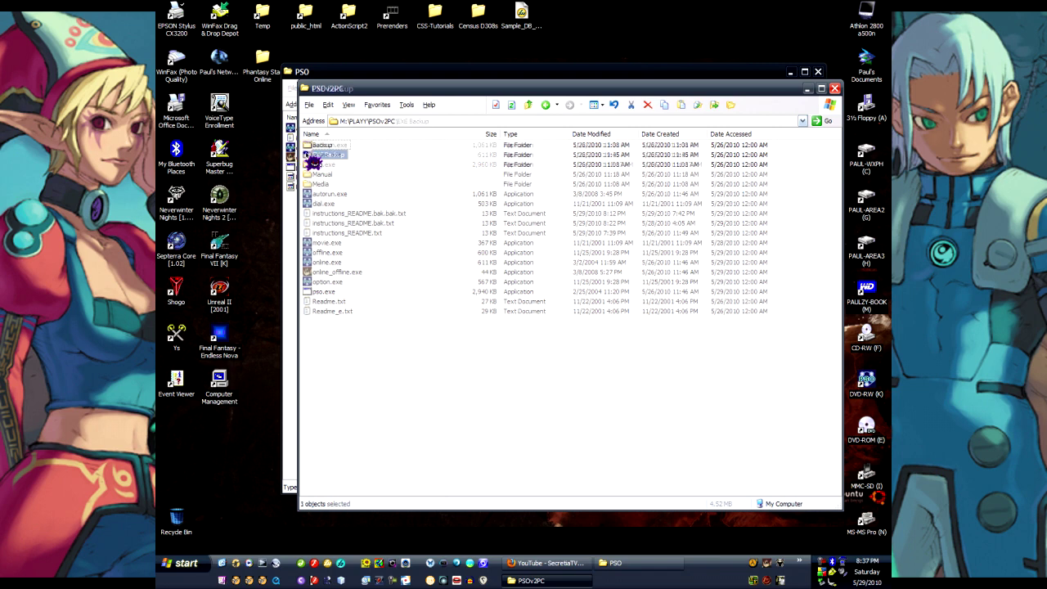
double_click(311, 155)
left_click(339, 145)
left_click(323, 192)
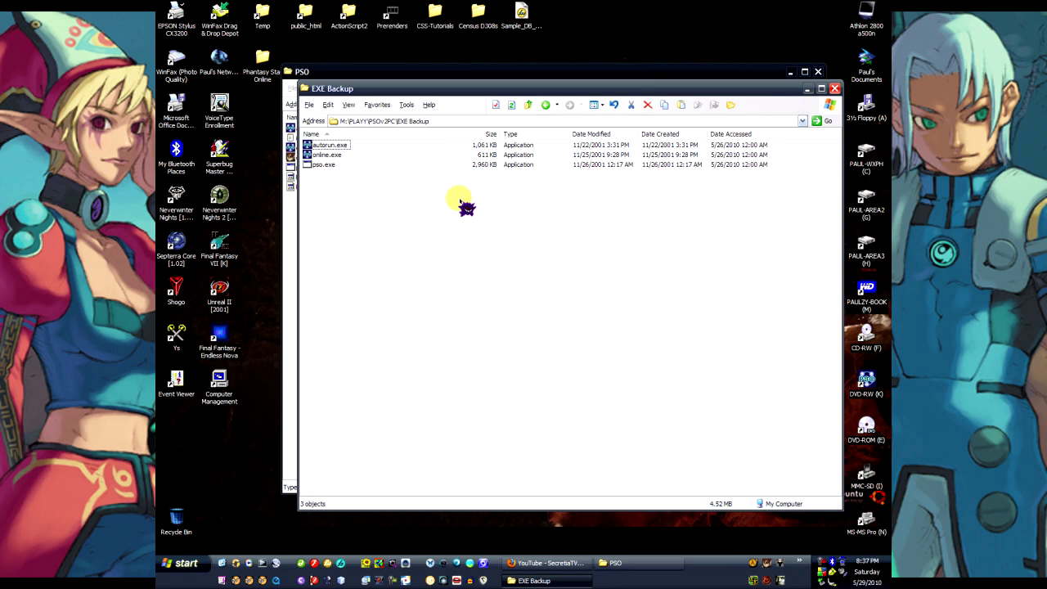
left_click(529, 105)
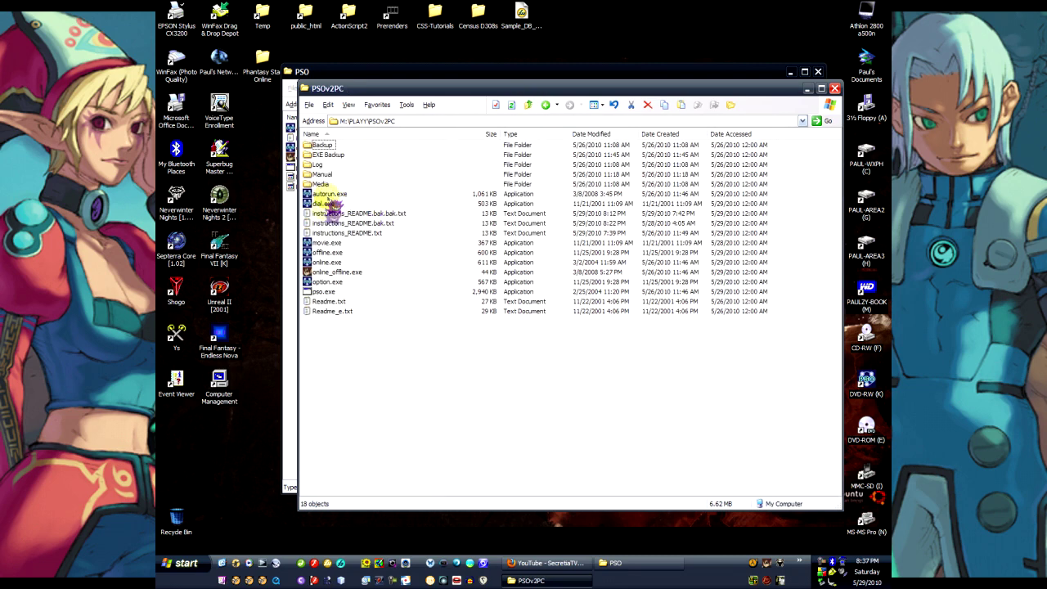
double_click(323, 155)
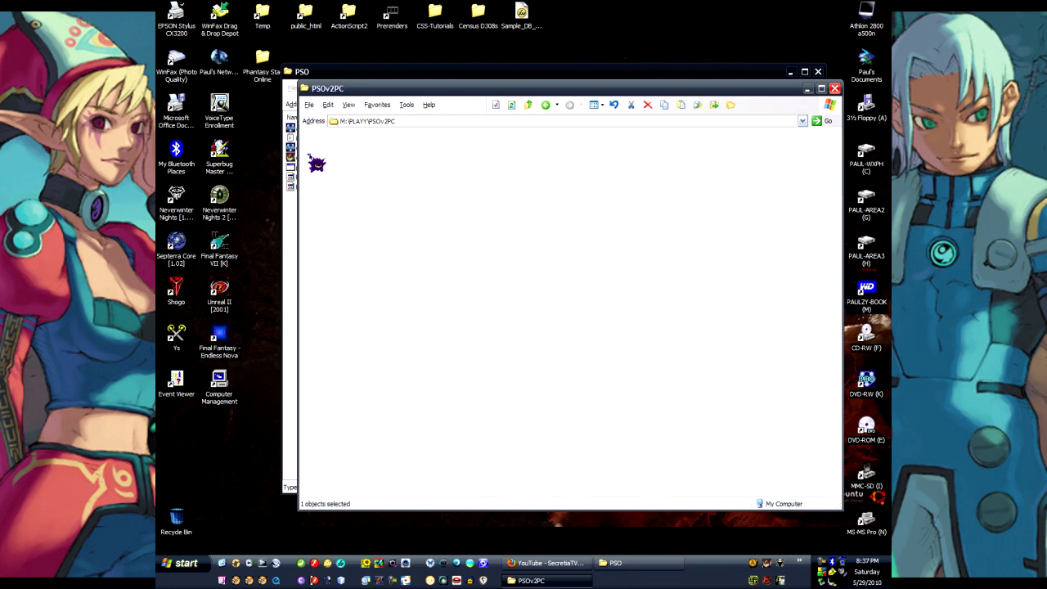
left_click(529, 105)
Place the PSOv2PC window beside the PSO download folder, compare their executables and the EXE Backup contents, and move the window back
left_click_drag(526, 92, 610, 83)
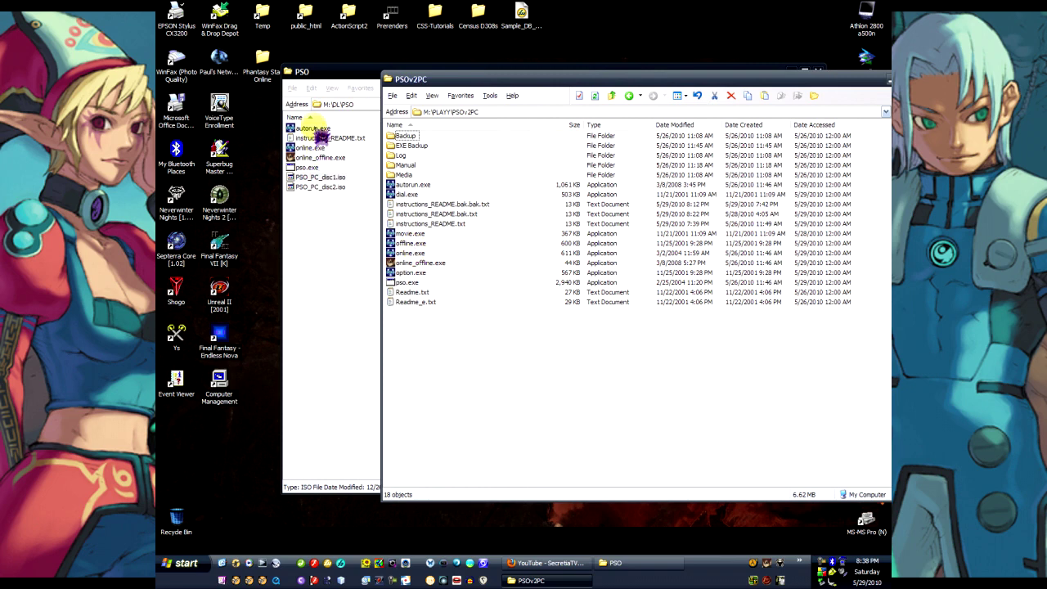
left_click(315, 127)
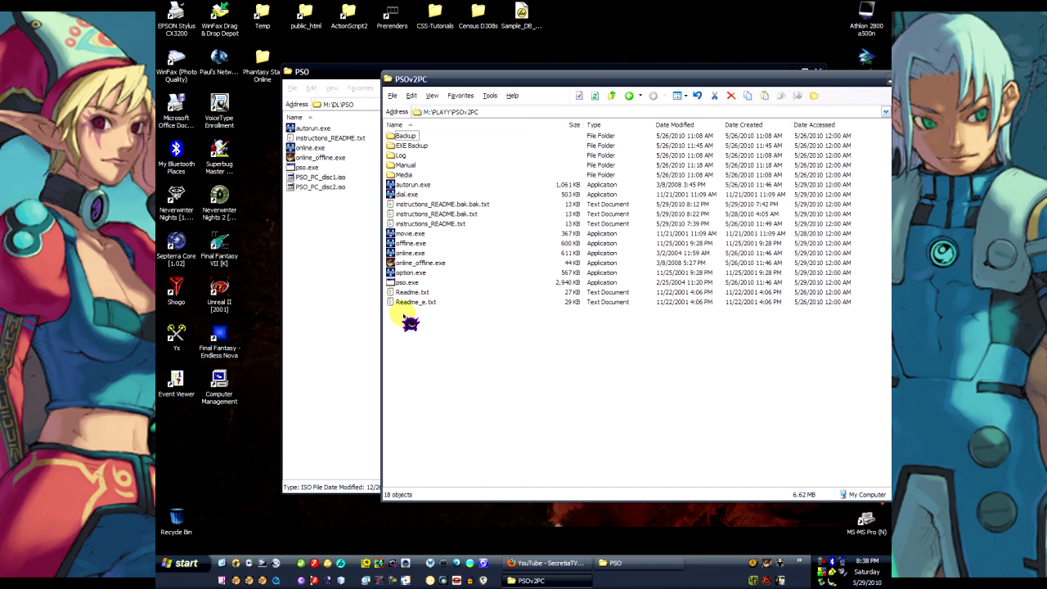
left_click_drag(312, 135, 400, 151)
double_click(401, 147)
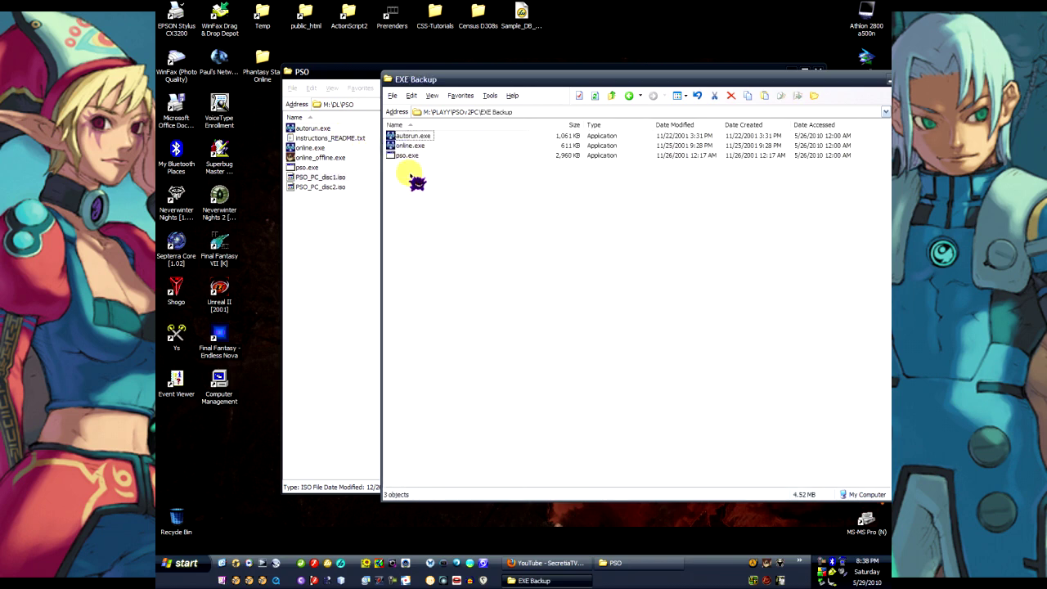
key("BackSpace")
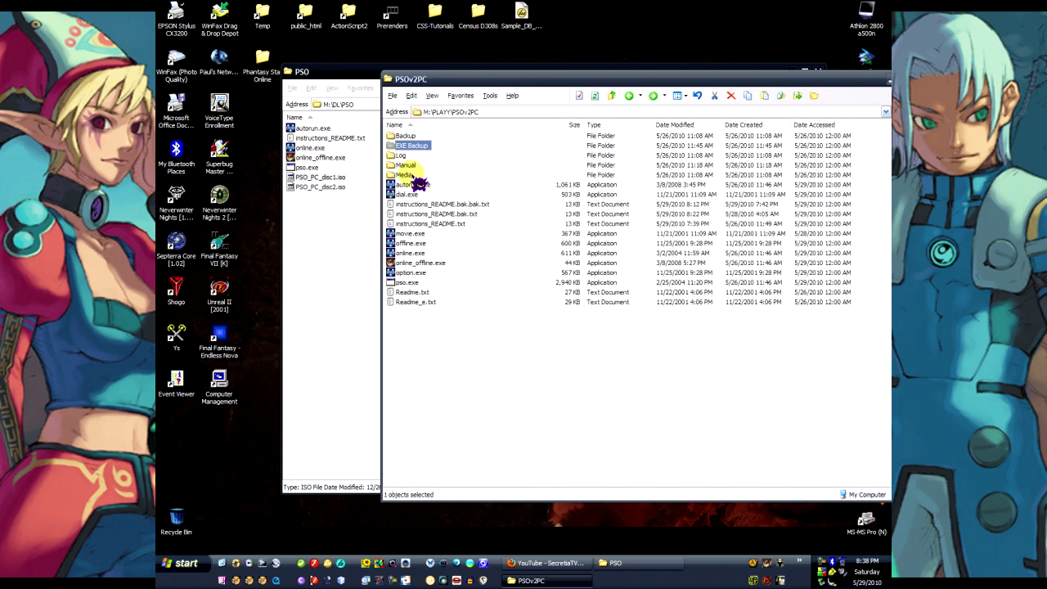
mouse_move(295, 144)
left_mouse_down()
mouse_move(305, 171)
mouse_move(298, 119)
mouse_move(310, 152)
left_mouse_up()
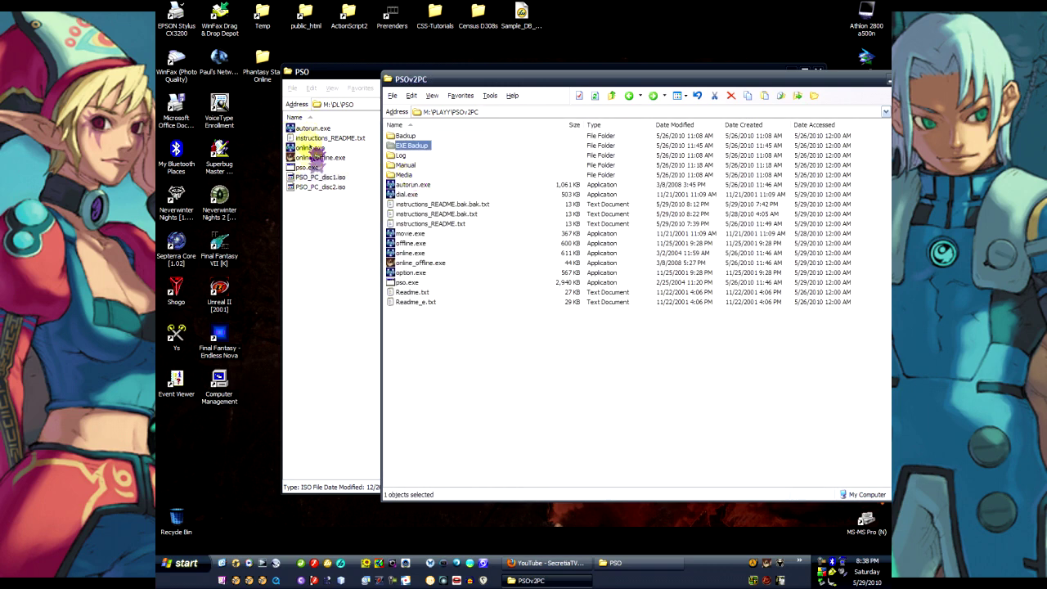
left_click_drag(543, 82, 458, 88)
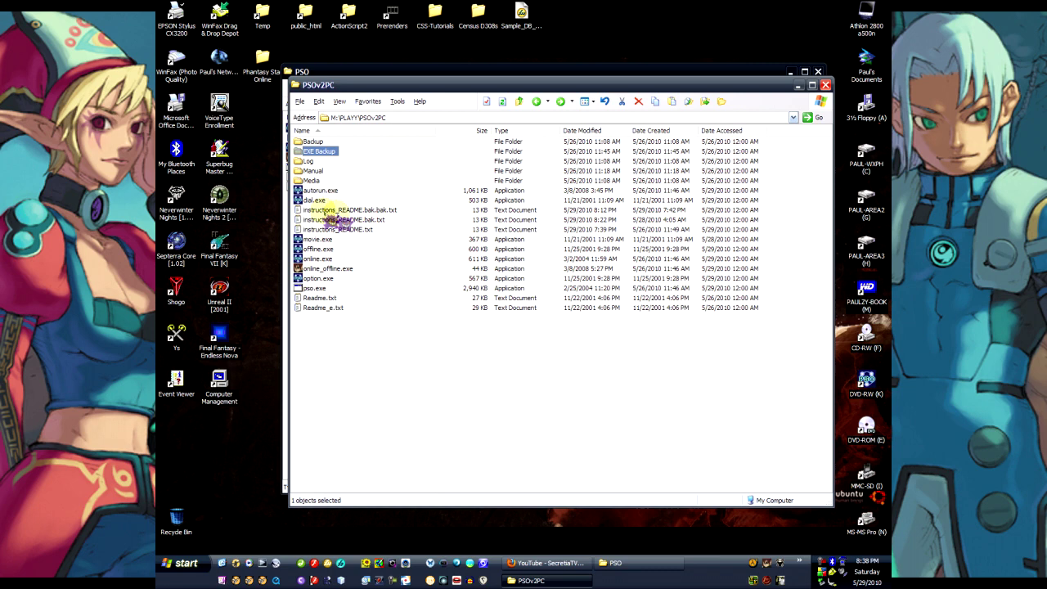
Run autorun.exe from the PSOv2PC folder and open the game's options
left_click(307, 192)
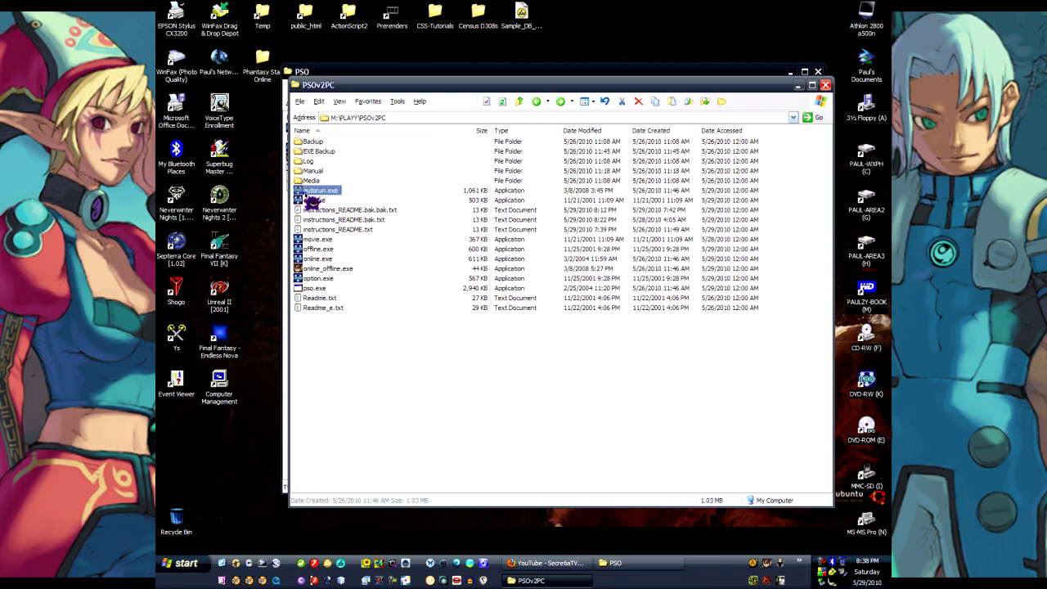
double_click(309, 195)
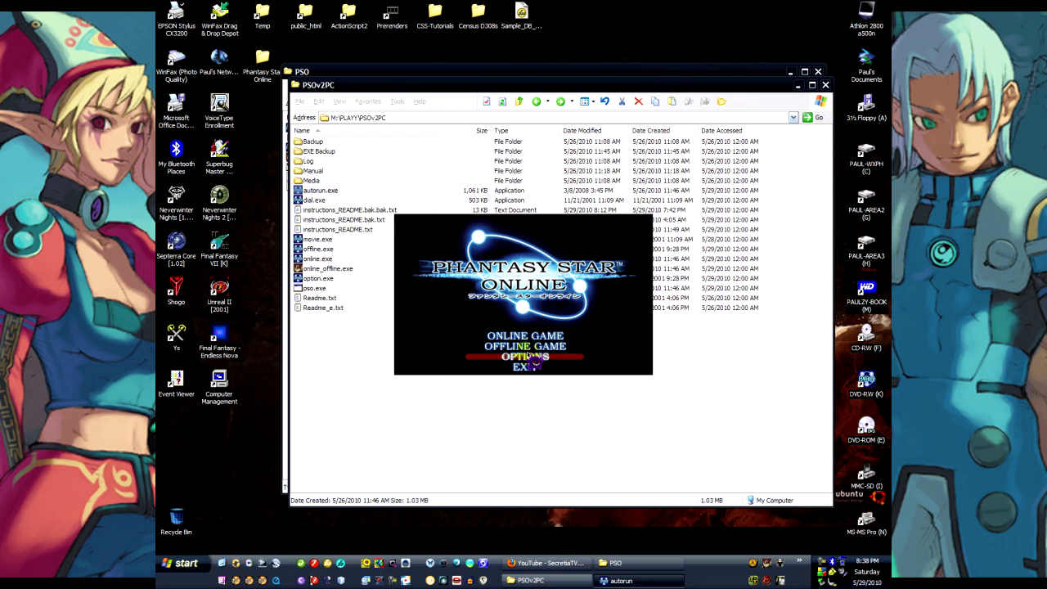
left_click(592, 358)
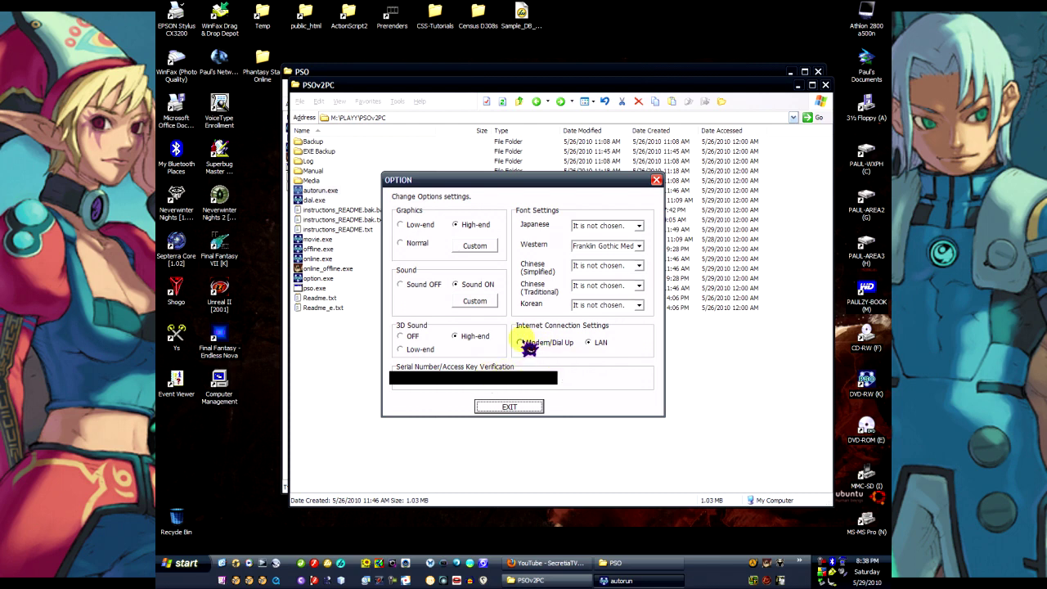
Switch the internet connection setting to Modem/Dial Up and back to LAN, and exit the options and the game launcher
left_click(525, 343)
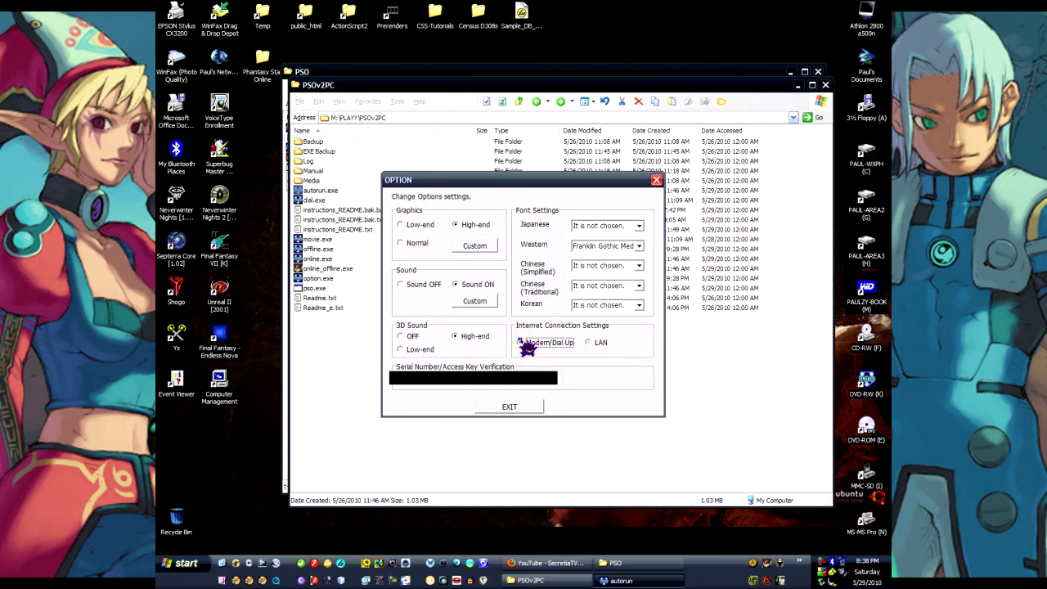
left_click(590, 343)
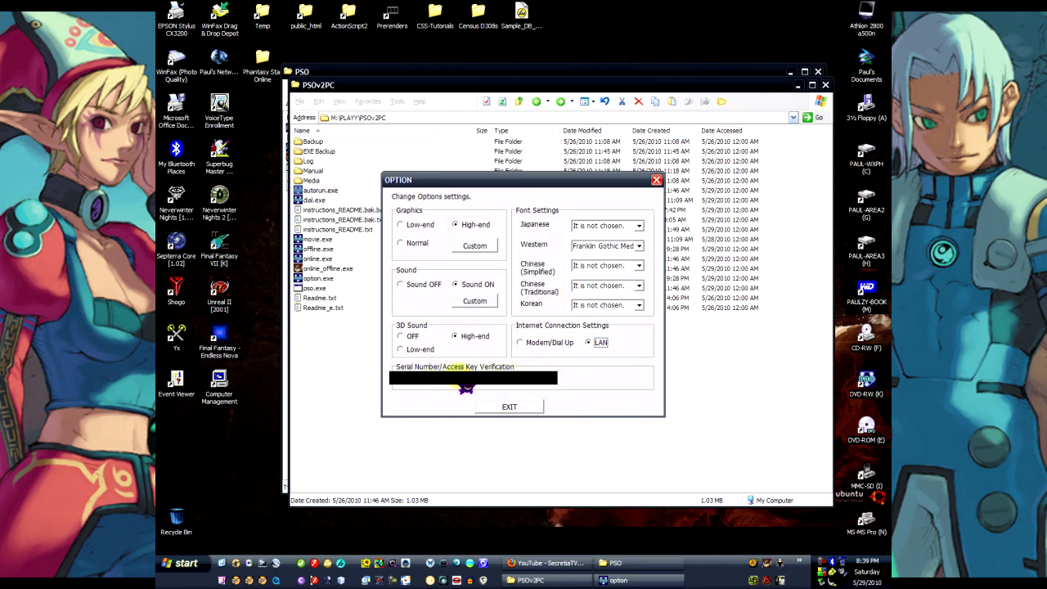
left_click(510, 407)
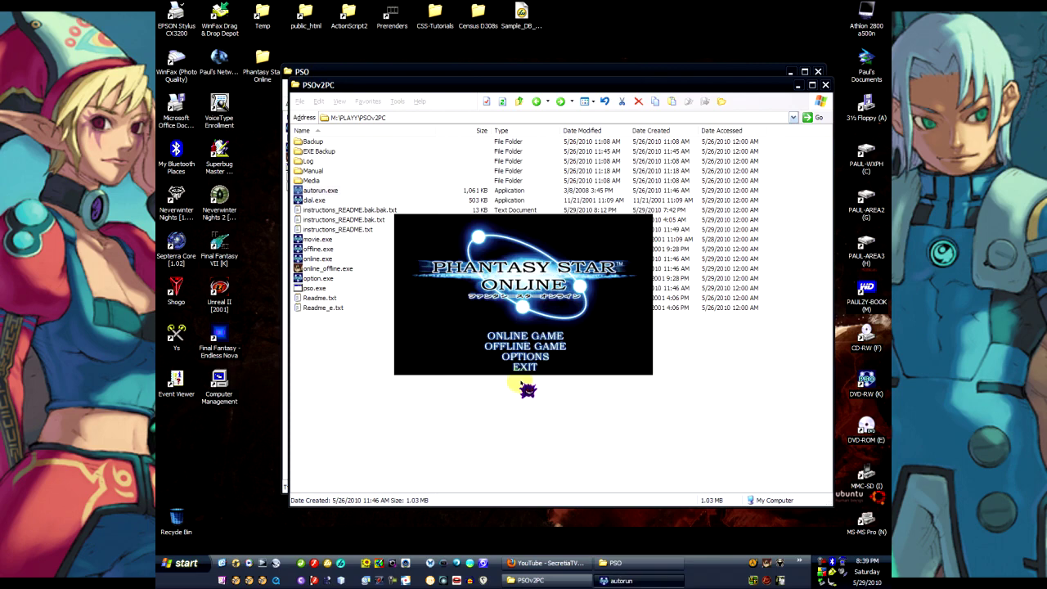
left_click(527, 368)
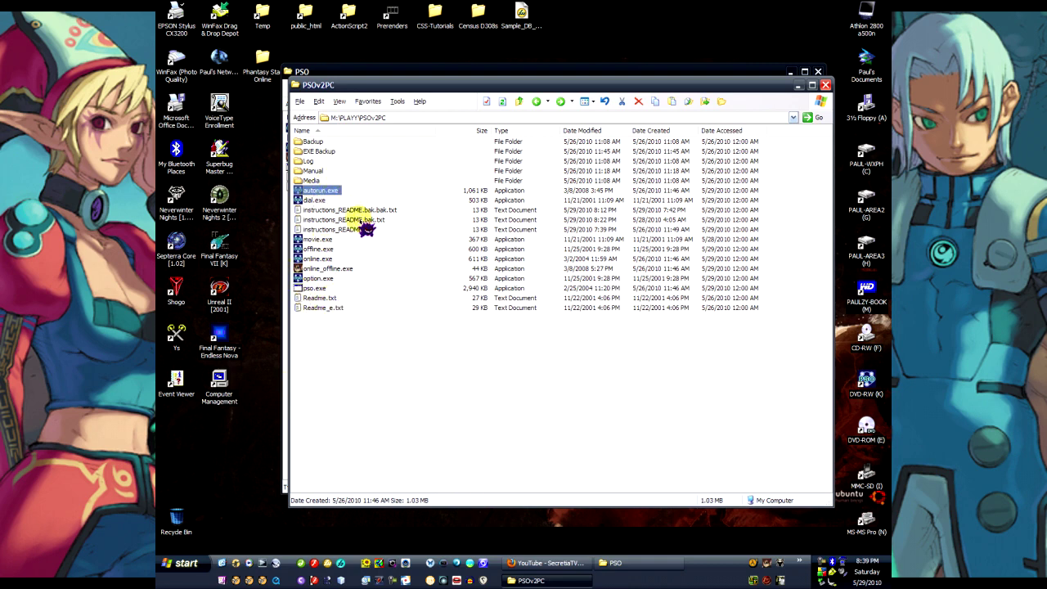
Switch to the Firefox window
left_click(550, 565)
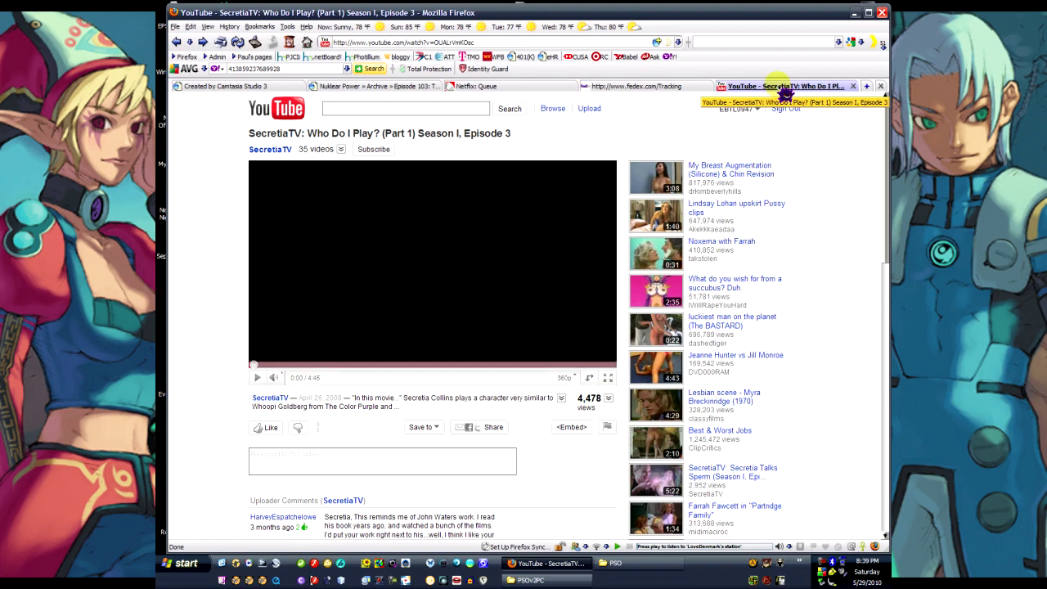
right_click(816, 92)
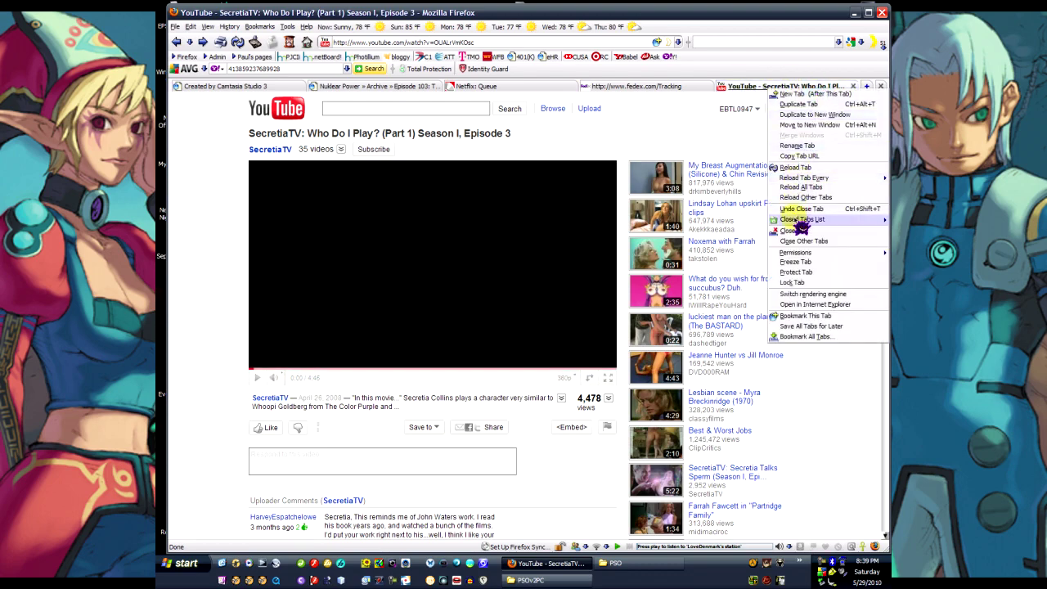
left_click(798, 209)
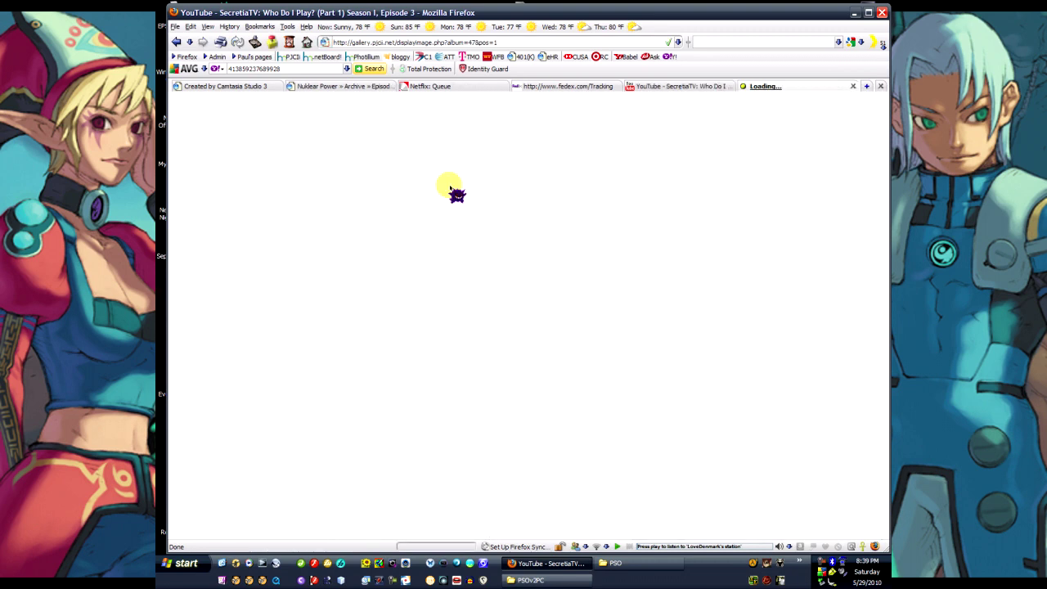
left_click(854, 87)
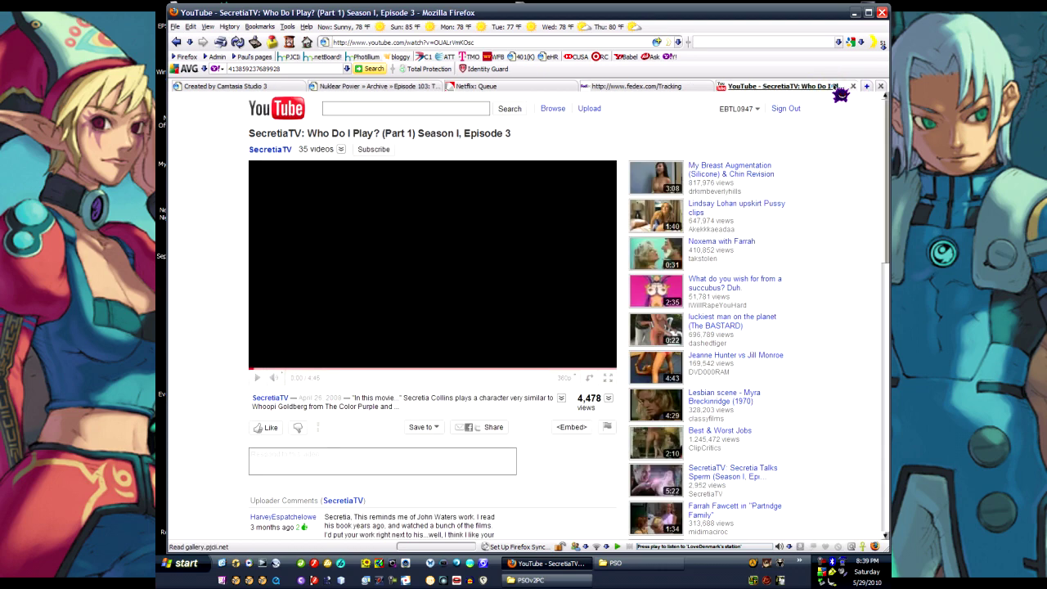
Reopen the PSO Palace page from the closed tabs, look through its news, and close the tab and minimize Firefox
right_click(769, 88)
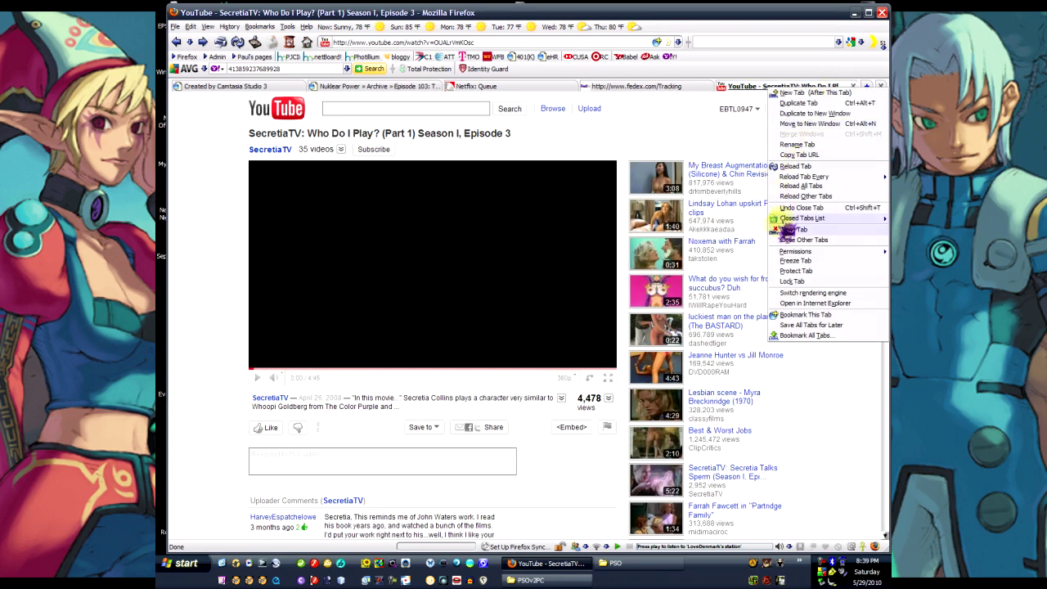
mouse_move(790, 221)
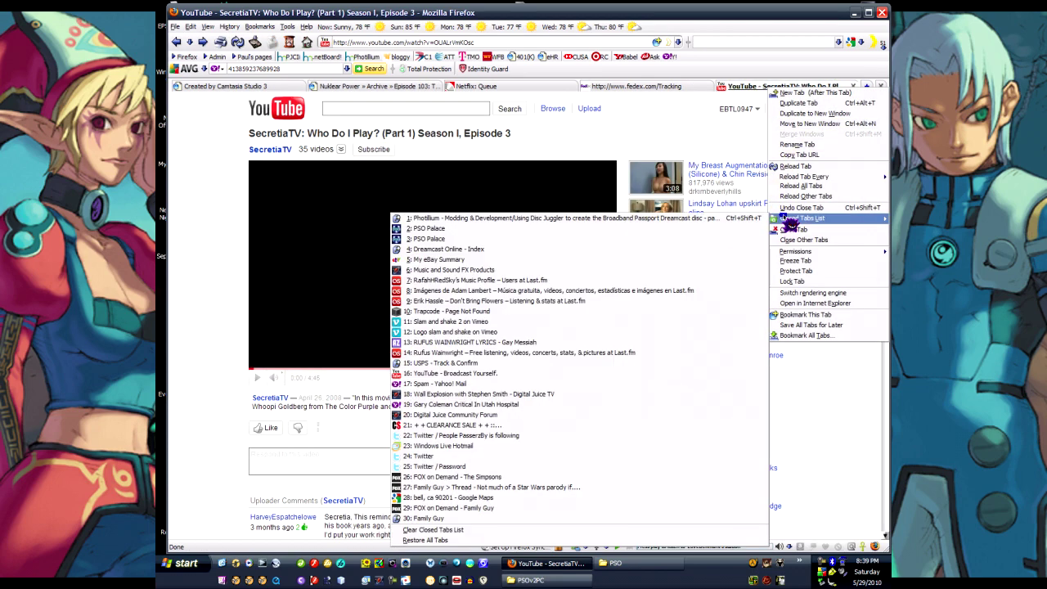
left_click(442, 231)
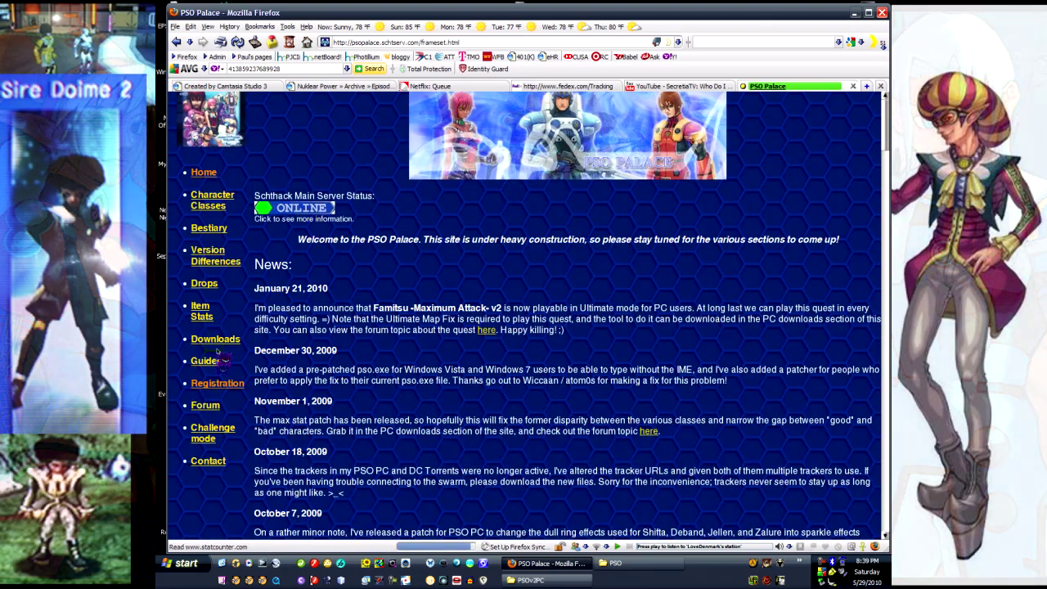
scroll(217, 352, "down", 10)
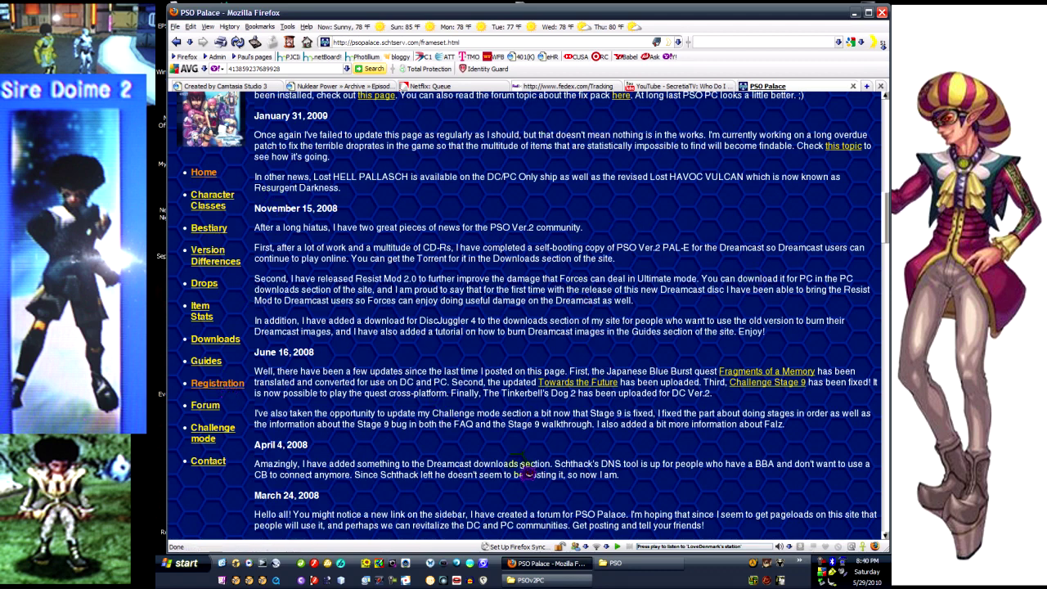
scroll(505, 400, "up", 10)
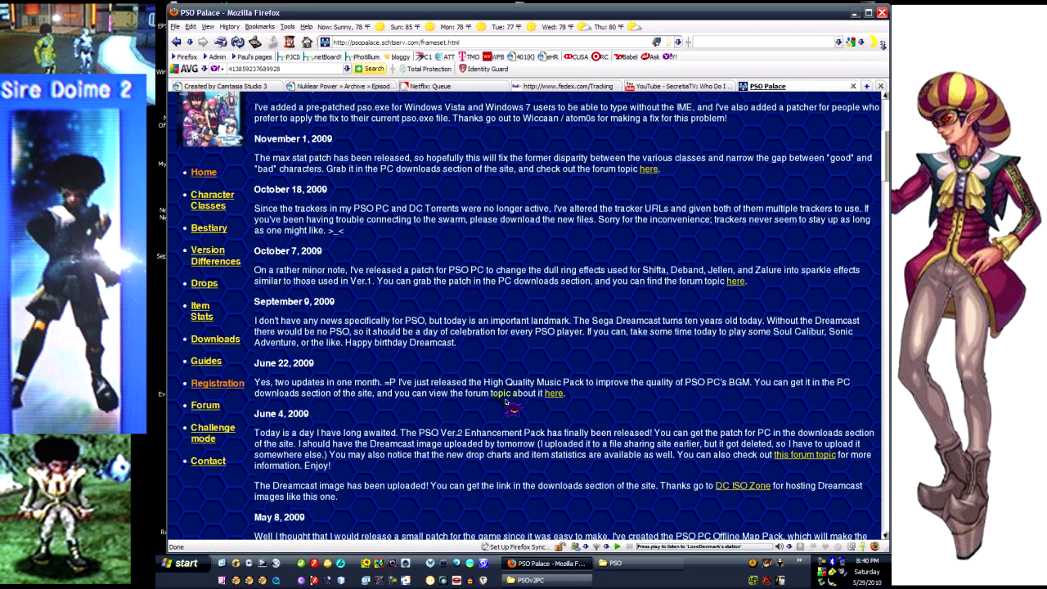
scroll(505, 400, "up", 6)
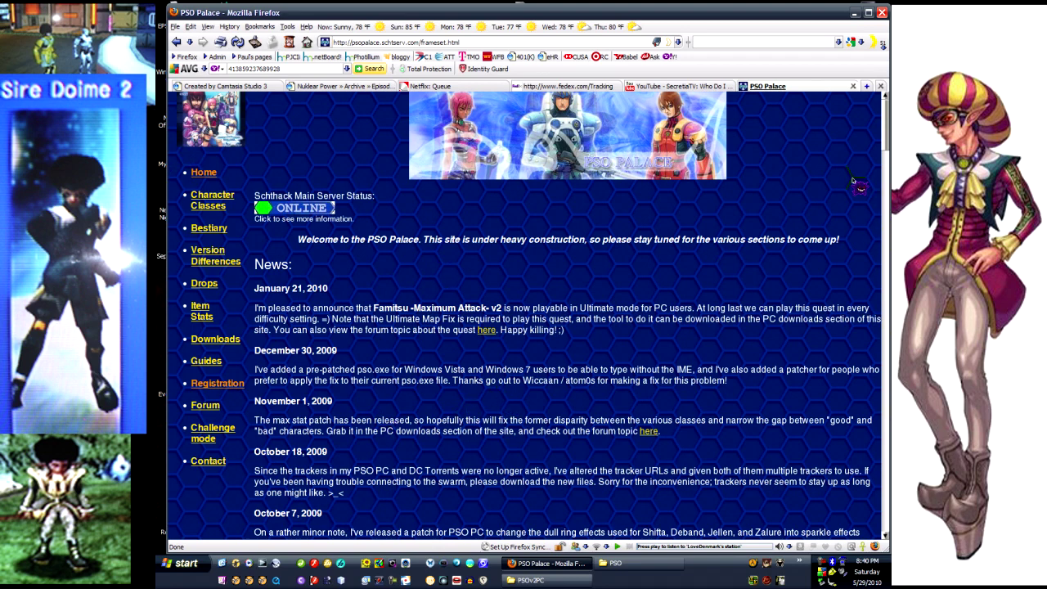
left_click(853, 87)
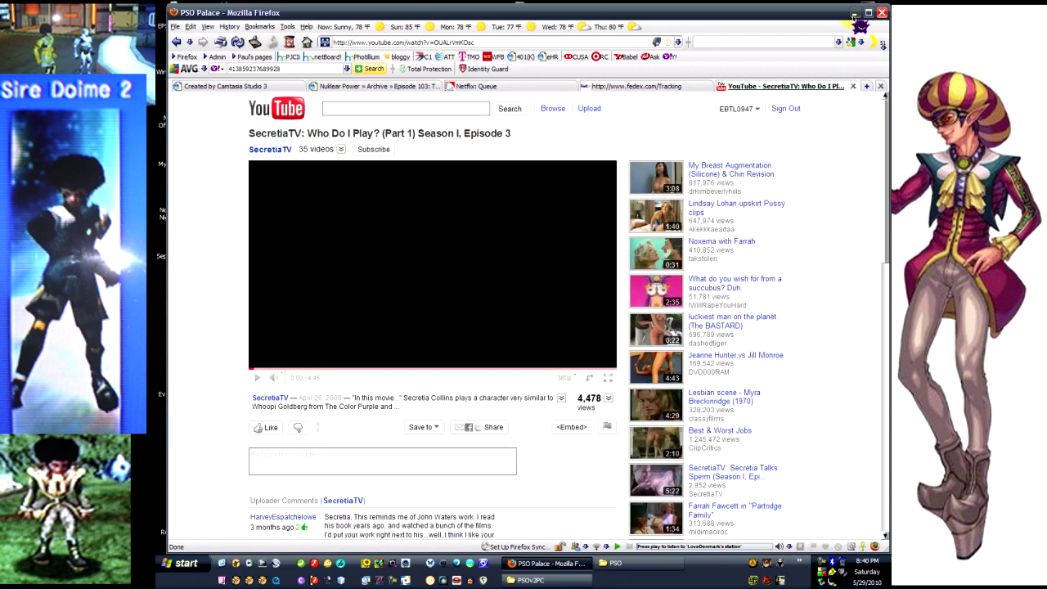
left_click(855, 13)
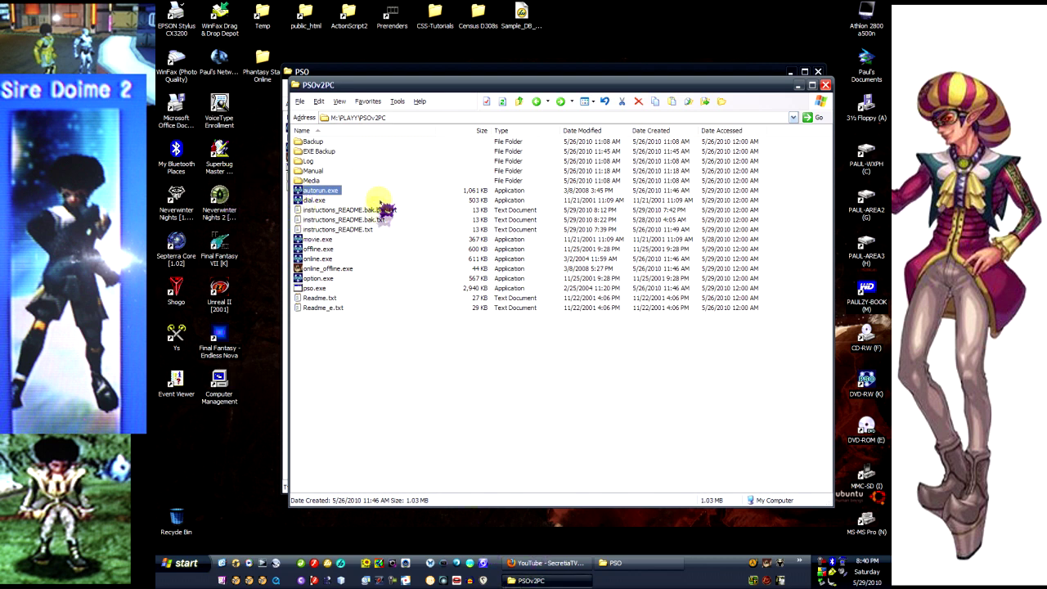
Select instructions_README.bak.txt in the PSOv2PC folder, and switch to the PSO download folder and back
left_click(365, 220)
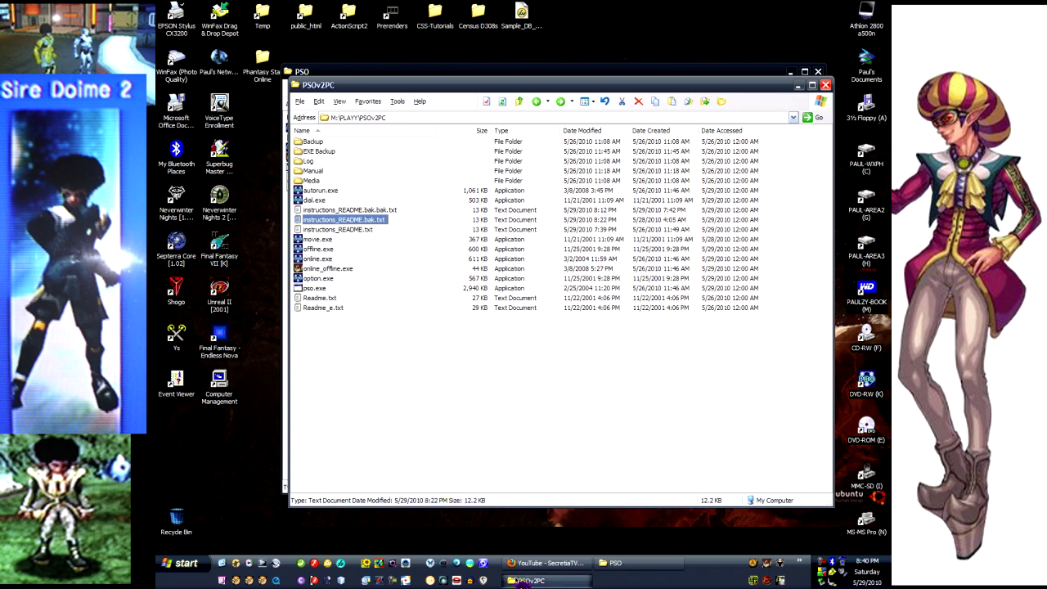
left_click(635, 566)
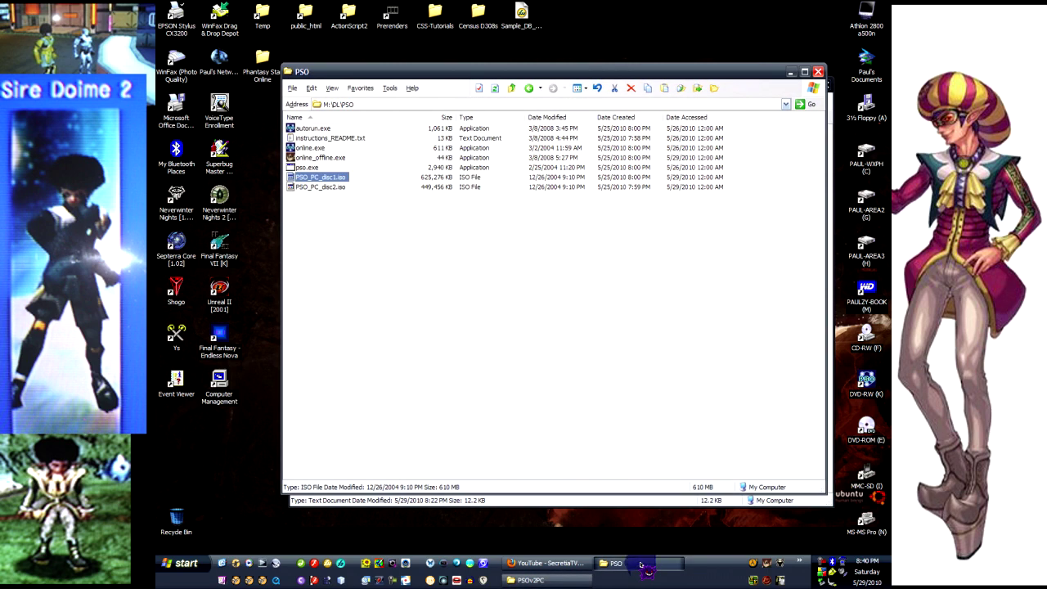
left_click(582, 577)
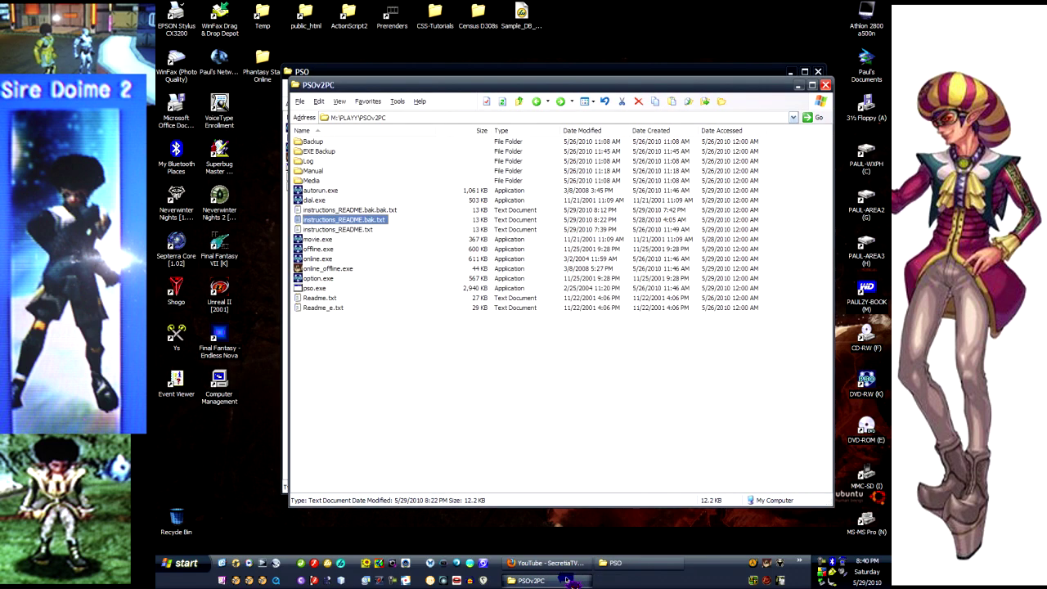
Open instructions_README.bak.txt in TextPad and turn on word wrap
left_click(355, 349)
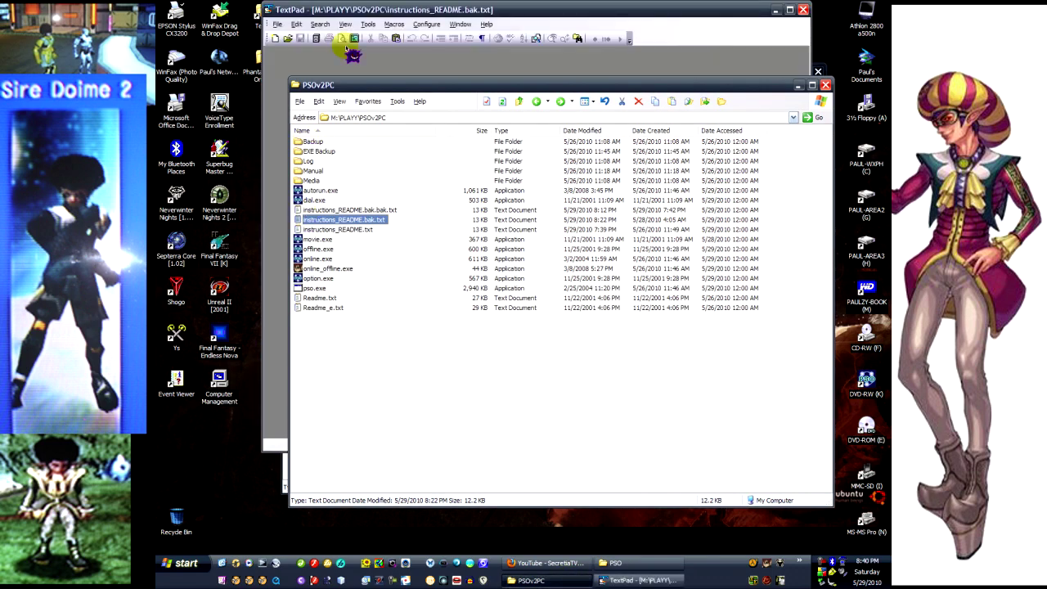
left_click(418, 20)
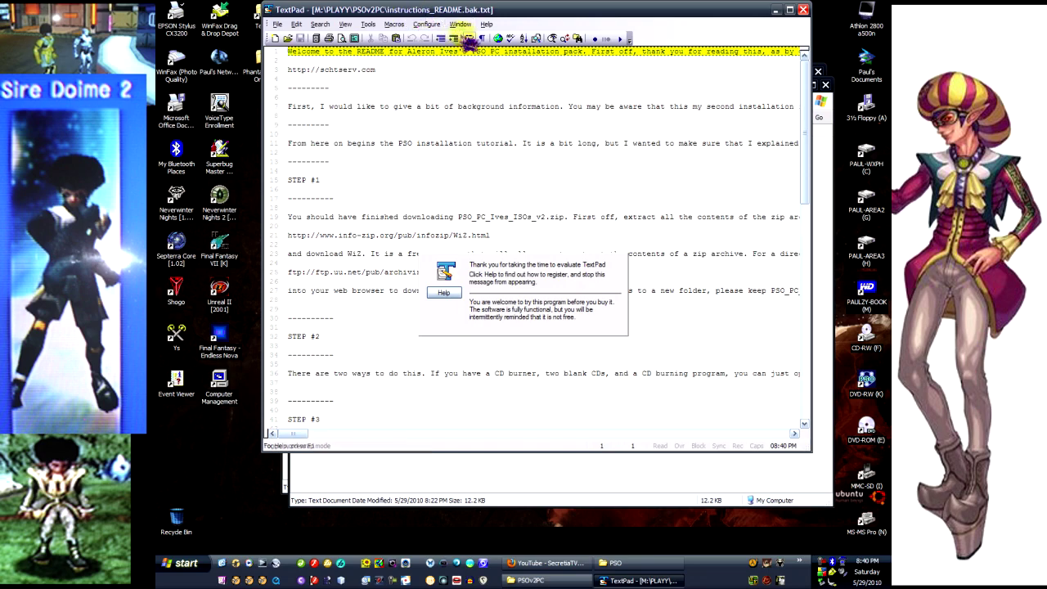
left_click(471, 39)
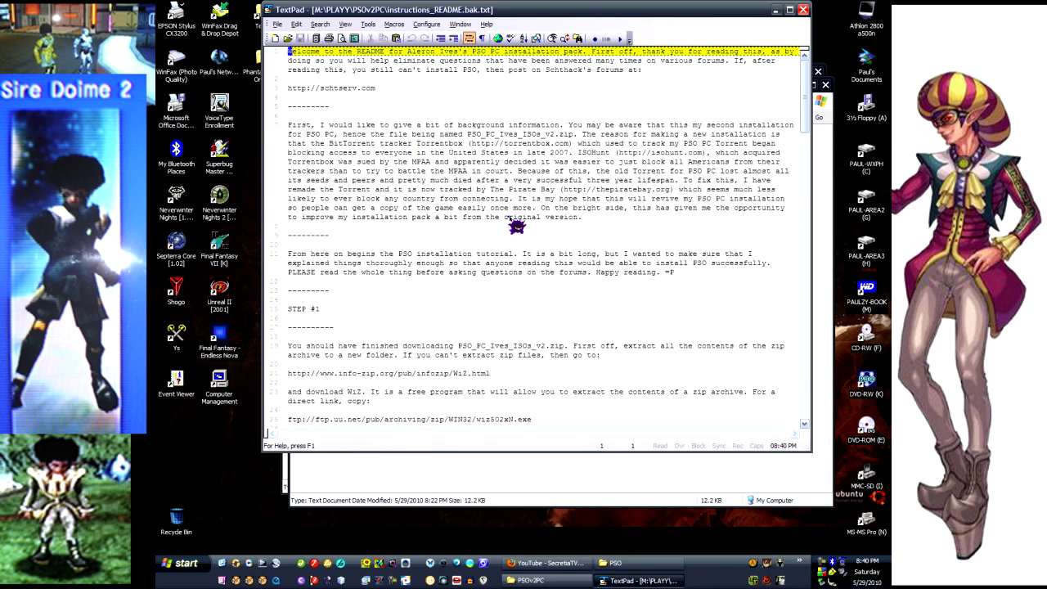
Read down the README through the installation and setup steps to step 6 on registration
left_click(515, 225)
scroll(515, 225, "down", 20)
scroll(514, 225, "down", 8)
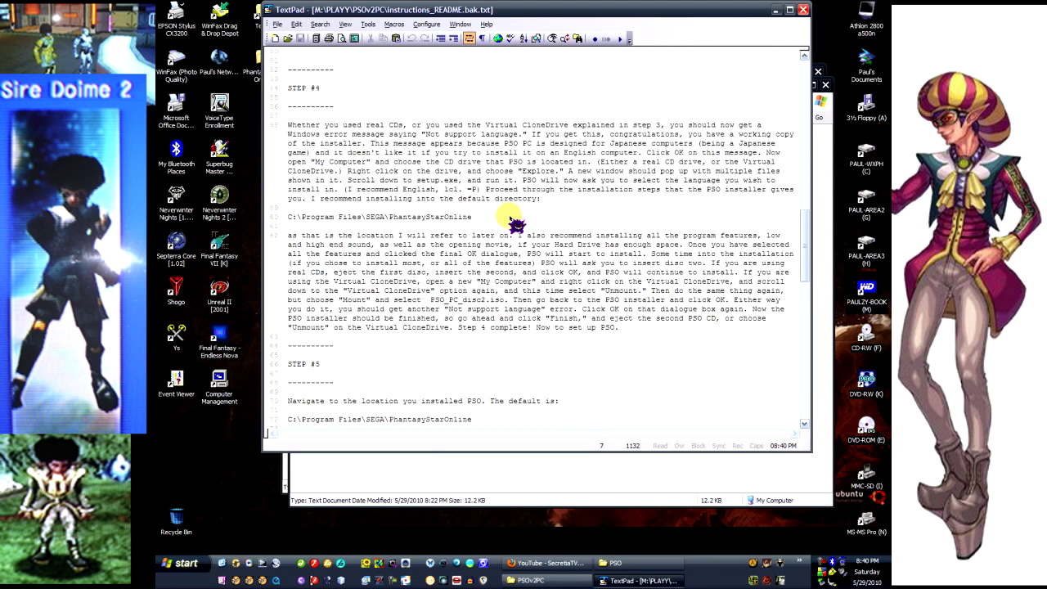
scroll(515, 224, "down", 12)
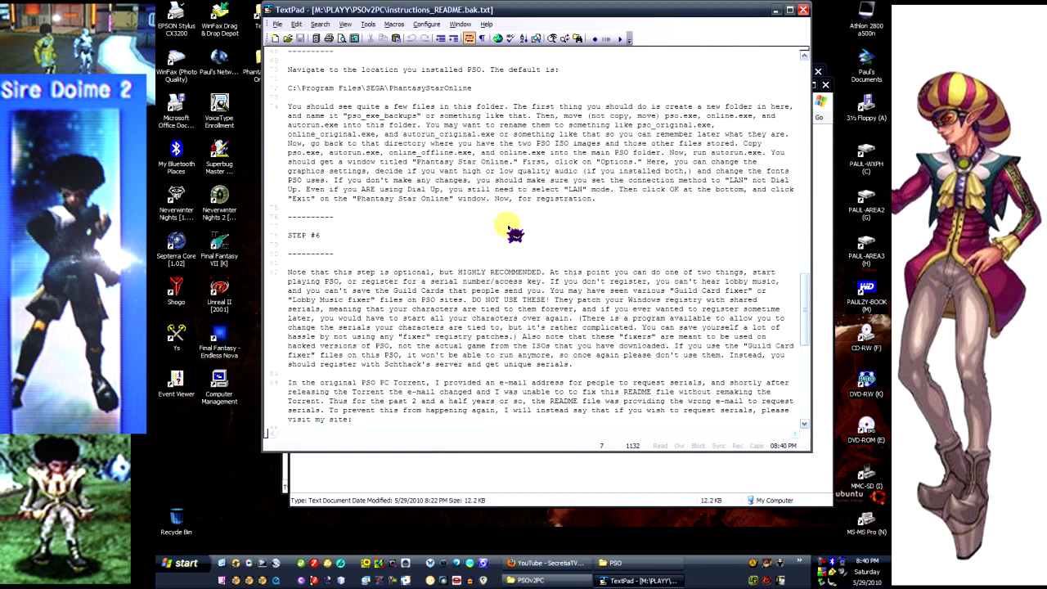
scroll(512, 233, "down", 2)
scroll(514, 233, "down", 2)
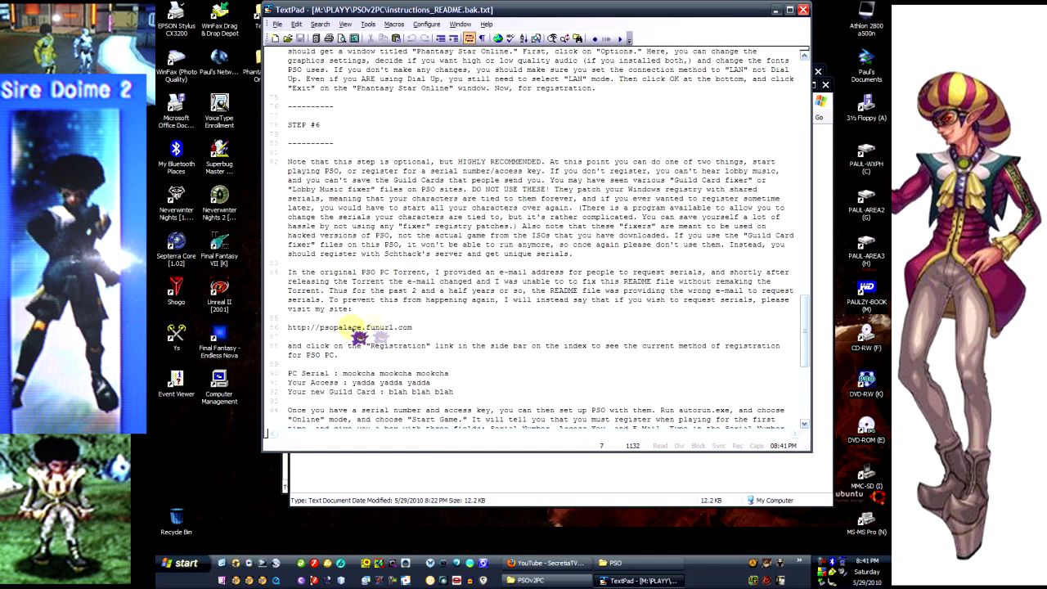
left_click_drag(418, 329, 291, 329)
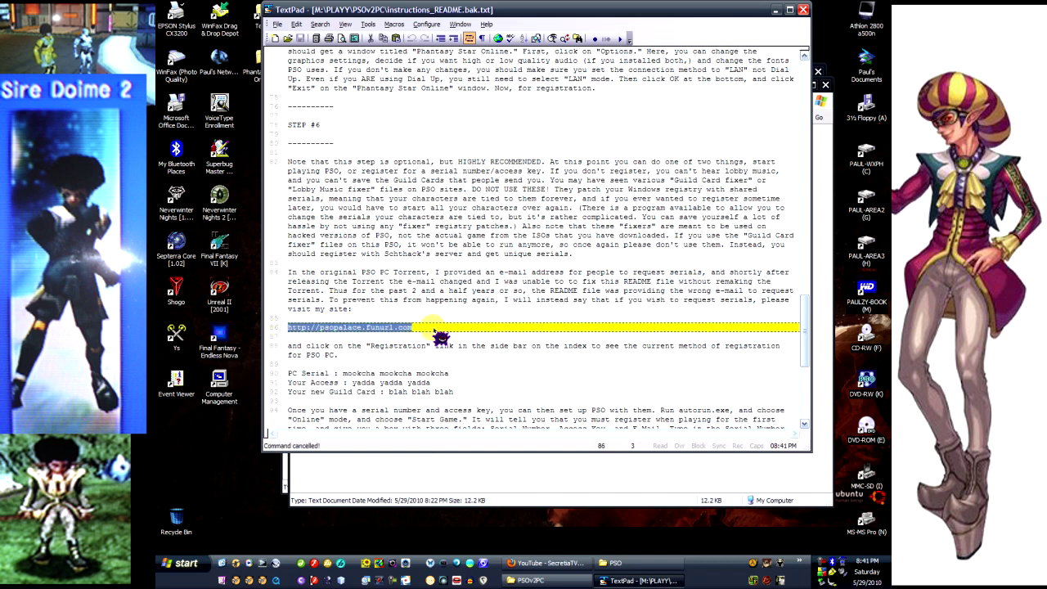
left_click(393, 345)
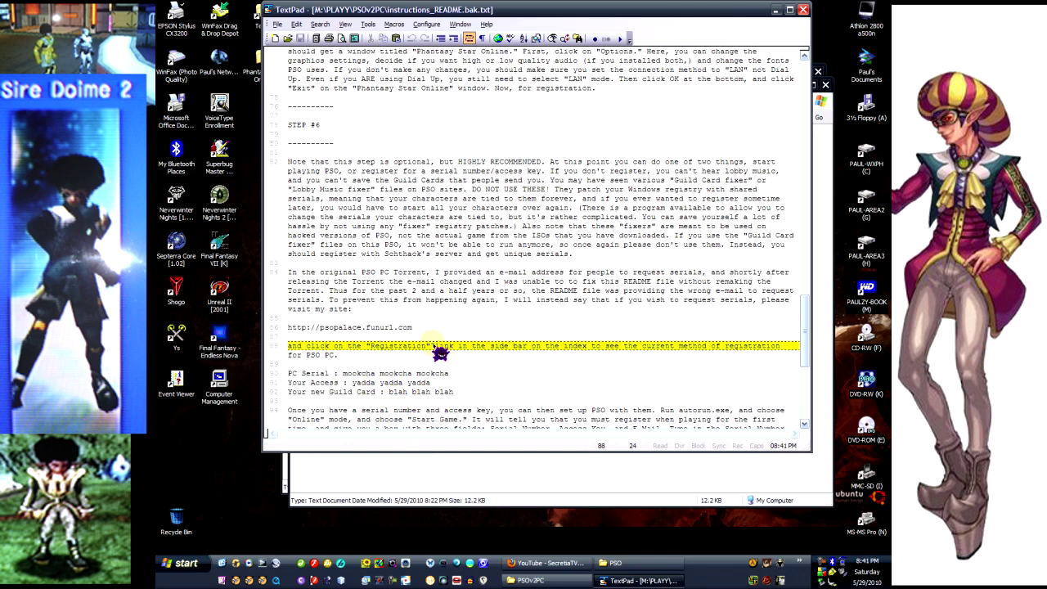
scroll(434, 347, "down", 6)
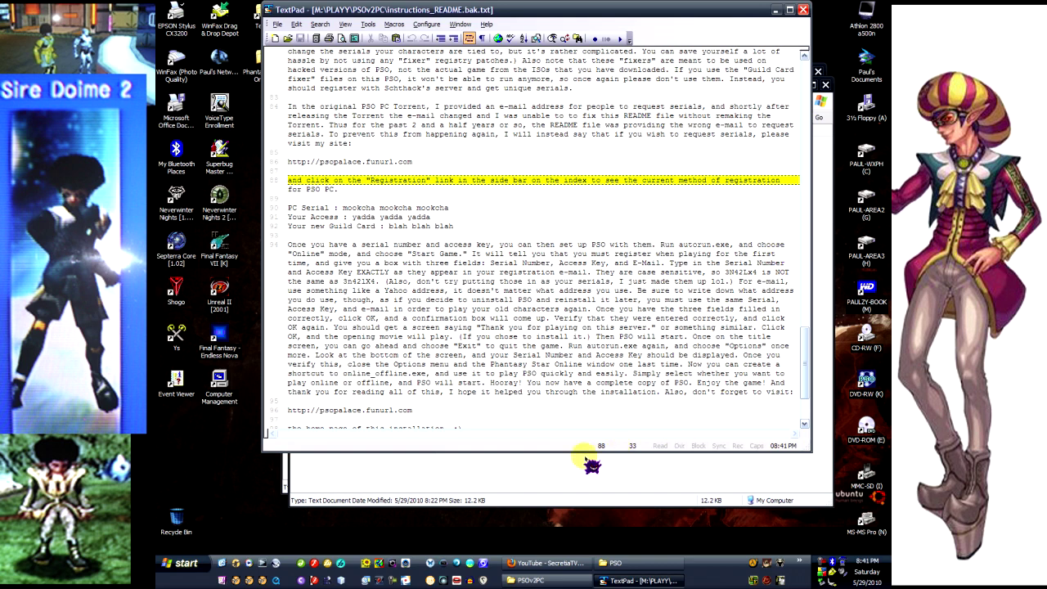
Bring the PSO download folder to the front and close it, leaving the PSOv2PC folder open
left_click(519, 492)
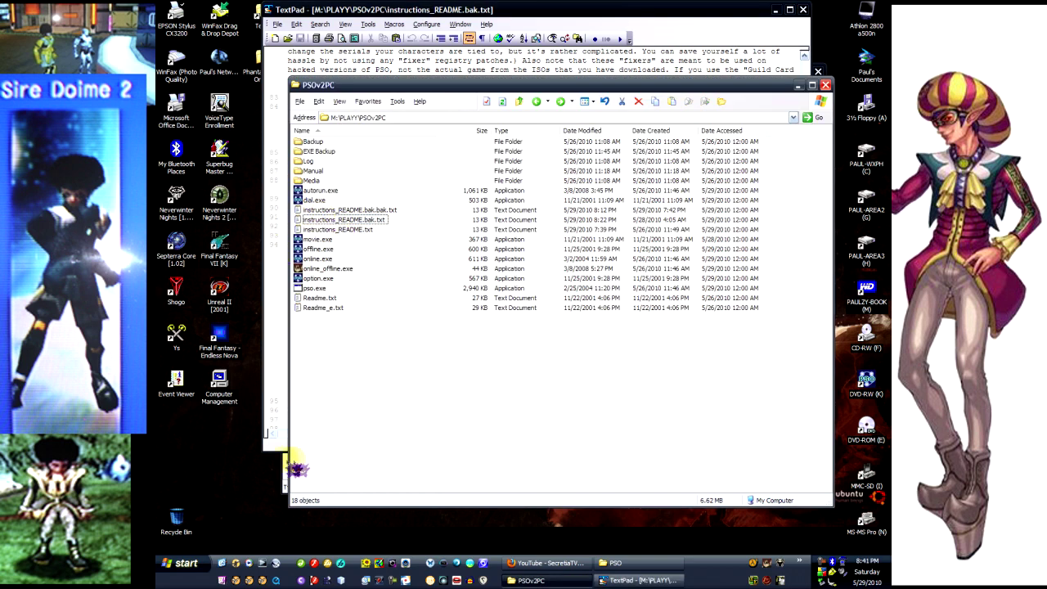
left_click(285, 460)
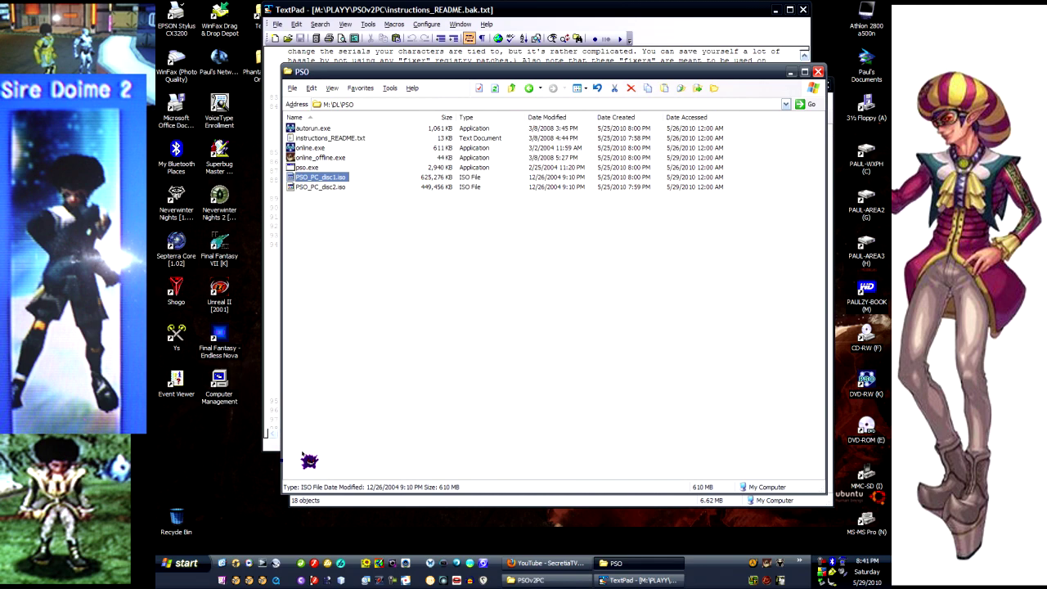
left_click(819, 72)
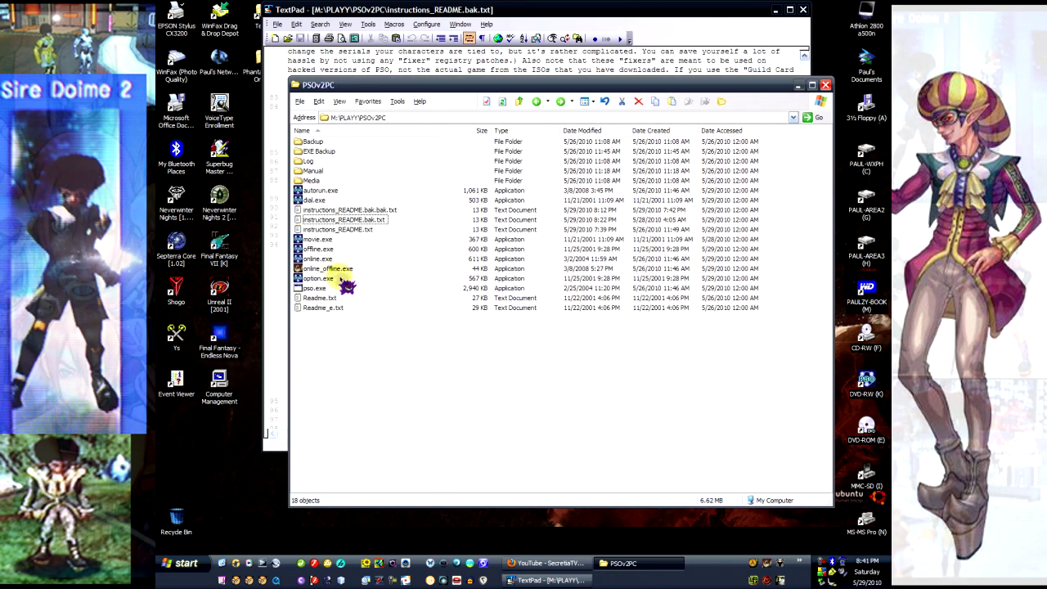
Run autorun.exe from the PSOv2PC folder, choose the online game, and start it
double_click(315, 190)
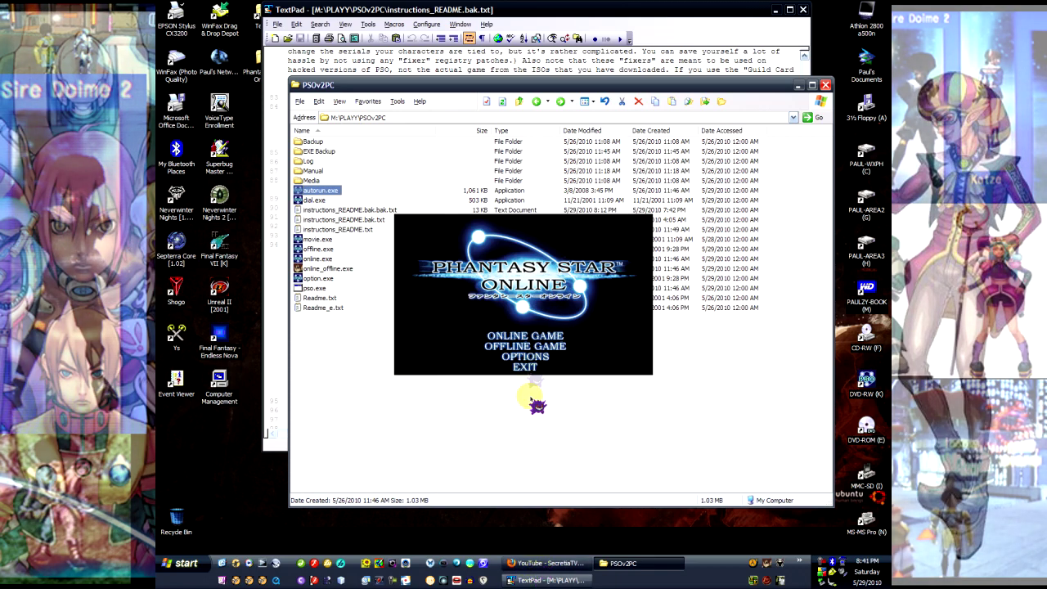
left_click(524, 337)
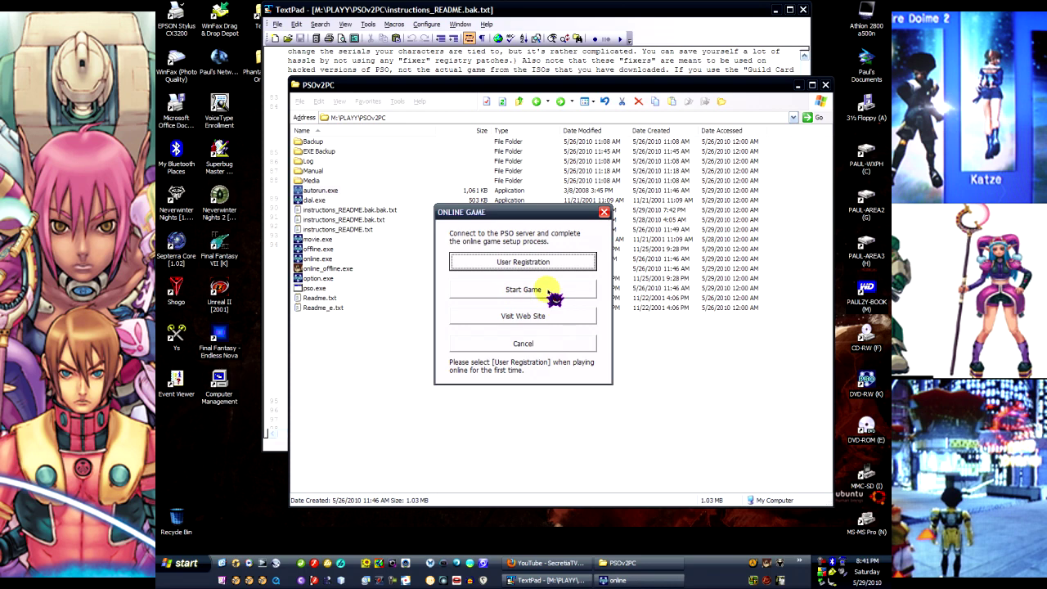
left_click(550, 293)
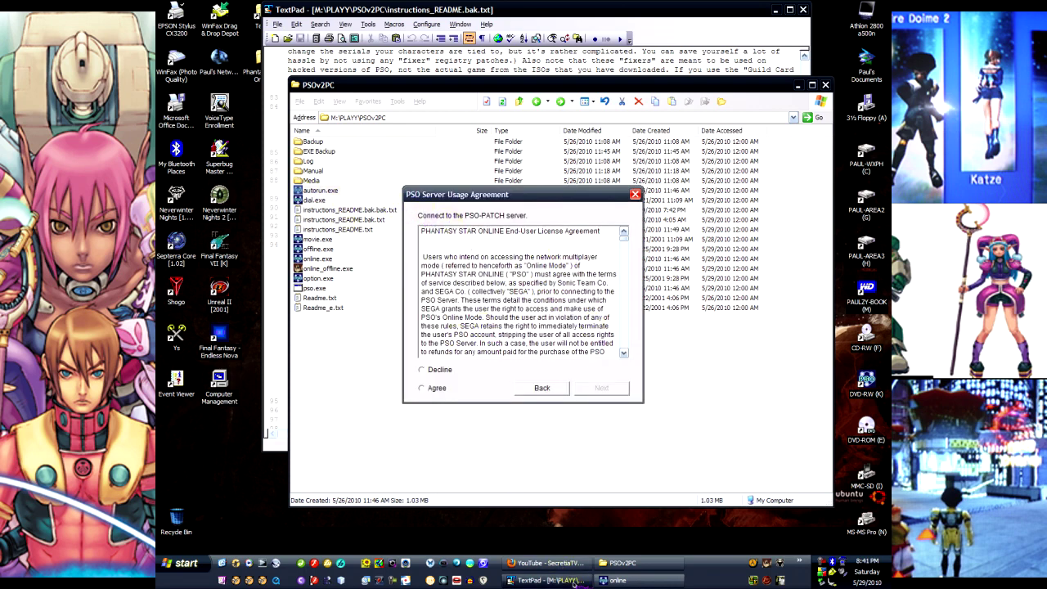
Check the README briefly, agree to the PSO Server Usage Agreement, and complete the server information screen
left_click(573, 580)
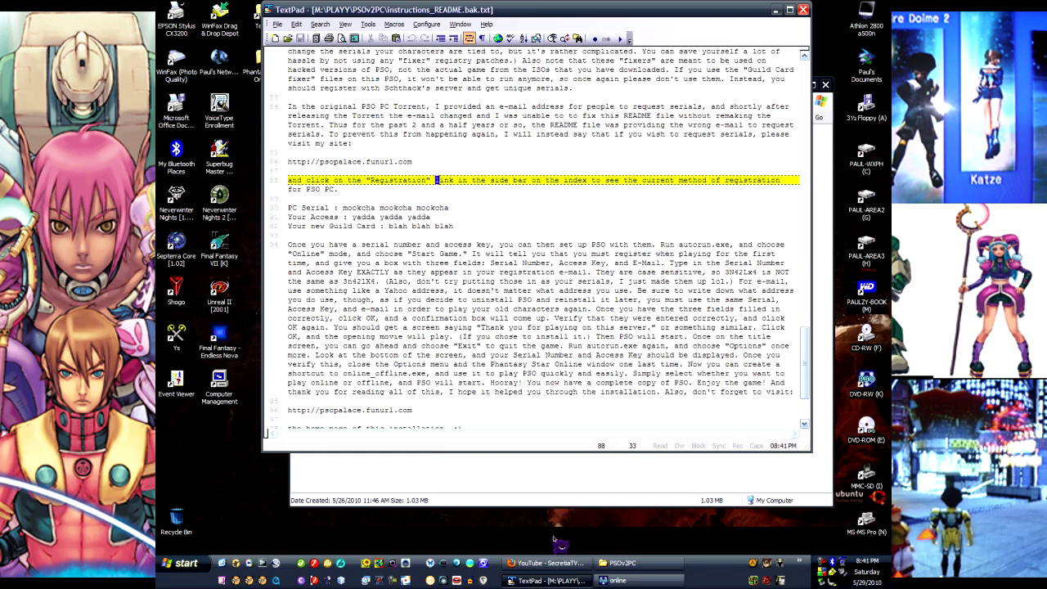
left_click(619, 581)
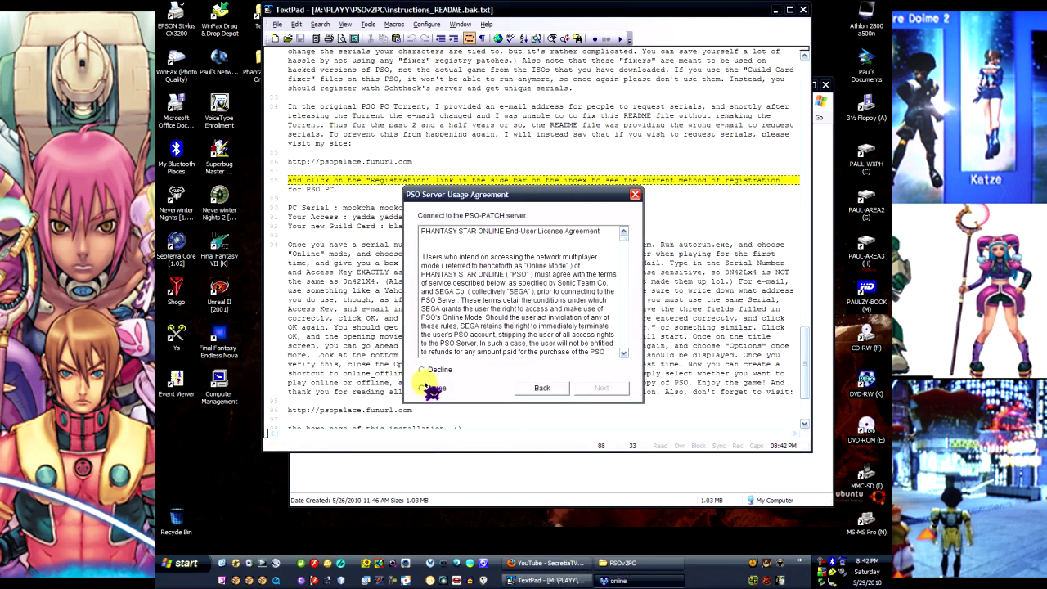
left_click(431, 388)
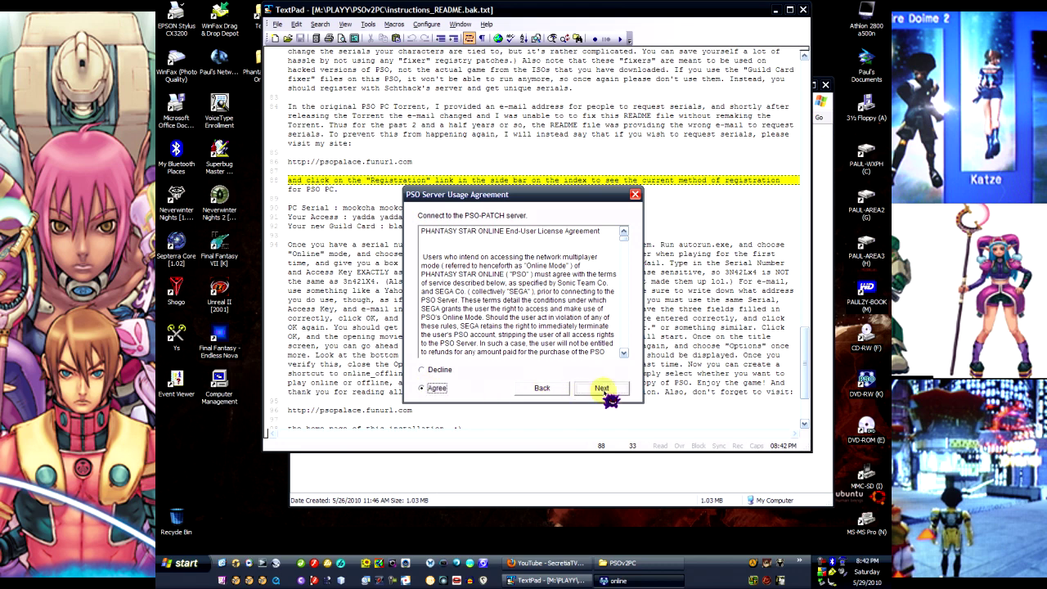
left_click(603, 391)
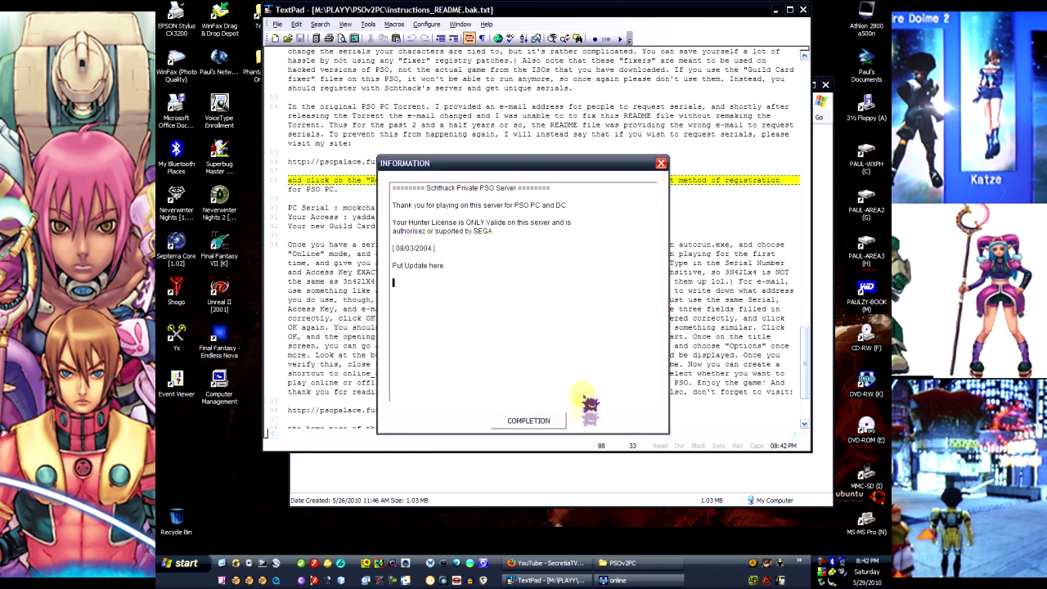
left_click(536, 419)
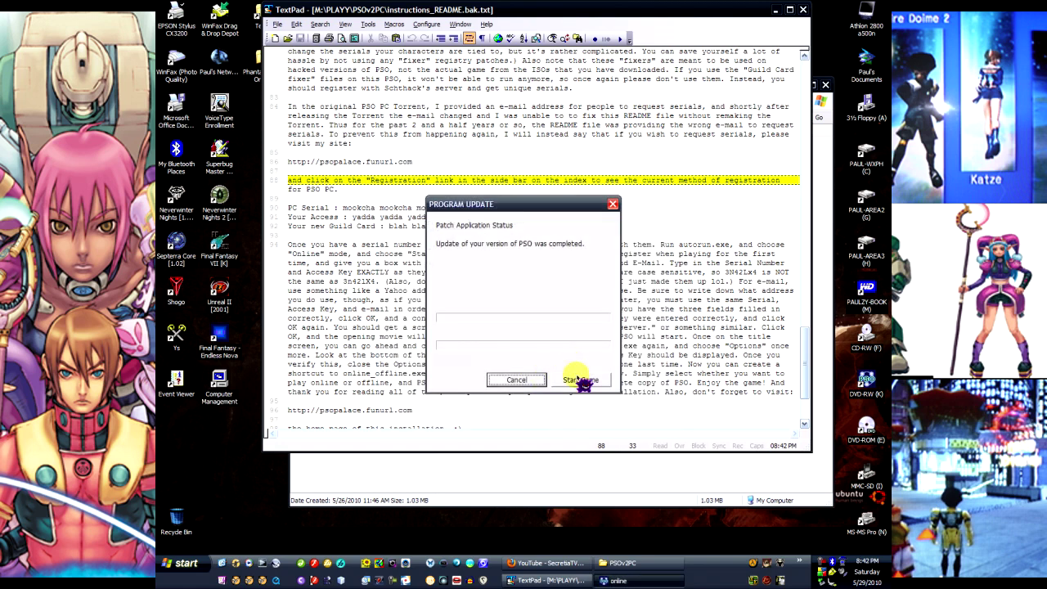
Cancel the program update and online game dialogs, and exit the game launcher
left_click(522, 380)
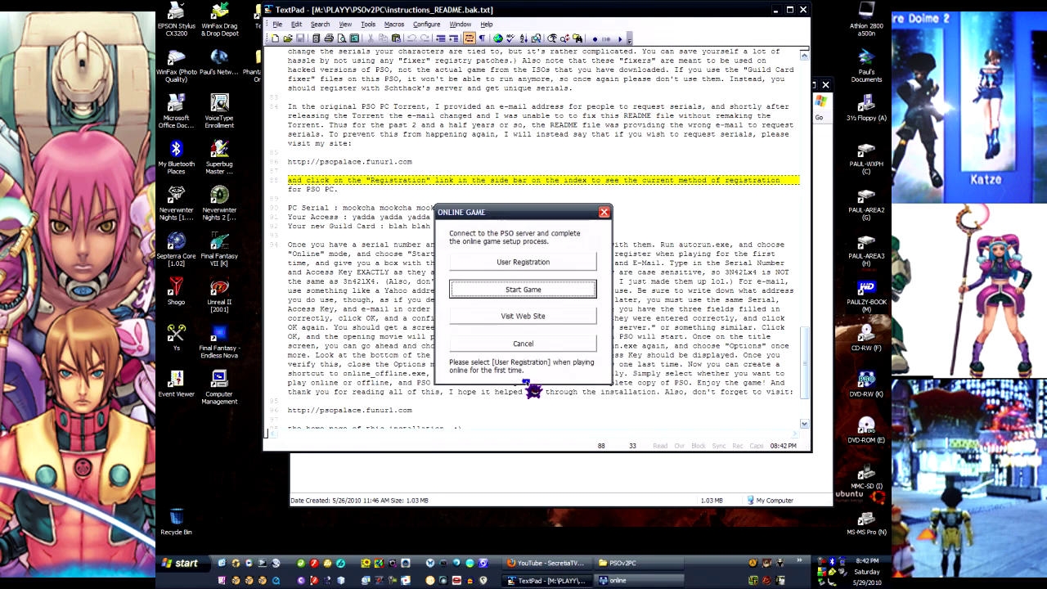
left_click(544, 344)
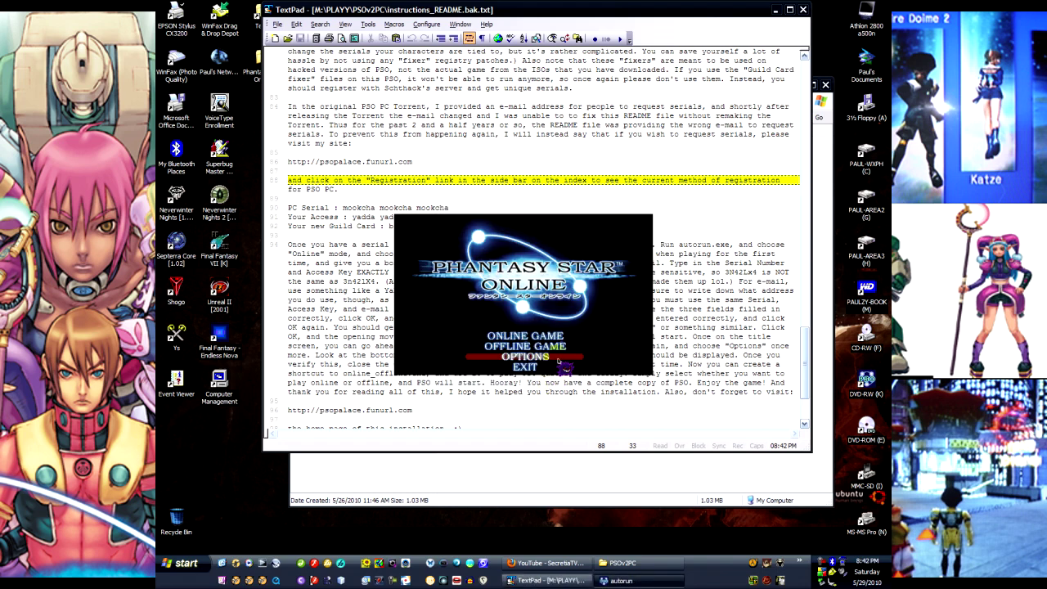
left_click(525, 368)
left_click(520, 373)
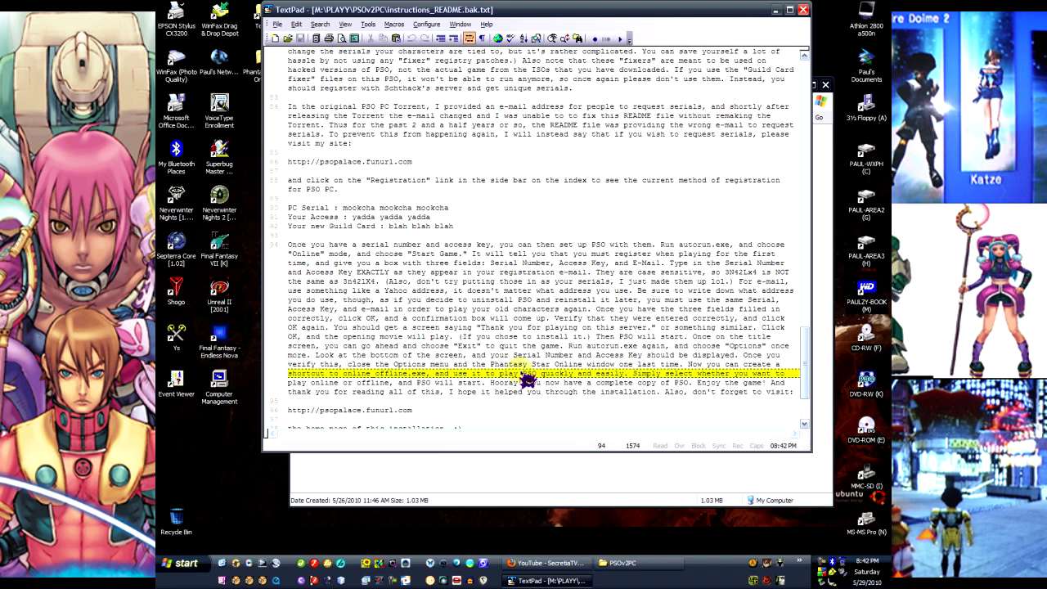
Close the README and the PSOv2PC folder, and open the Phantasy Star Online folder on the desktop
scroll(526, 378, "down", 2)
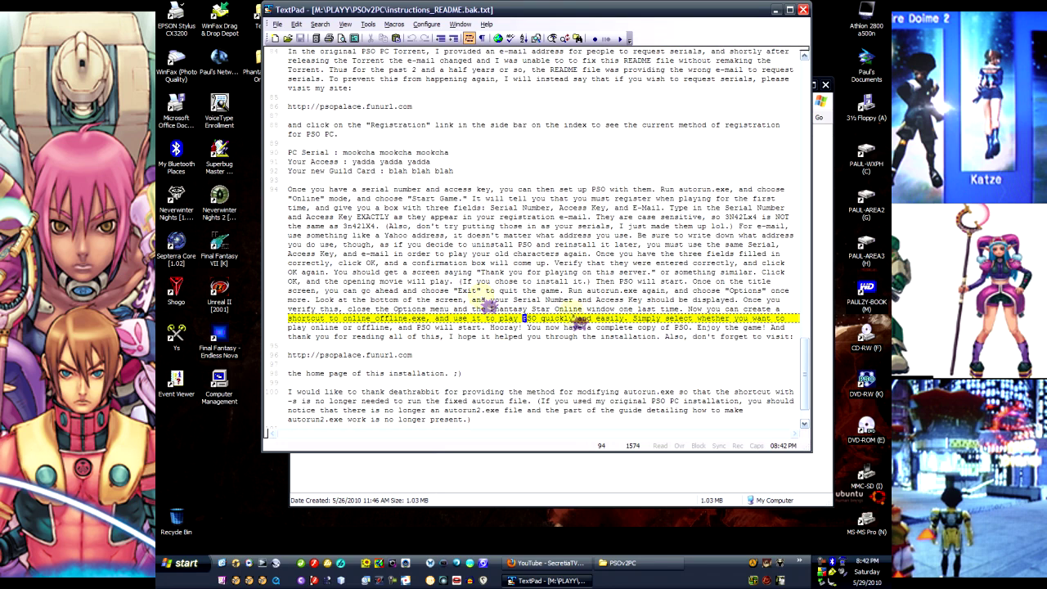
left_click(803, 10)
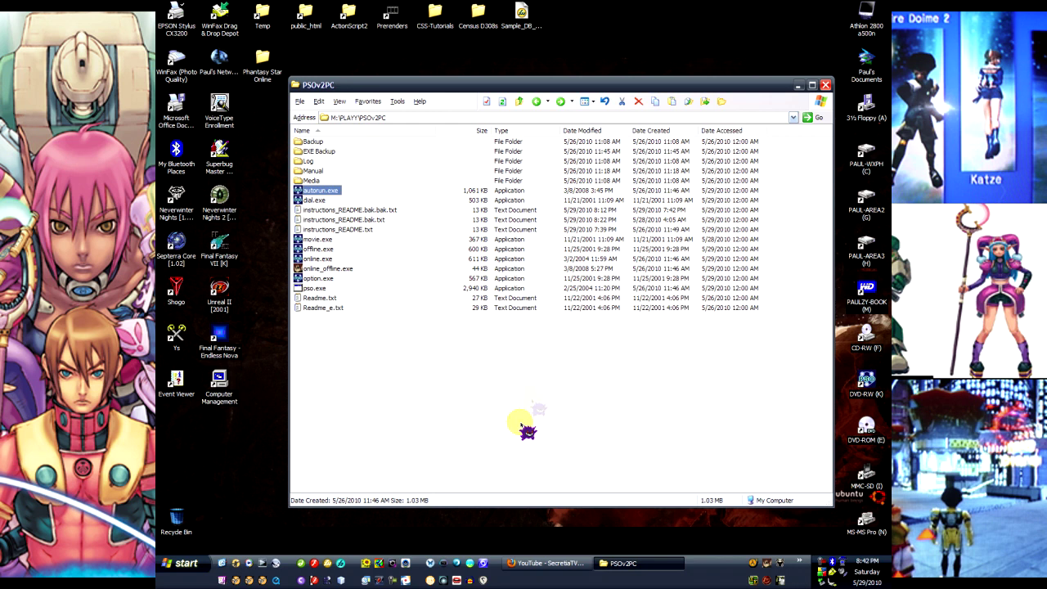
left_click(825, 85)
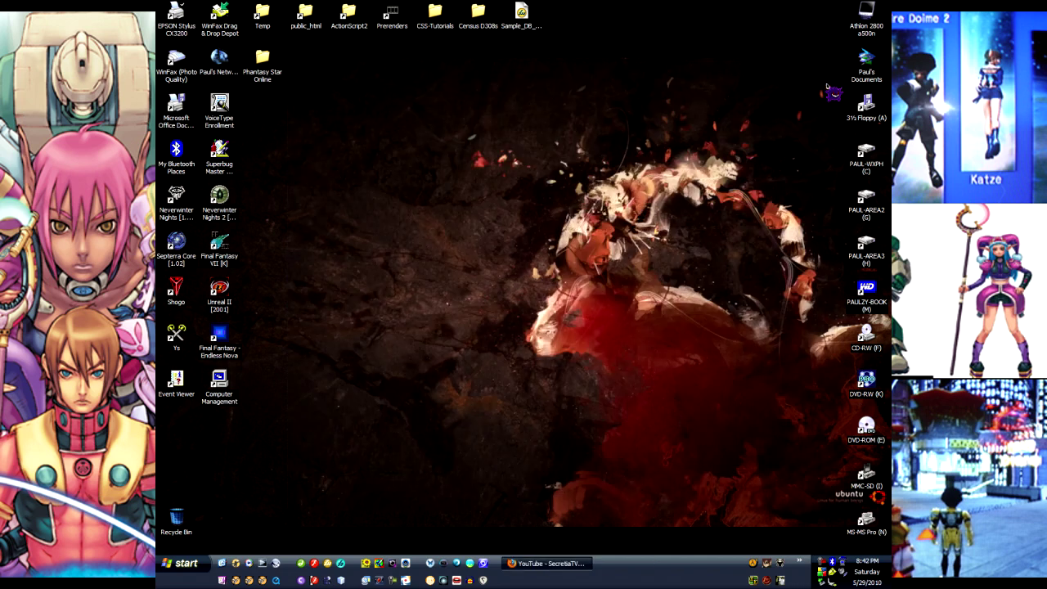
double_click(262, 63)
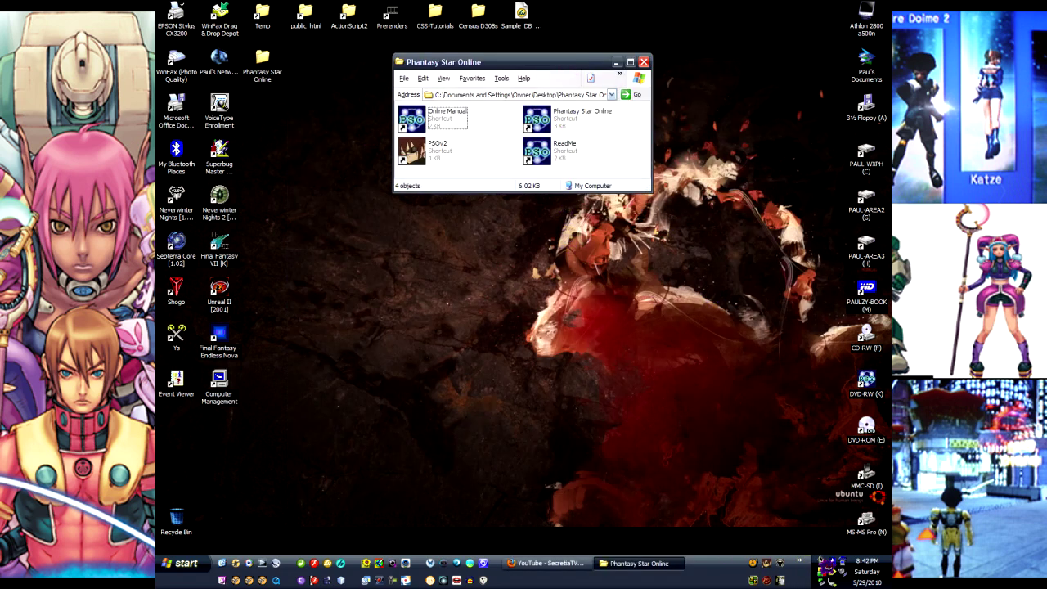
left_click(829, 564)
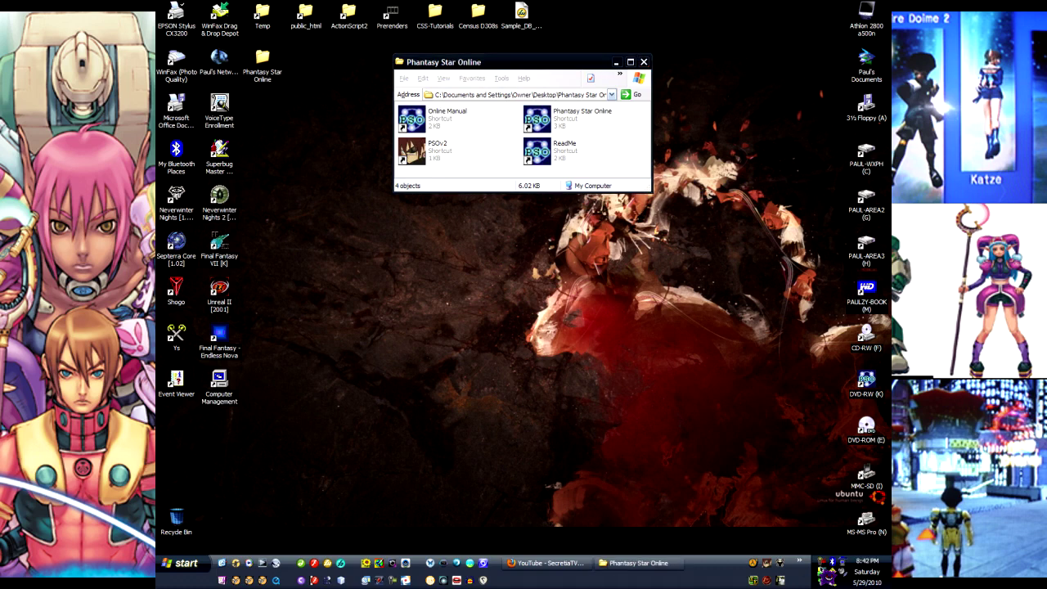
right_click(827, 563)
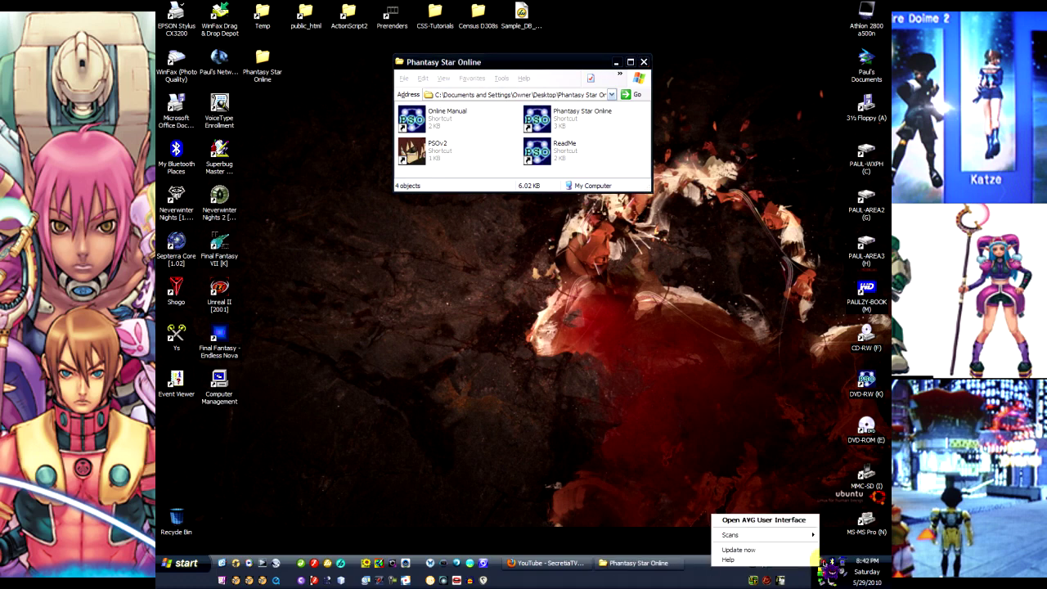
left_click(787, 507)
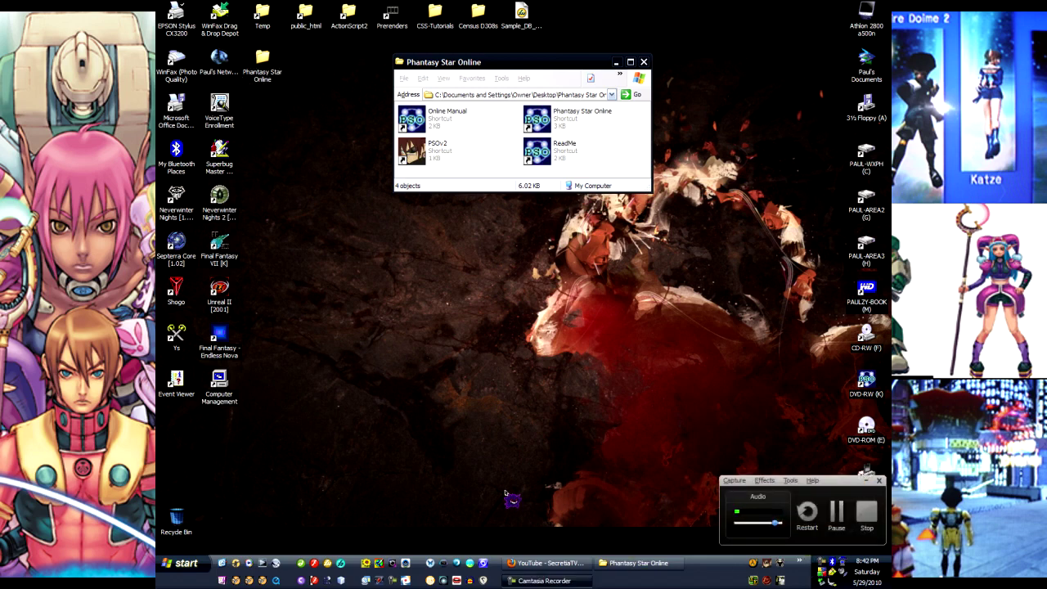
left_click(791, 481)
left_click(791, 481)
left_click(736, 481)
left_click(744, 481)
left_click(764, 481)
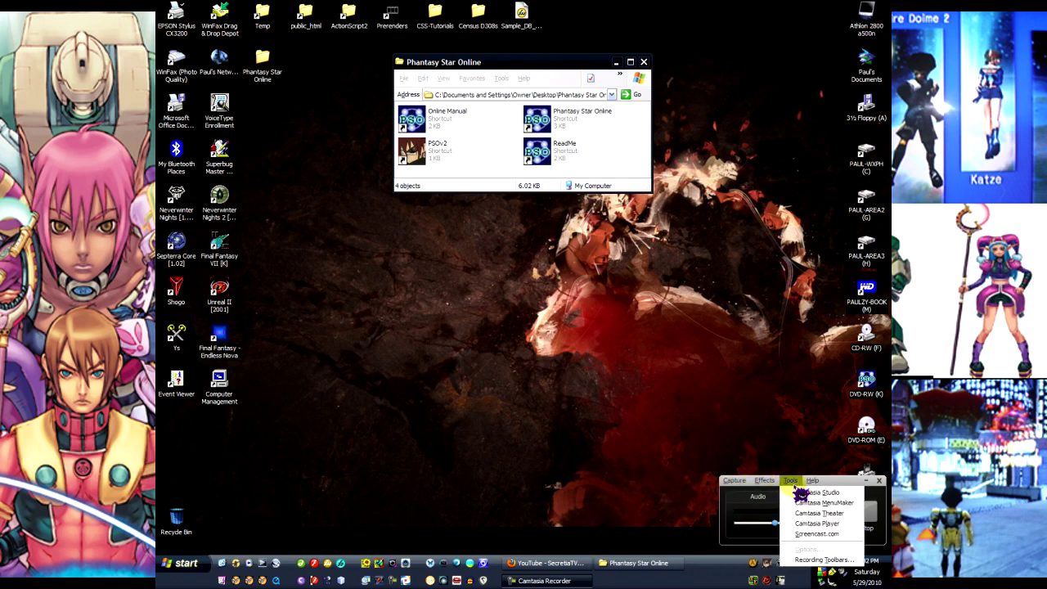
left_click(671, 450)
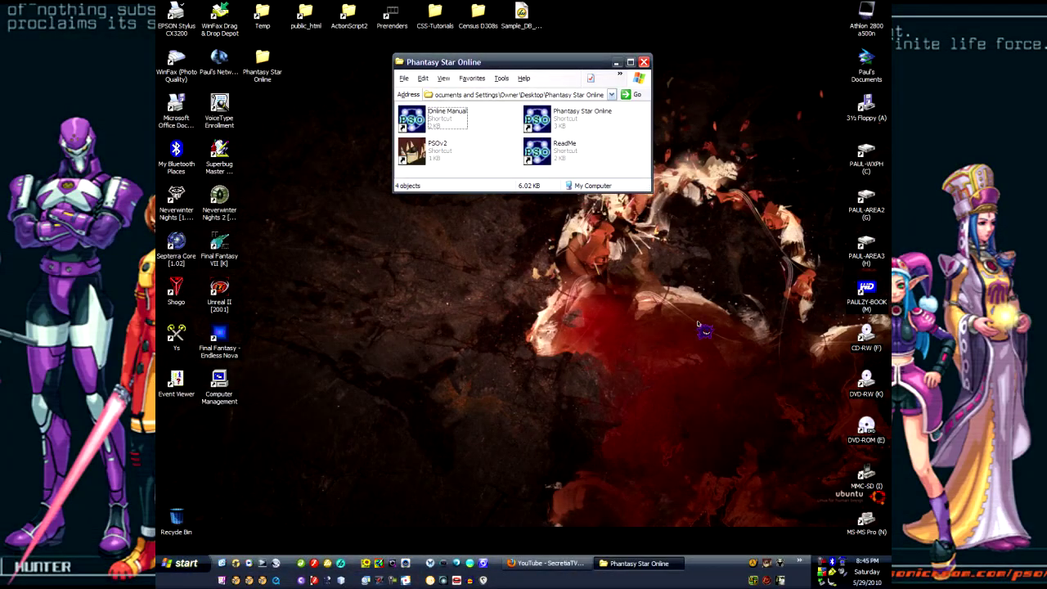
Select the PSOv2 shortcut, and open the PLAYY\PSOv2PC folder on drive M
left_click(420, 154)
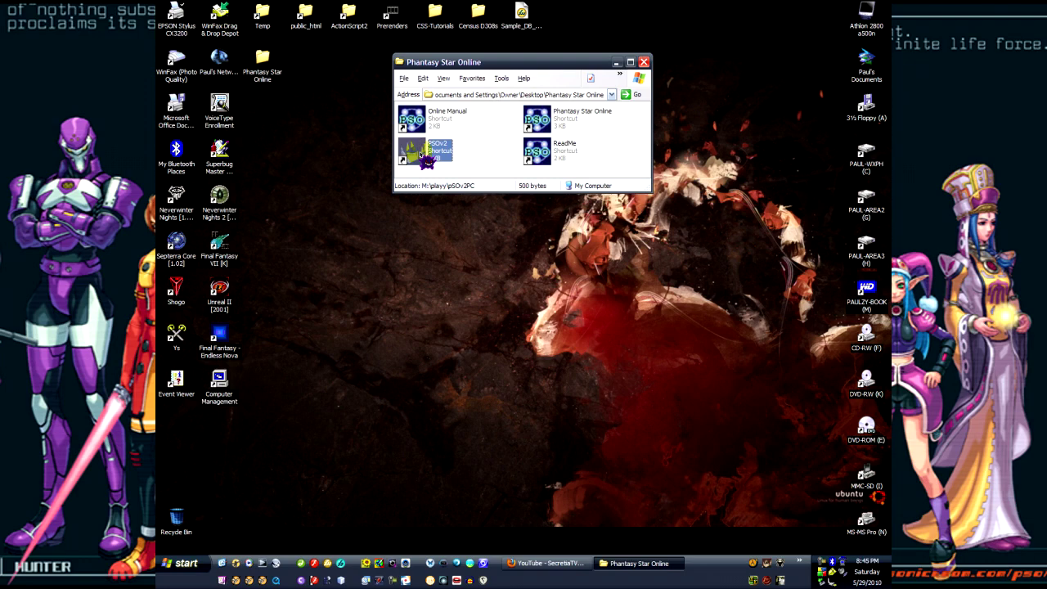
double_click(866, 292)
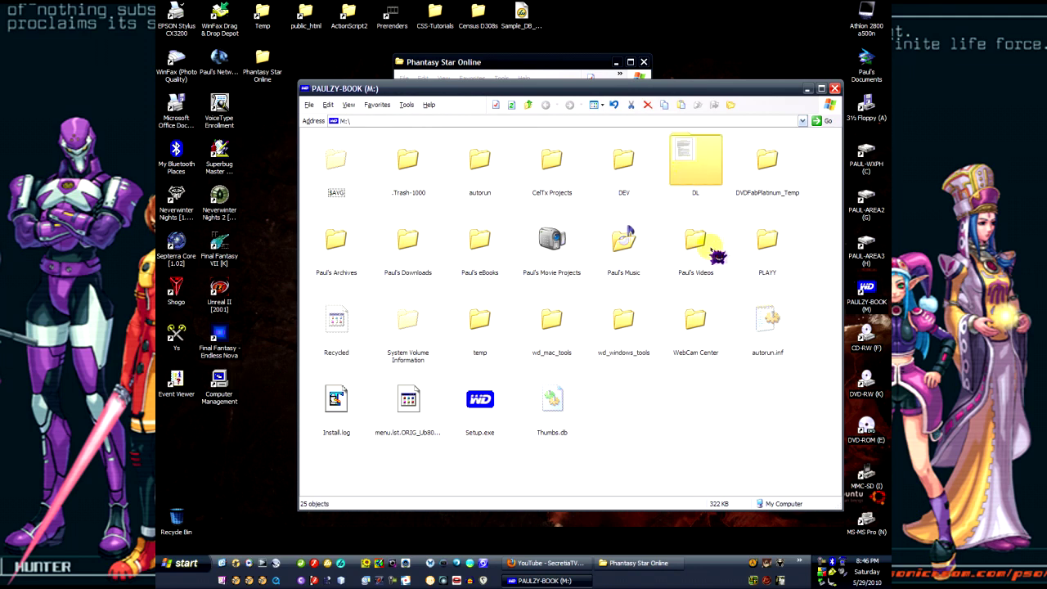
double_click(767, 240)
double_click(559, 167)
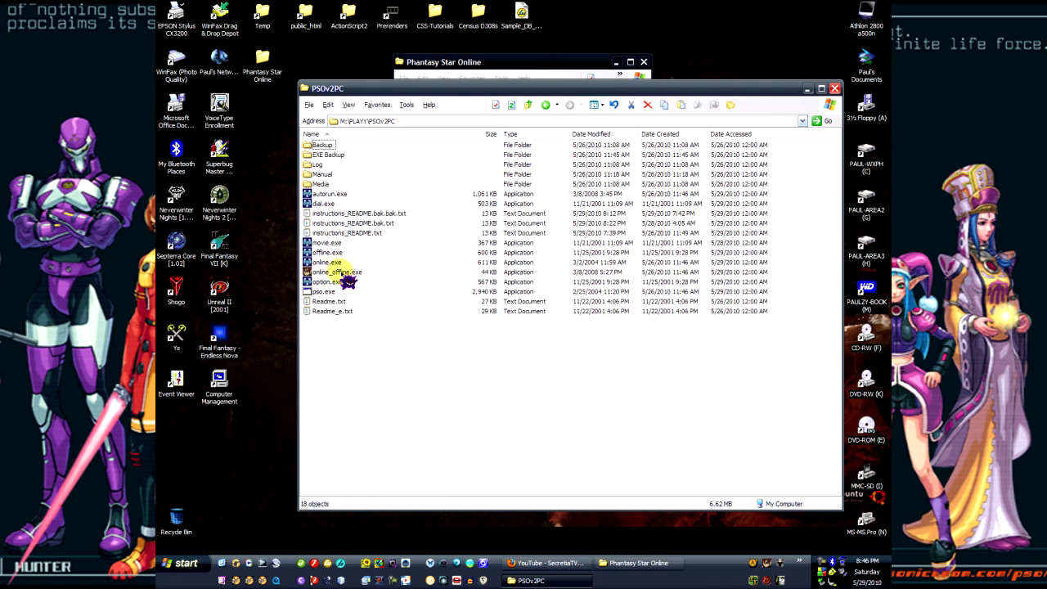
Move the PSOv2PC window aside, open the game launcher from the Phantasy Star Online shortcut, and exit it
left_click_drag(491, 90, 434, 163)
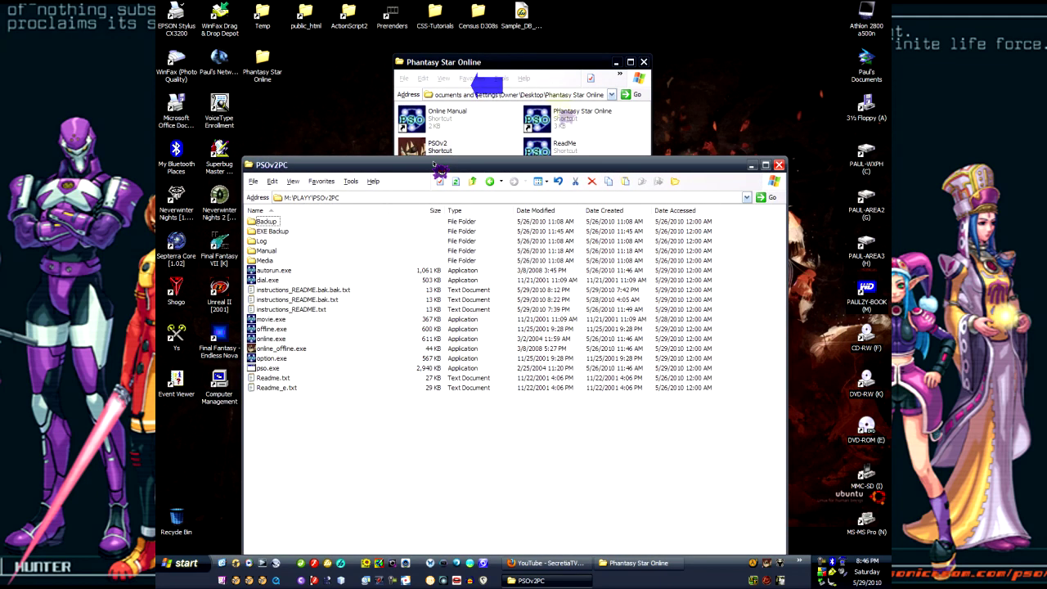
left_click(553, 118)
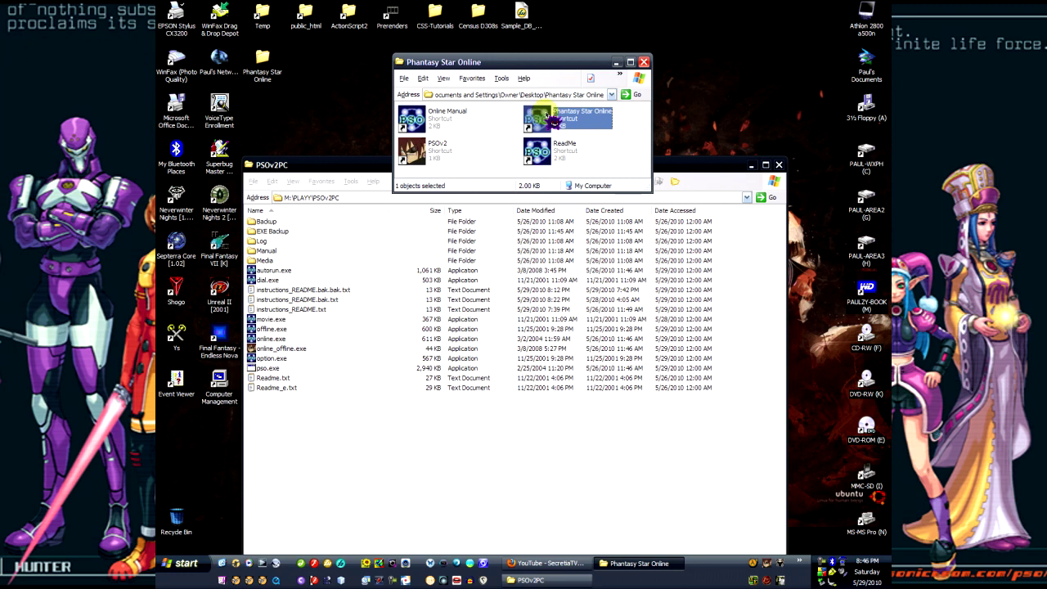
double_click(553, 121)
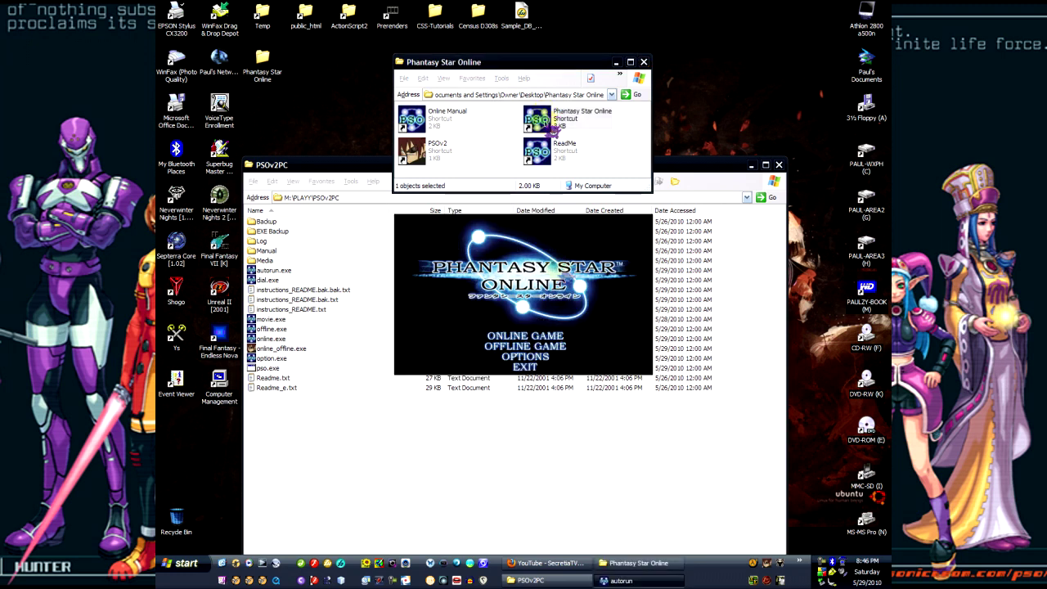
left_click(536, 368)
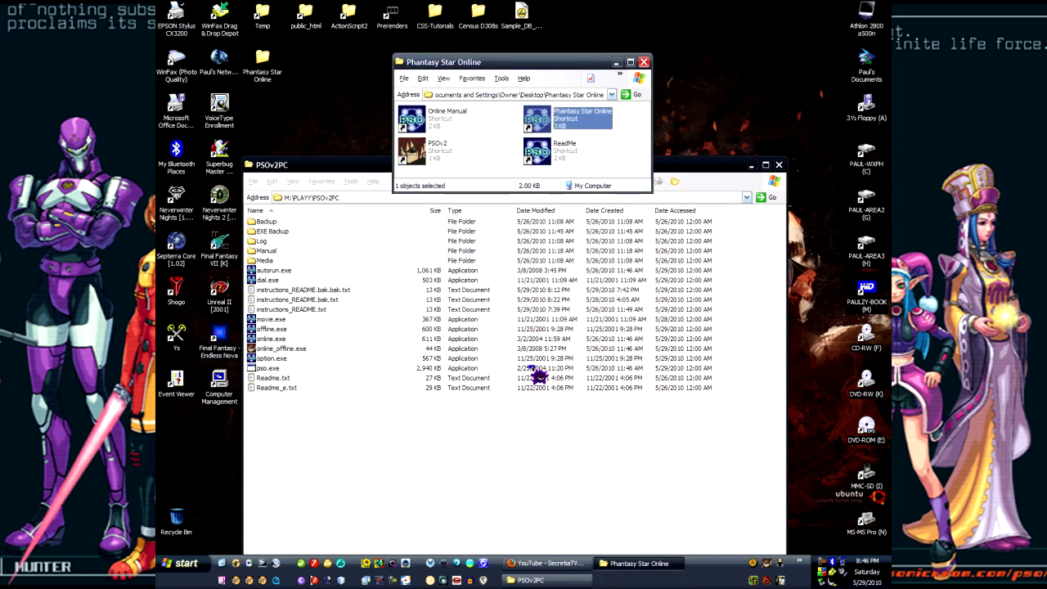
Select online_offline.exe, close the PSOv2PC folder, and select the PSOv2 shortcut in the Phantasy Star Online folder
left_click(273, 349)
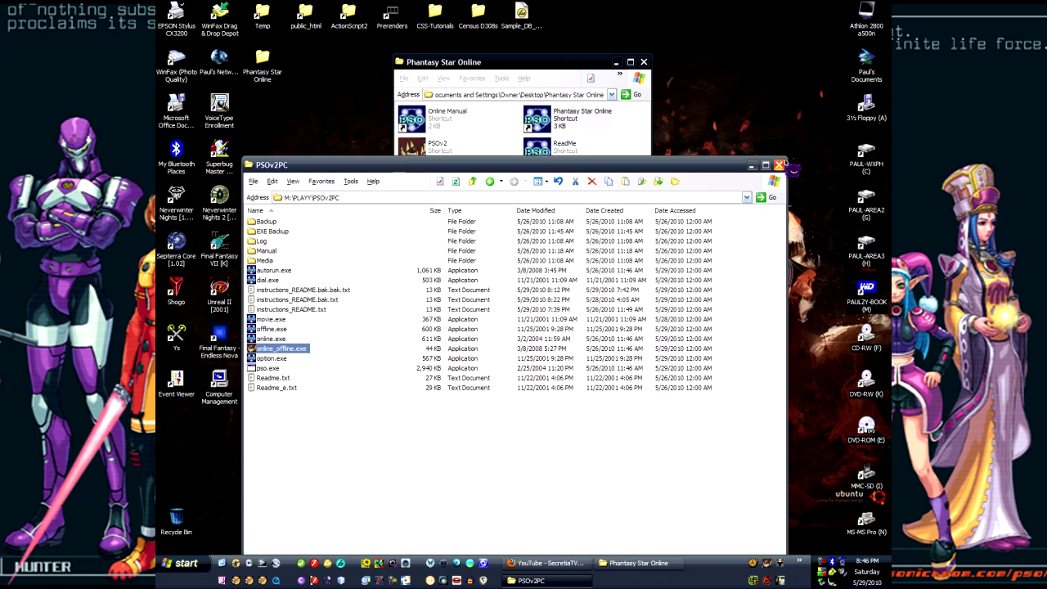
left_click(779, 165)
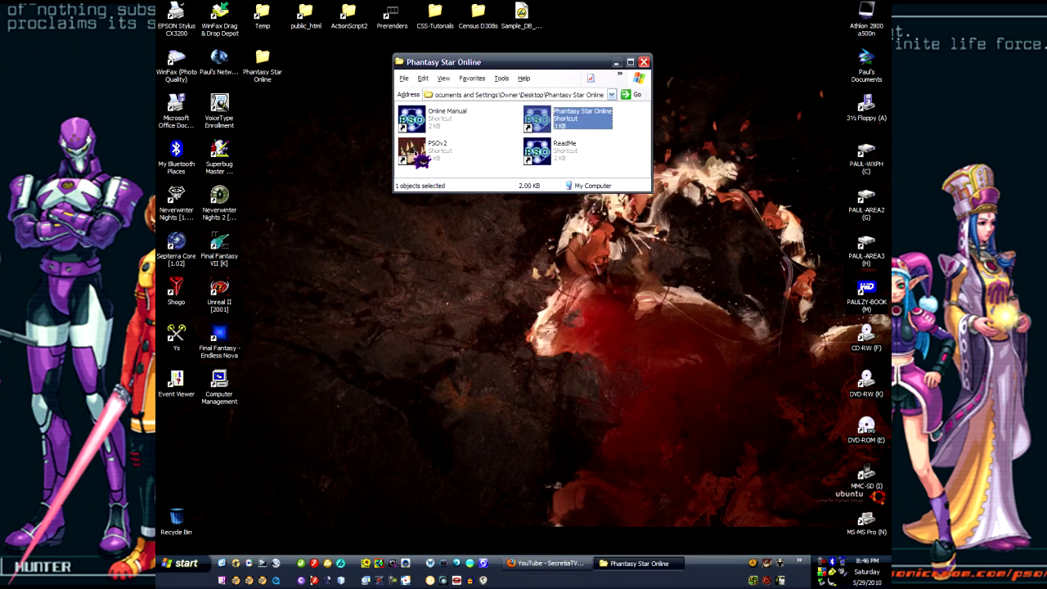
left_click(413, 152)
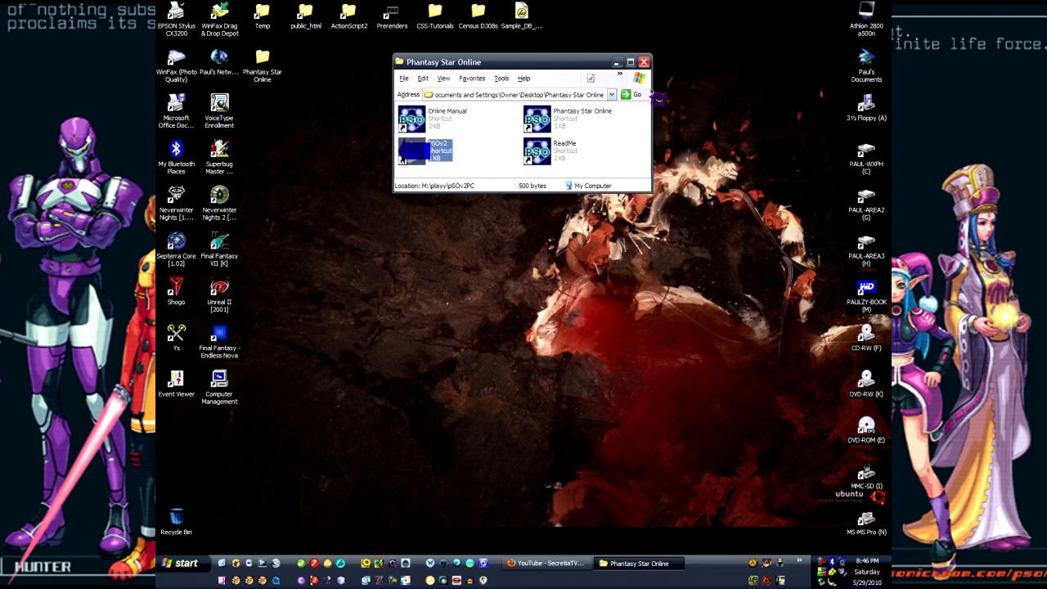
Close the Phantasy Star Online folder, and start the online game from the PSO PC Loader
left_click(644, 63)
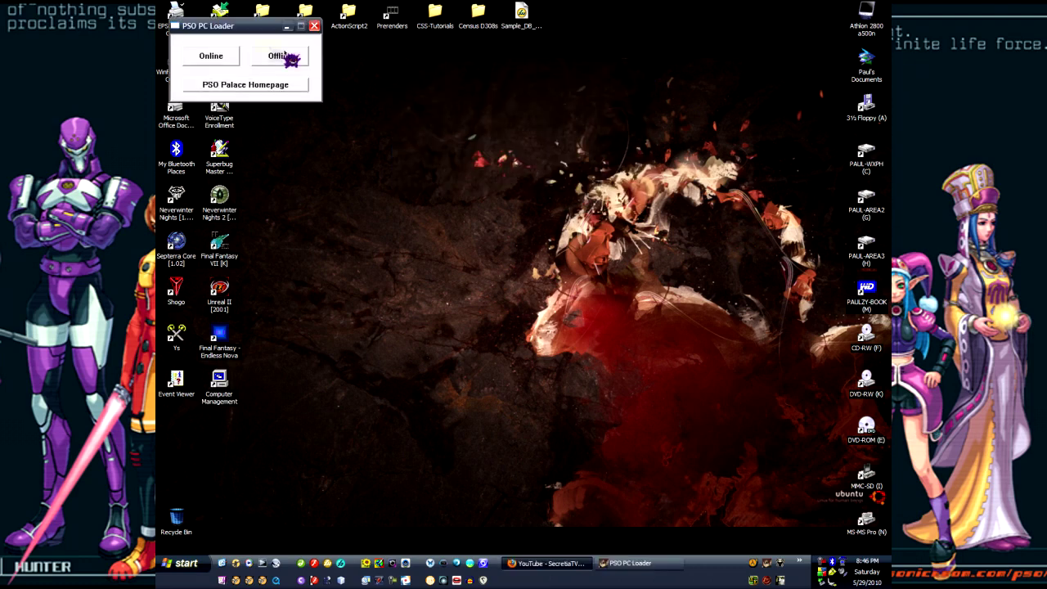
left_click_drag(233, 27, 489, 203)
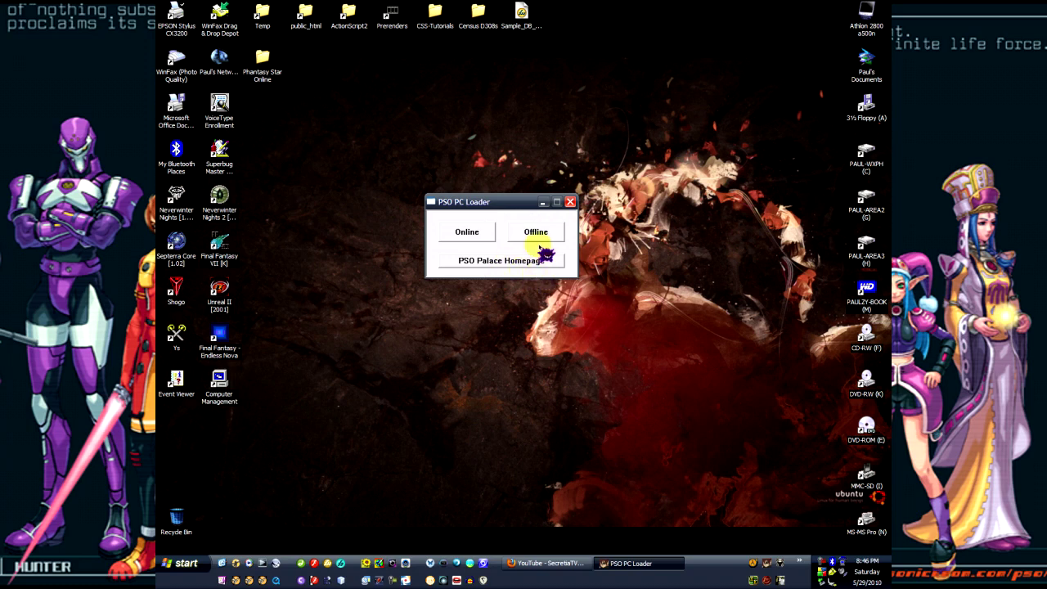
left_click(463, 238)
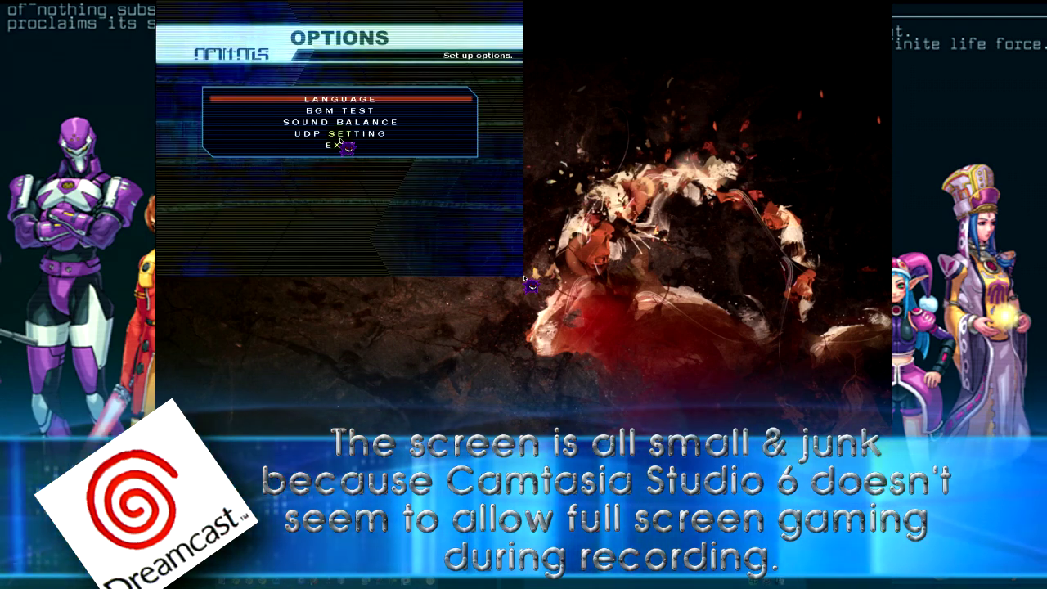
Look through the game's option screens, including BGM Test and Sound Balance
key("Return")
key("Return")
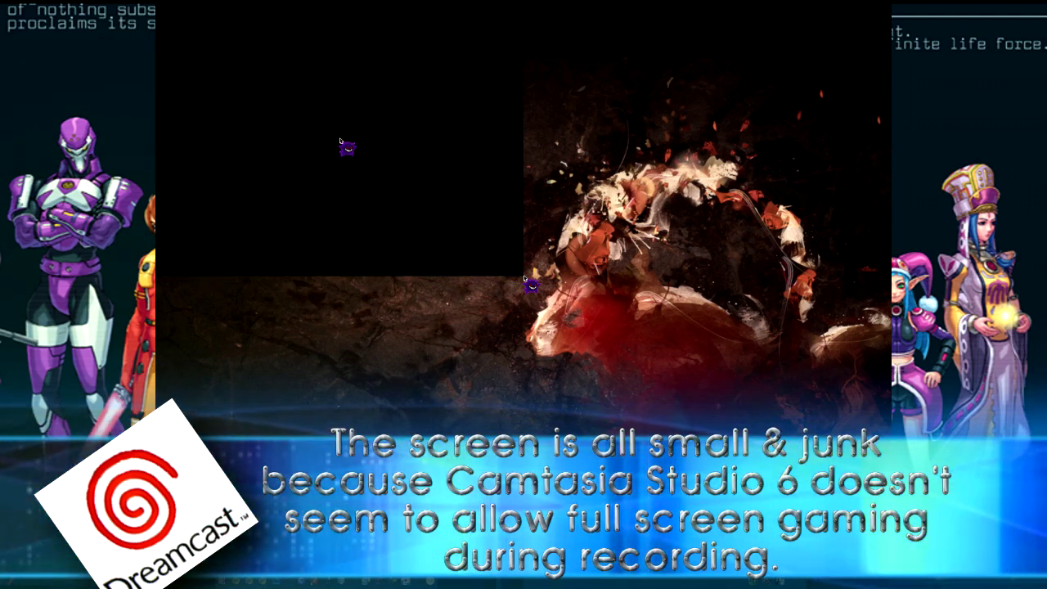
key("Return")
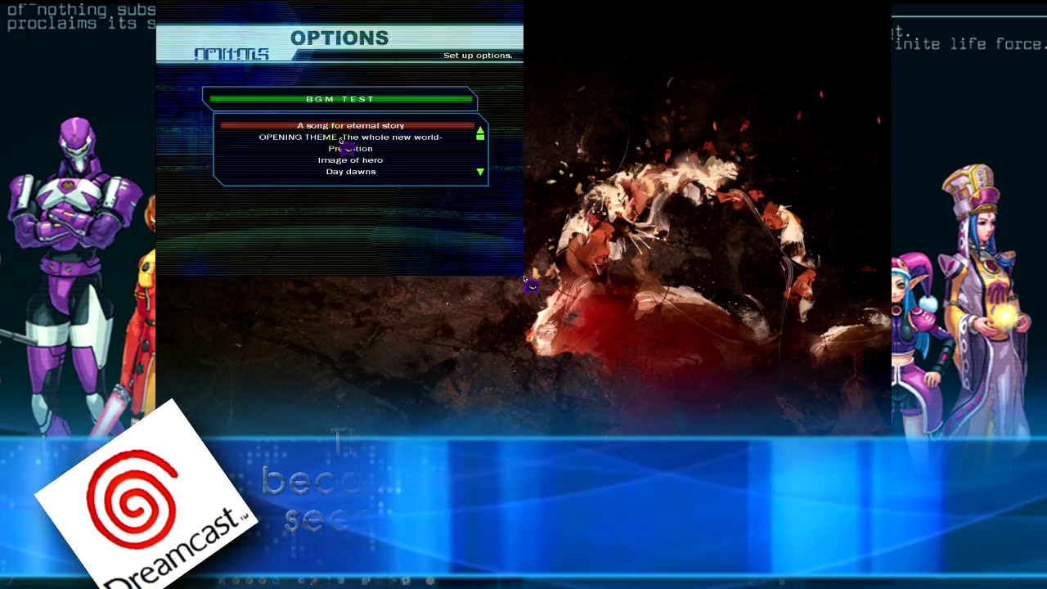
key("Escape")
key("Return")
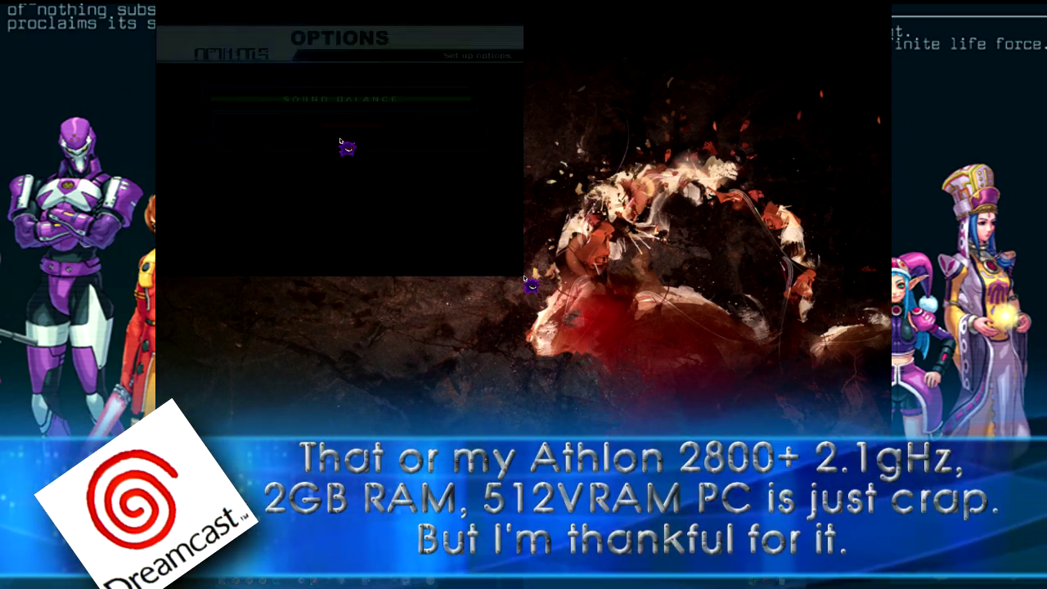
key("Escape")
Exit the game options, and choose Continue to open the save file selection
key("Down")
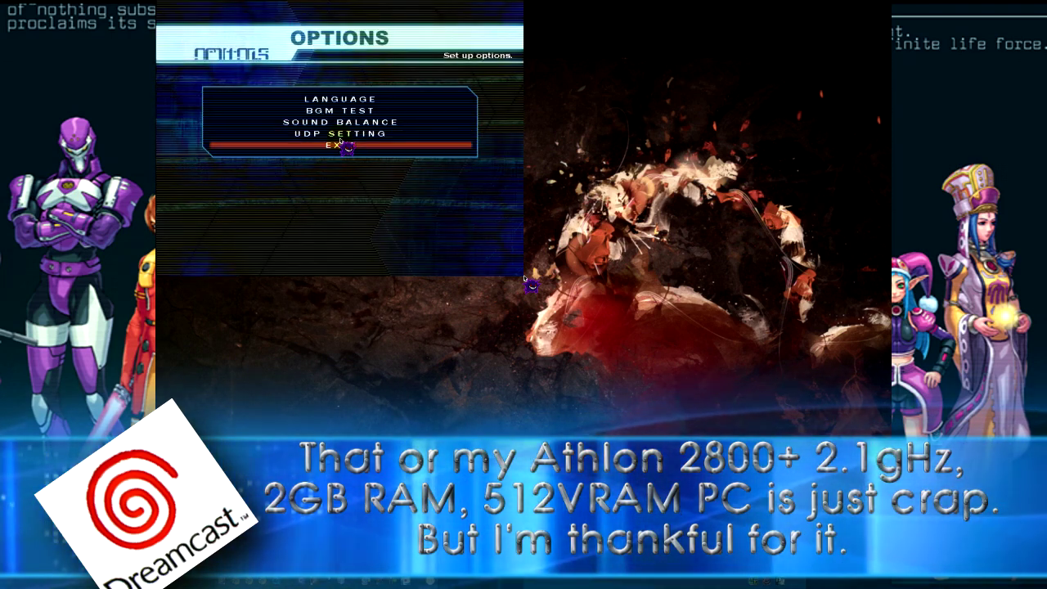
key("Return")
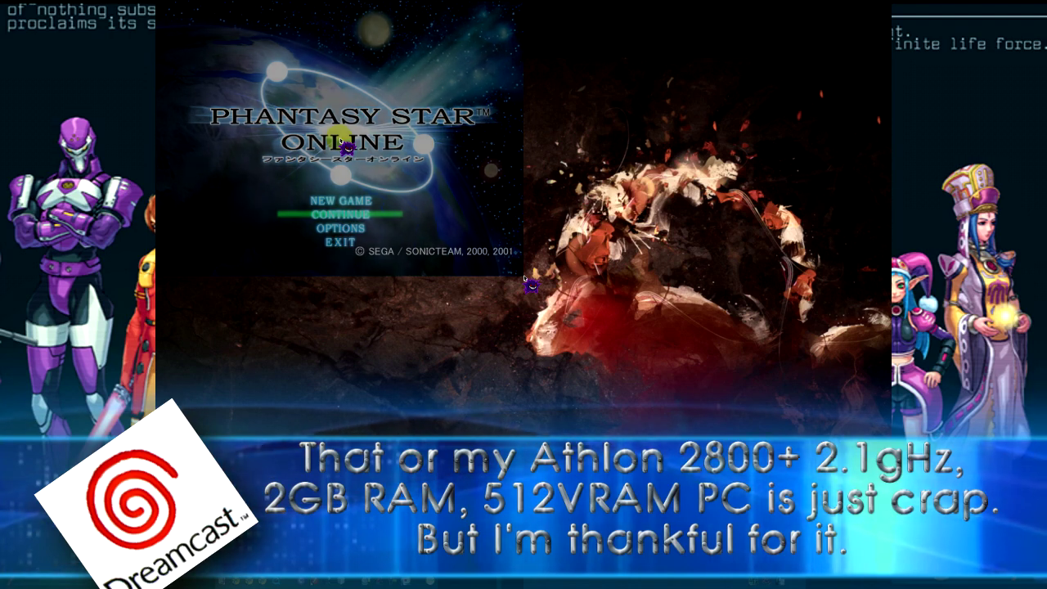
key("Return")
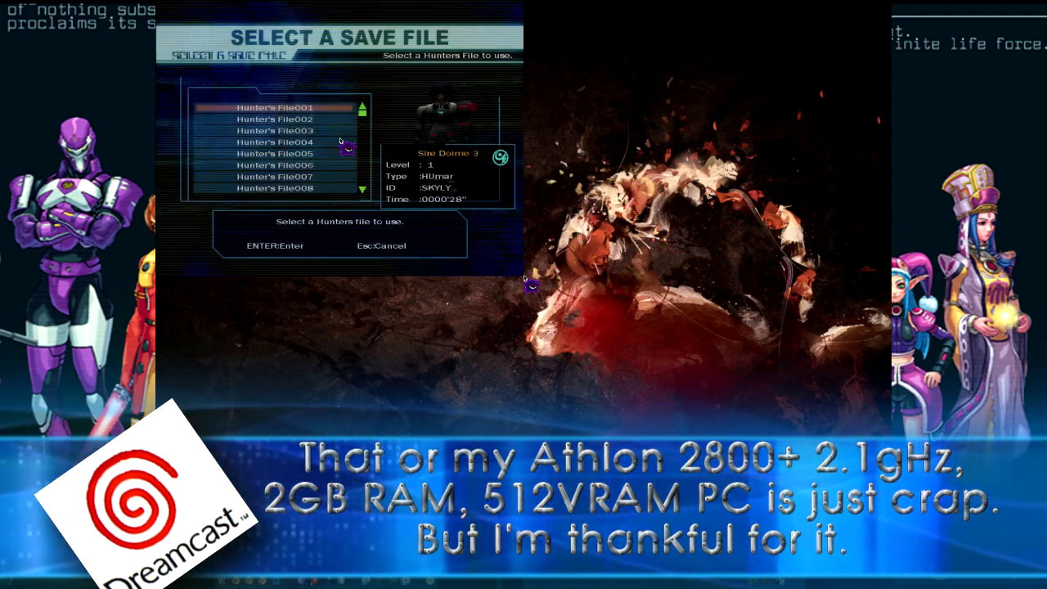